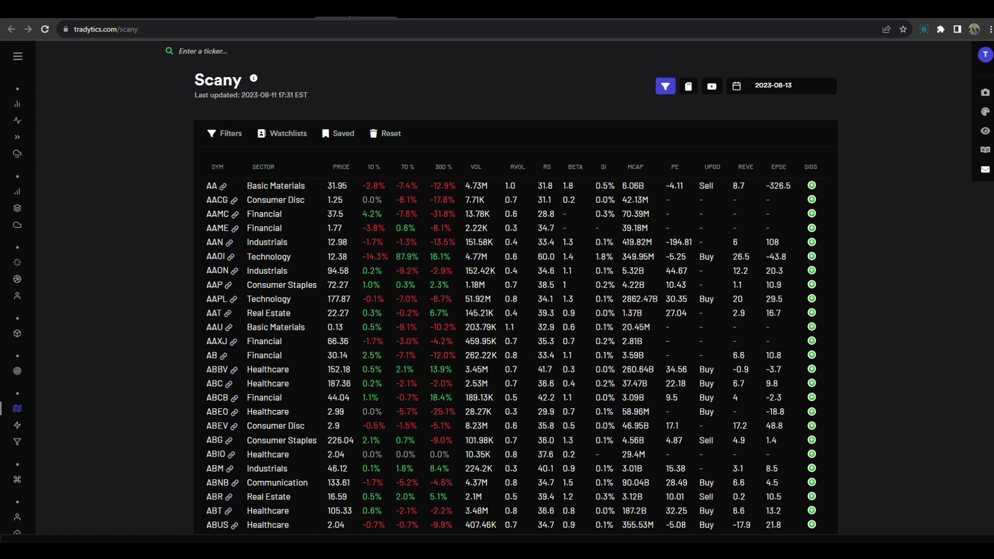
{"action": "left_click", "coordinate": [18, 56]}
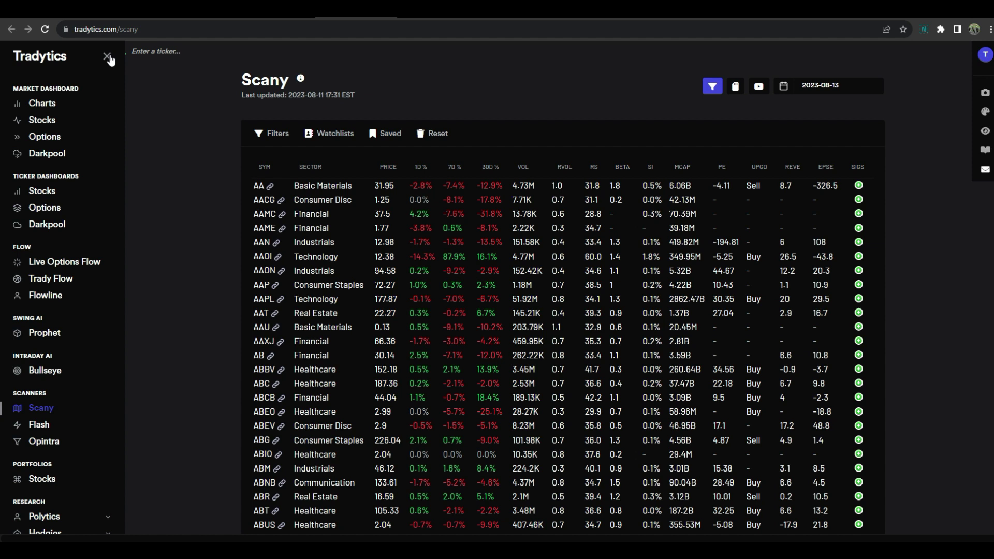
{"action": "left_click", "coordinate": [107, 57]}
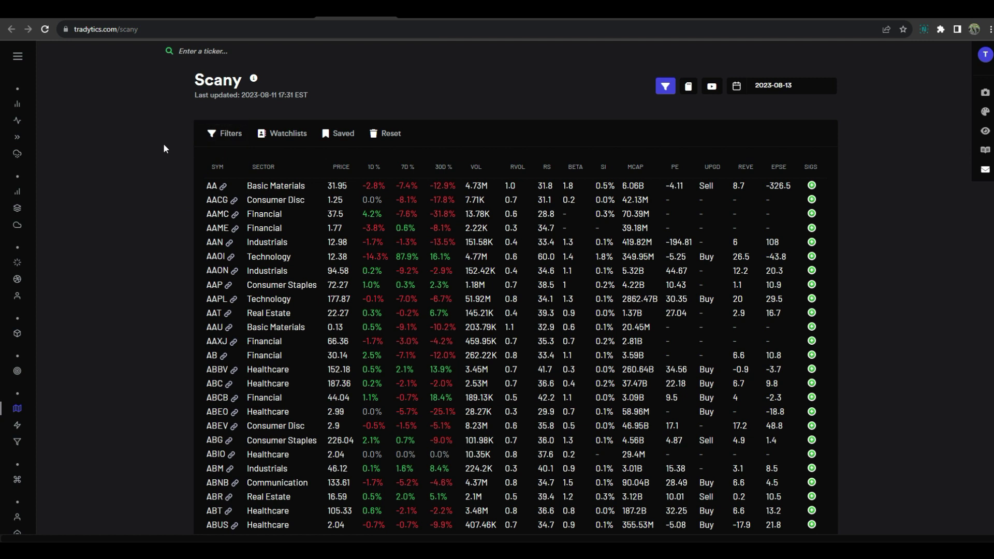
Filter the Scany stock scan to optionable tickers at Horizontal Support.
{"action": "left_click", "coordinate": [225, 136]}
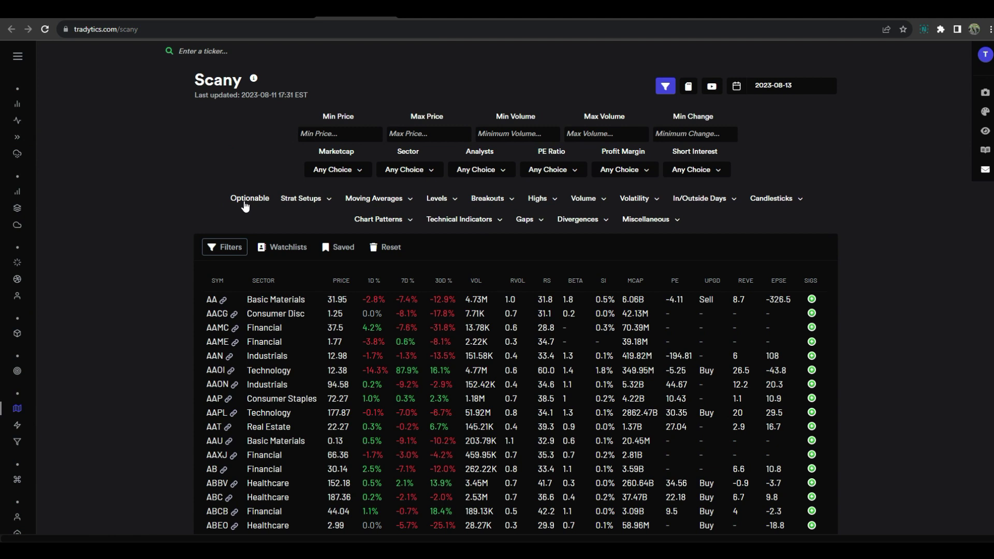
{"action": "left_click", "coordinate": [250, 199]}
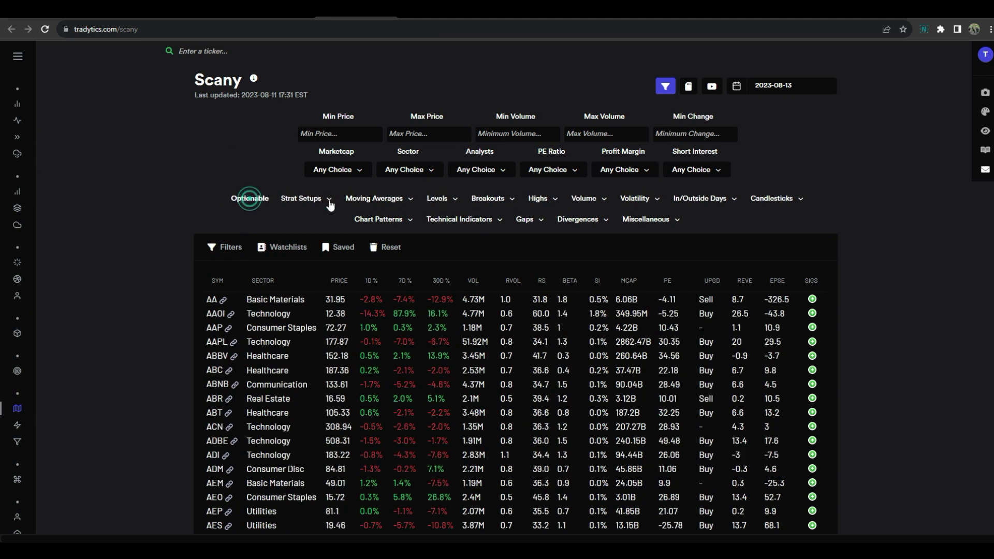
{"action": "left_click", "coordinate": [438, 200]}
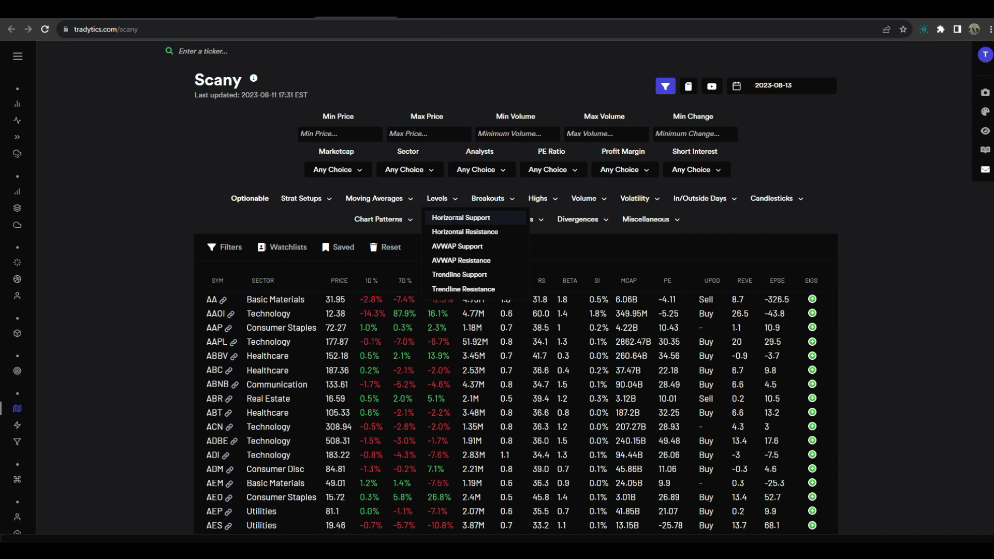
{"action": "left_click", "coordinate": [456, 218]}
{"action": "scroll", "coordinate": [141, 212], "scroll_direction": "down", "scroll_amount": 1}
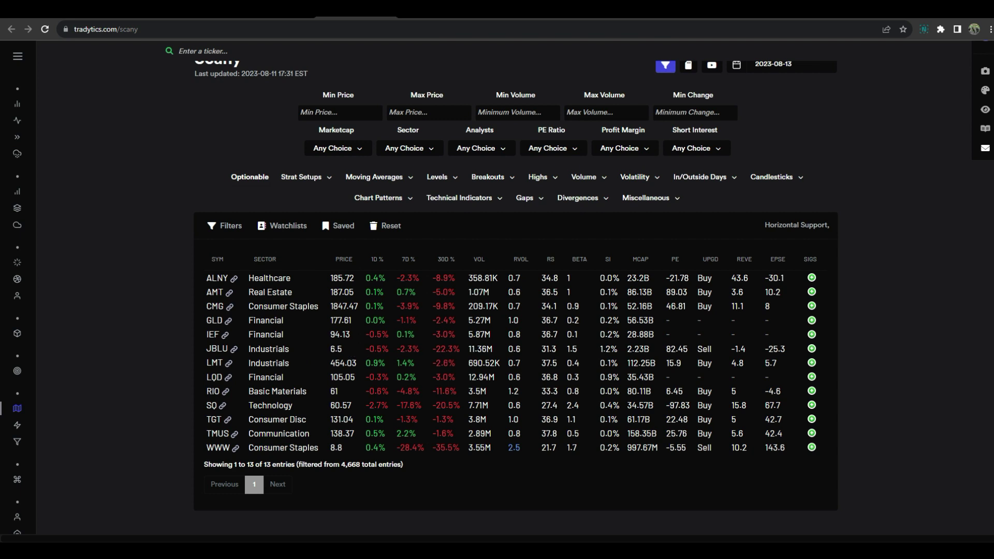
Load the JBLU chart and review its customer positioning by expiry and gamma exposure by strike.
{"action": "type", "text": "tsla"}
{"action": "key", "text": "Return"}
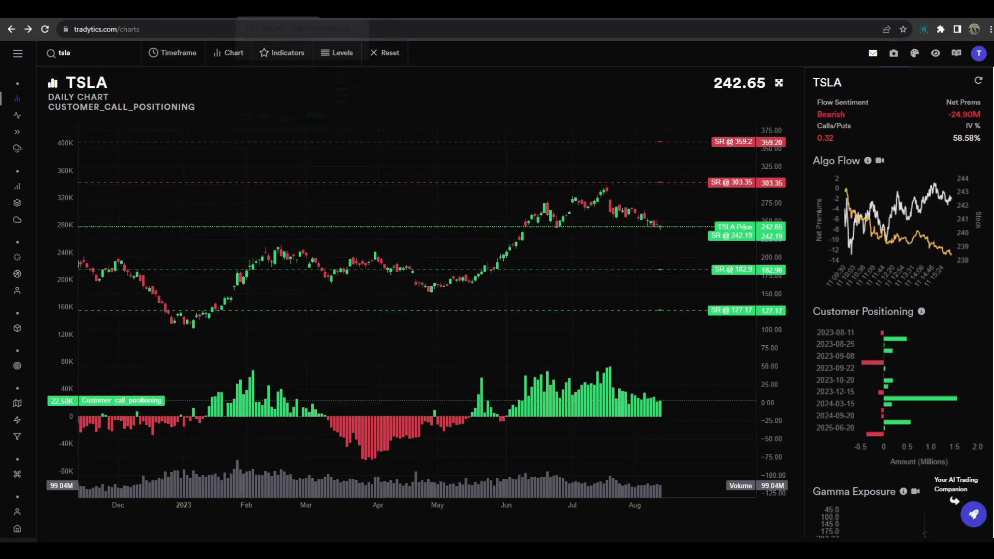
{"action": "type", "text": "jblu"}
{"action": "key", "text": "Return"}
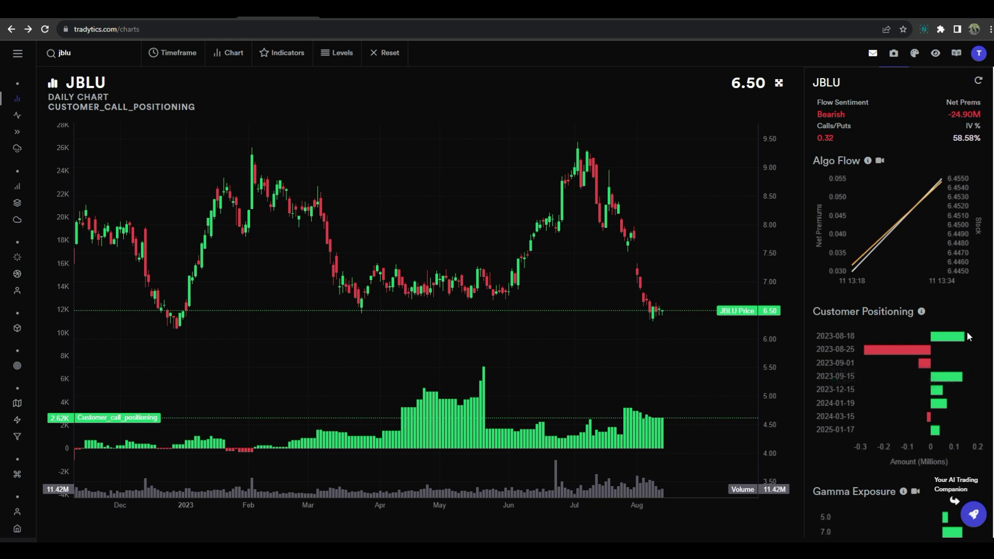
{"action": "mouse_move", "coordinate": [959, 338]}
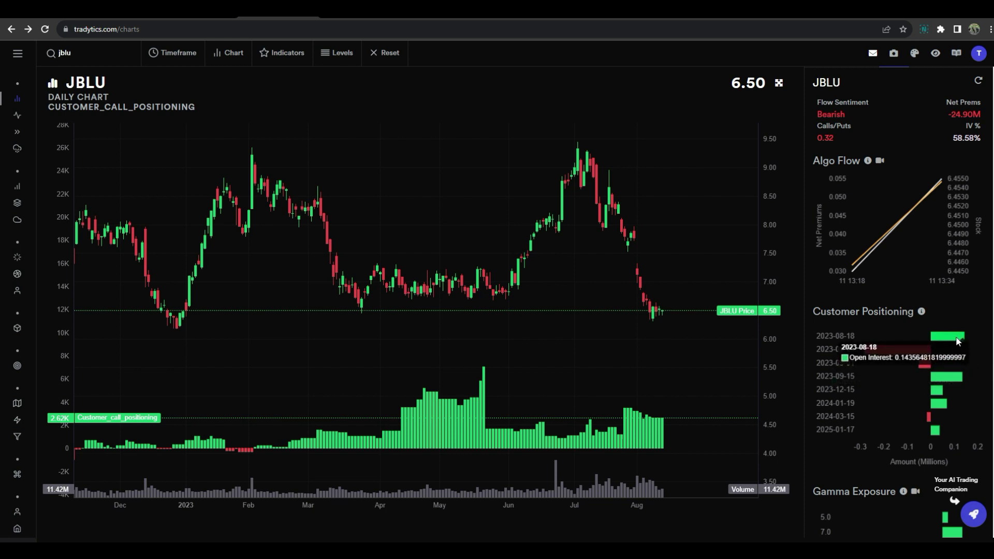
{"action": "scroll", "coordinate": [832, 287], "scroll_direction": "down", "scroll_amount": 5}
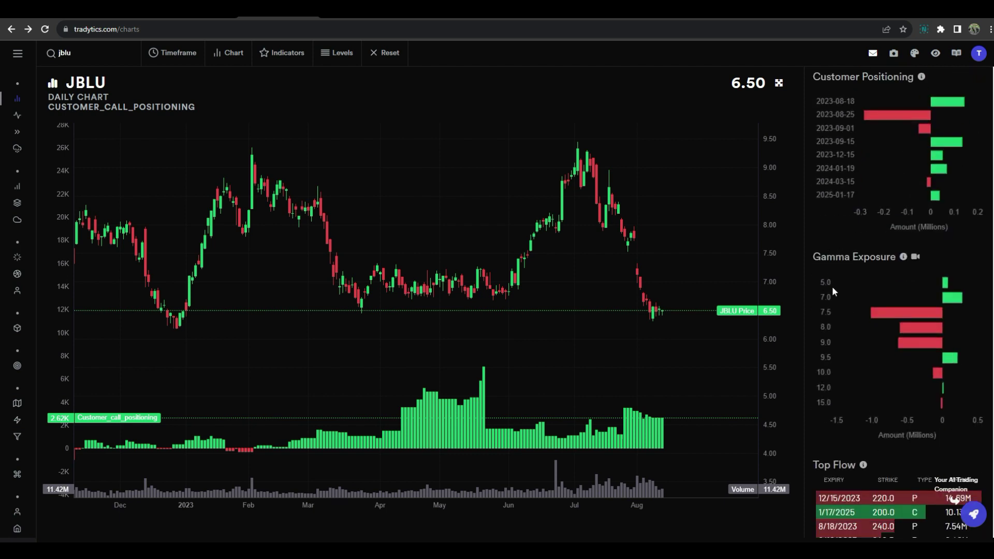
{"action": "mouse_move", "coordinate": [896, 313]}
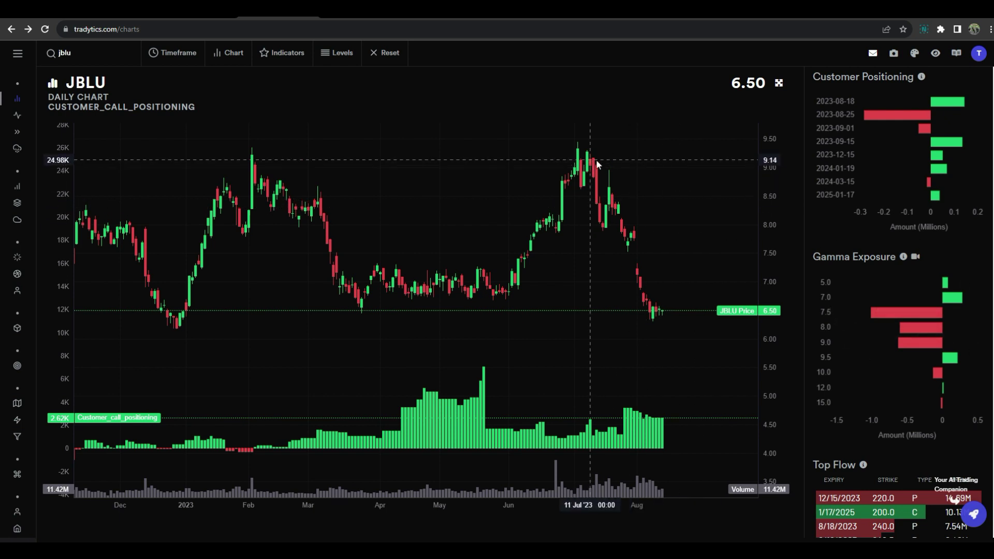
{"action": "scroll", "coordinate": [875, 284], "scroll_direction": "up", "scroll_amount": 3}
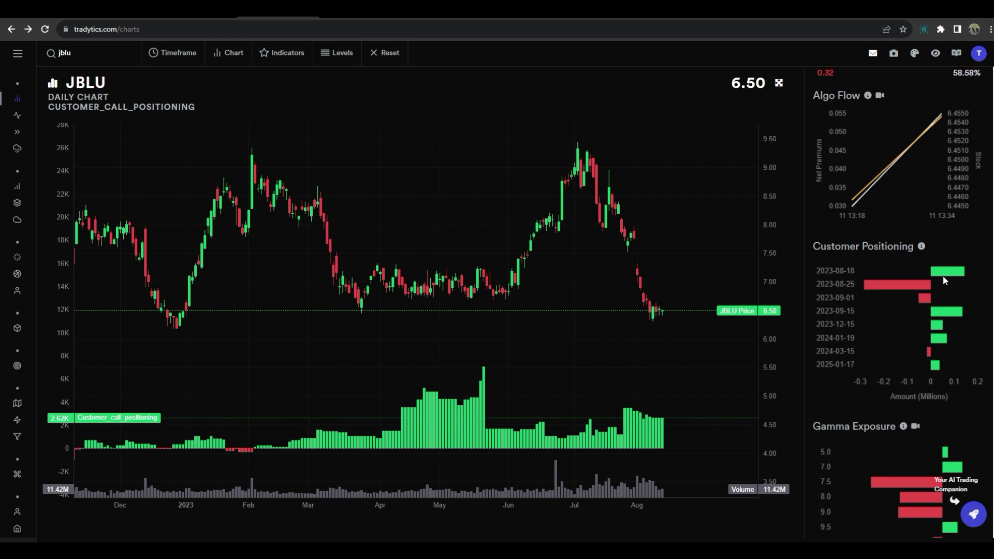
Show the Customer Calls indicator together with Support Resistance levels on the daily JBLU chart.
{"action": "left_click", "coordinate": [338, 54]}
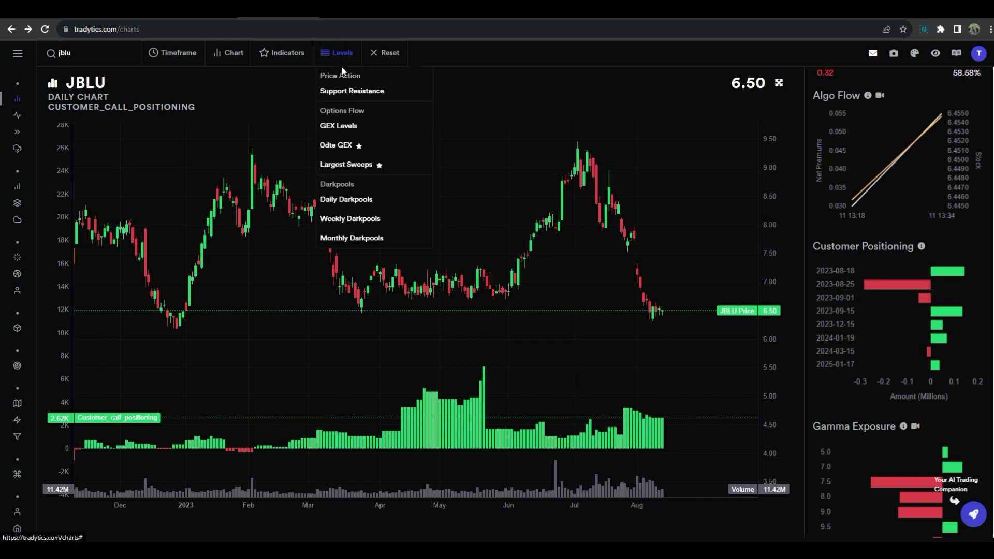
{"action": "left_click", "coordinate": [347, 92]}
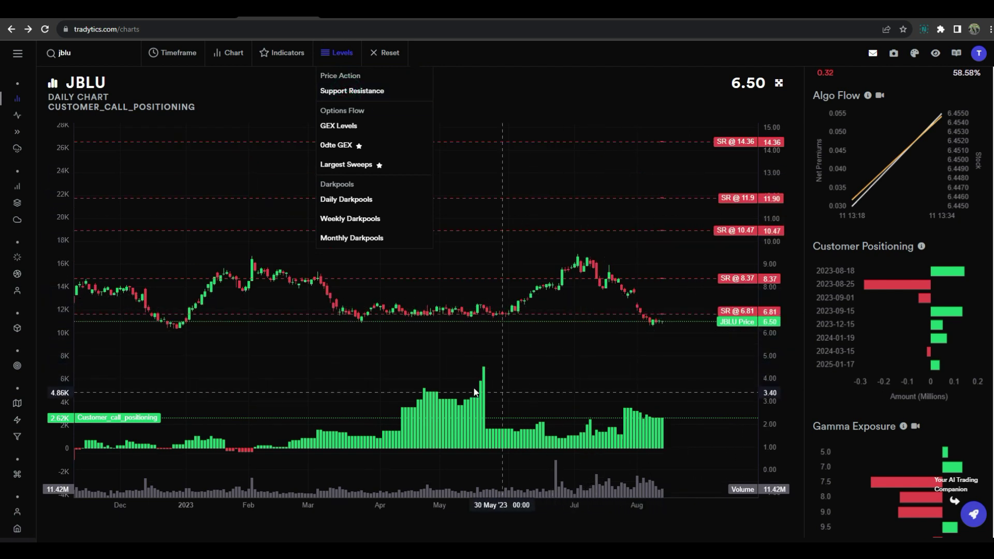
{"action": "left_click", "coordinate": [280, 51]}
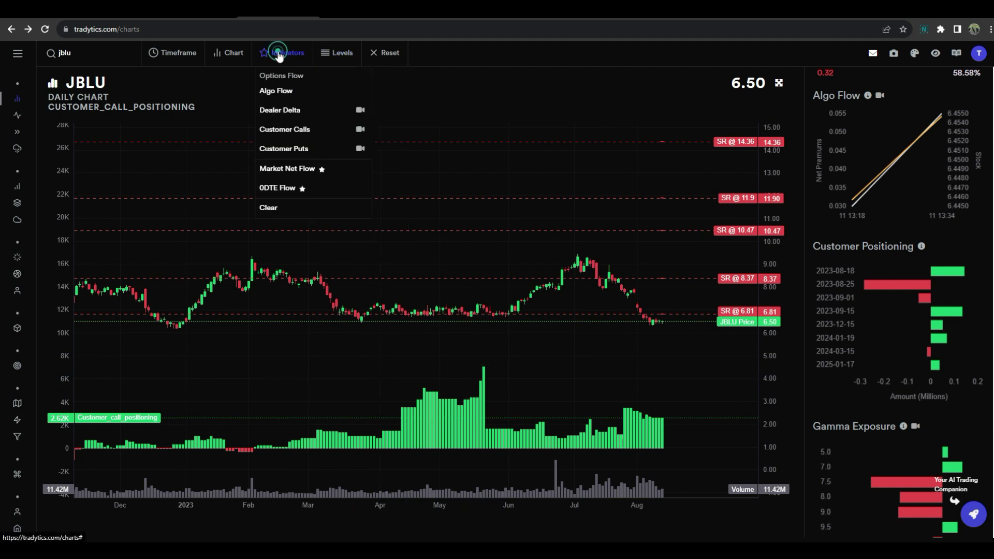
{"action": "left_click", "coordinate": [288, 130]}
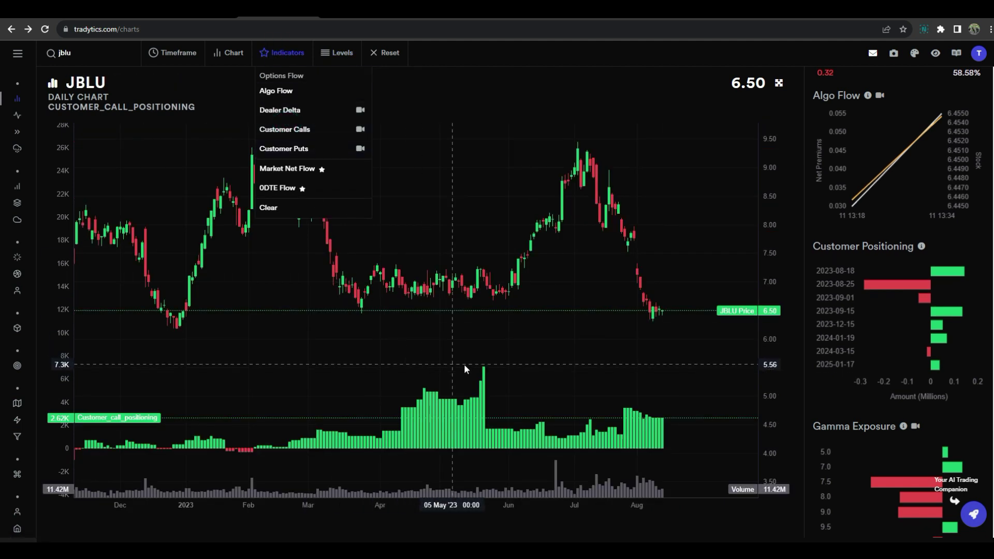
{"action": "left_click", "coordinate": [344, 54]}
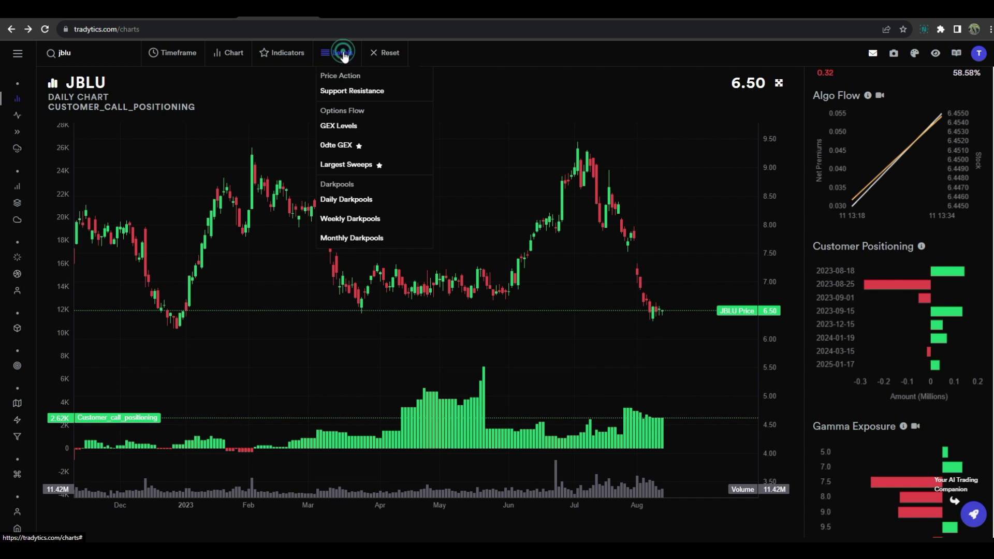
{"action": "left_click", "coordinate": [361, 92]}
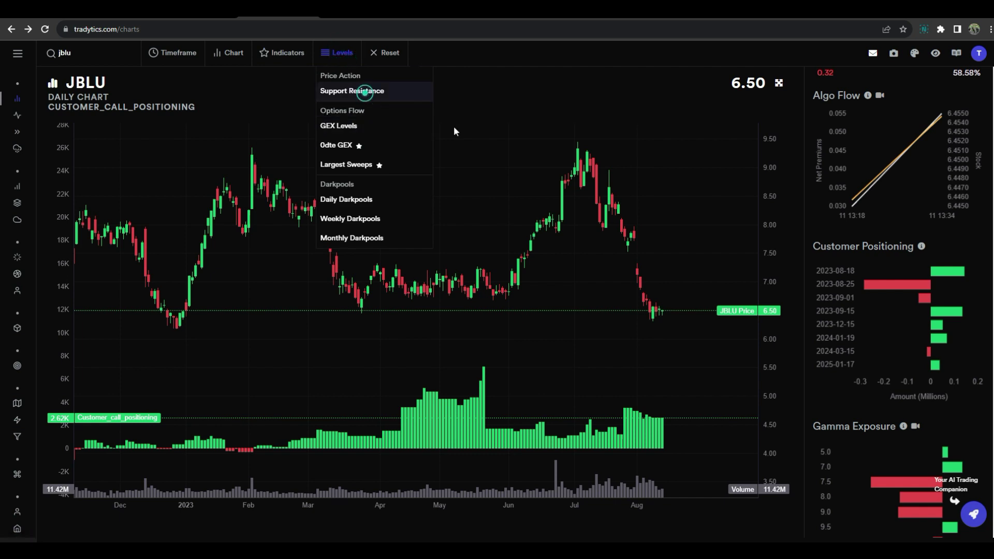
{"action": "left_click", "coordinate": [531, 91]}
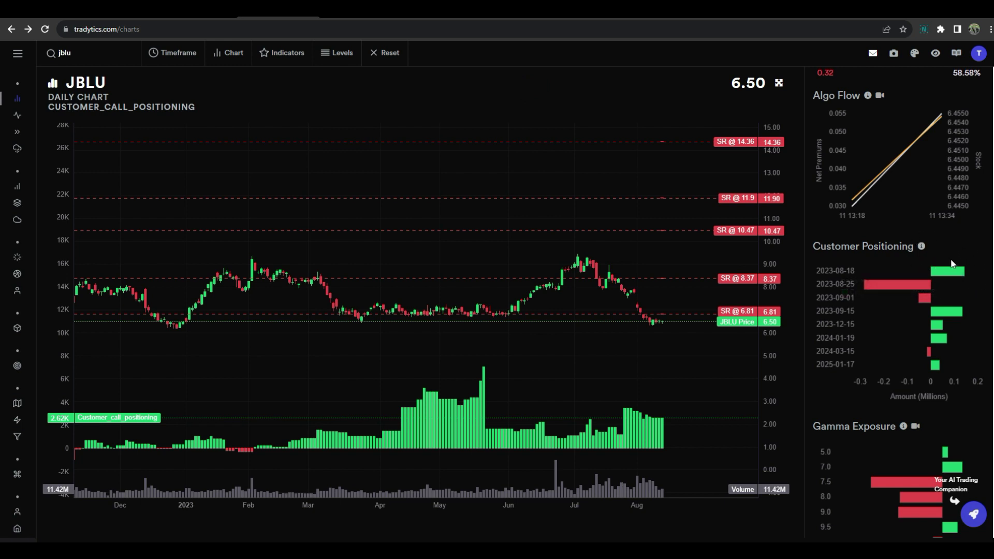
Compare JBLU's price history back to mid-2022 with its support and resistance levels and gamma exposure.
{"action": "scroll", "coordinate": [750, 369], "scroll_direction": "left", "scroll_amount": 5}
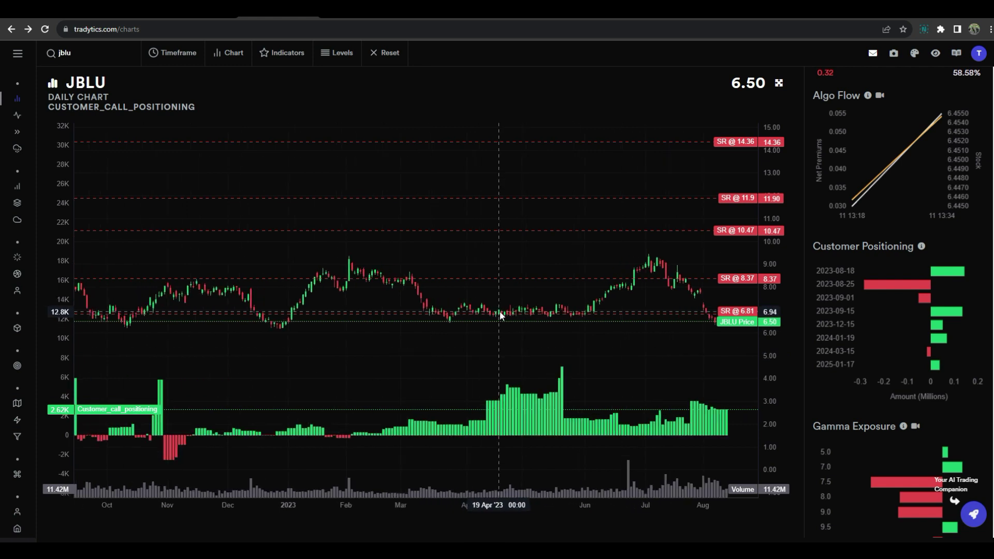
{"action": "scroll", "coordinate": [896, 436], "scroll_direction": "down", "scroll_amount": 4}
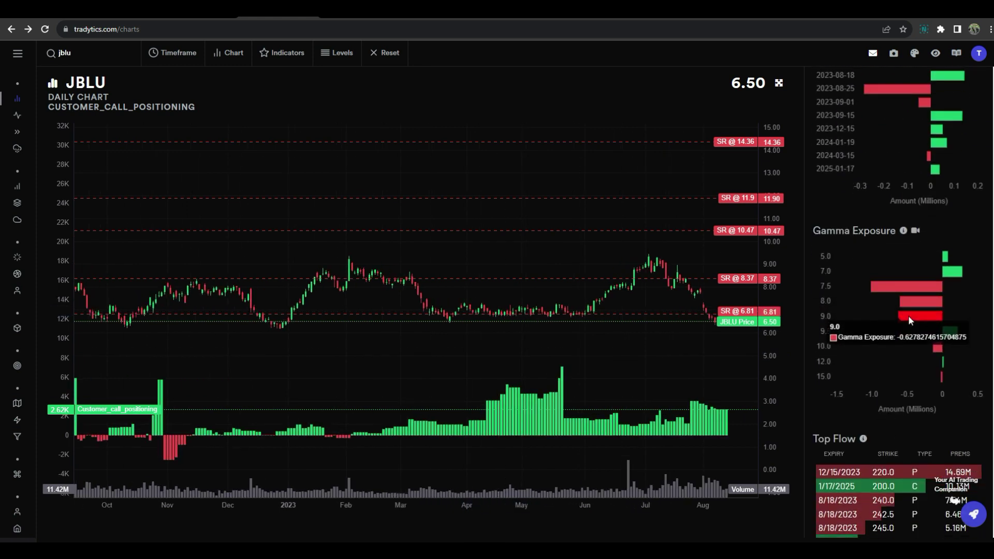
{"action": "mouse_move", "coordinate": [956, 274]}
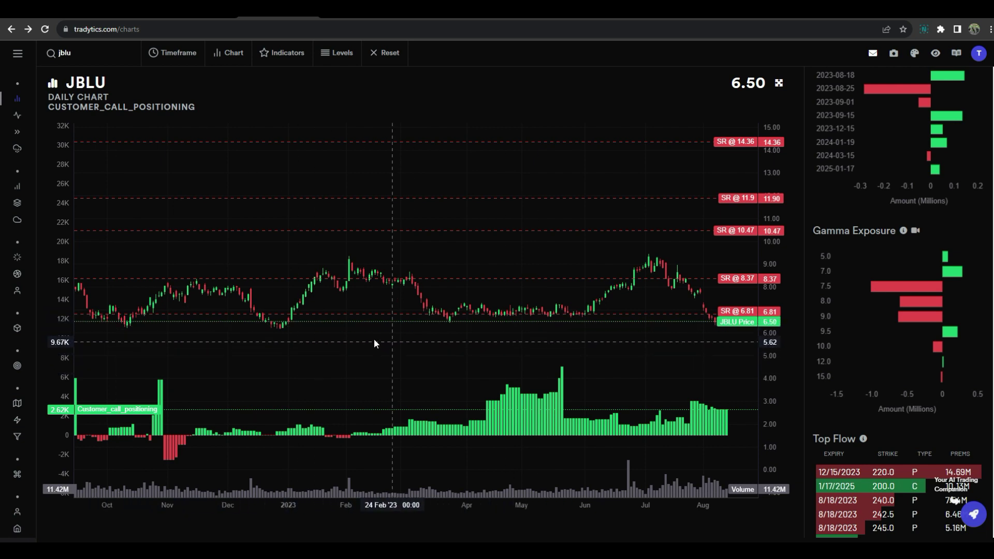
{"action": "left_click_drag", "start_coordinate": [305, 337], "coordinate": [498, 344]}
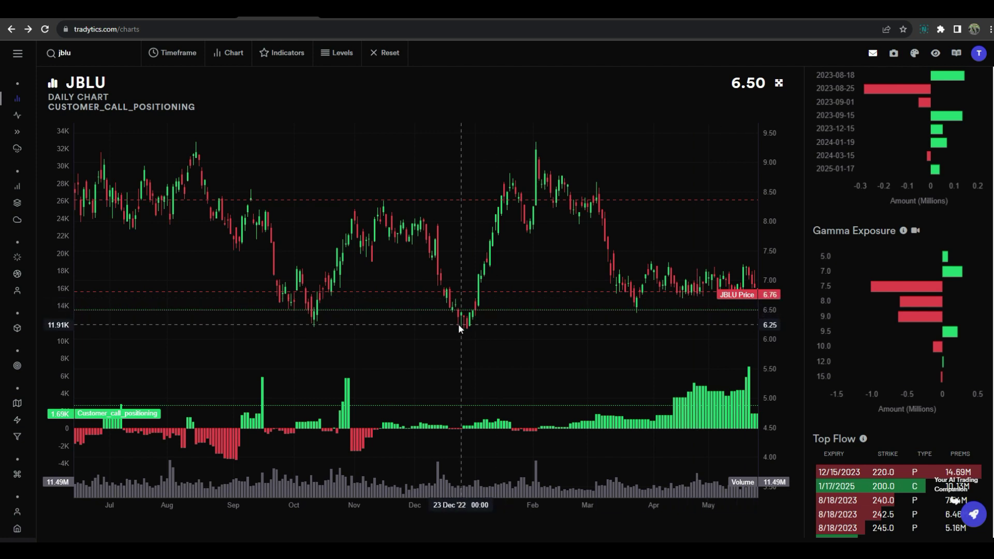
{"action": "left_click_drag", "start_coordinate": [574, 328], "coordinate": [327, 321]}
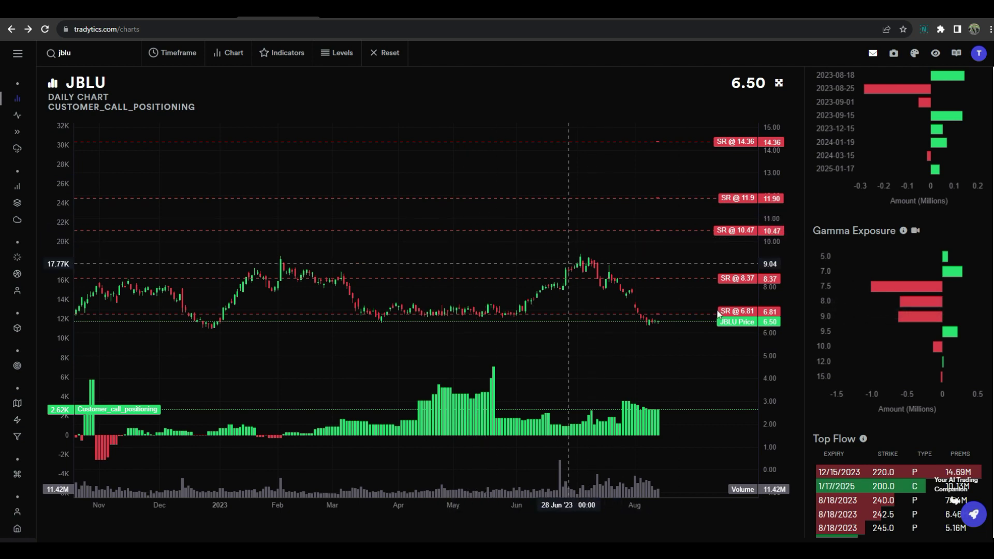
Review JBLU's stock data, including its financials, monthly seasonality and darkpool activity.
{"action": "scroll", "coordinate": [878, 304], "scroll_direction": "up", "scroll_amount": 6}
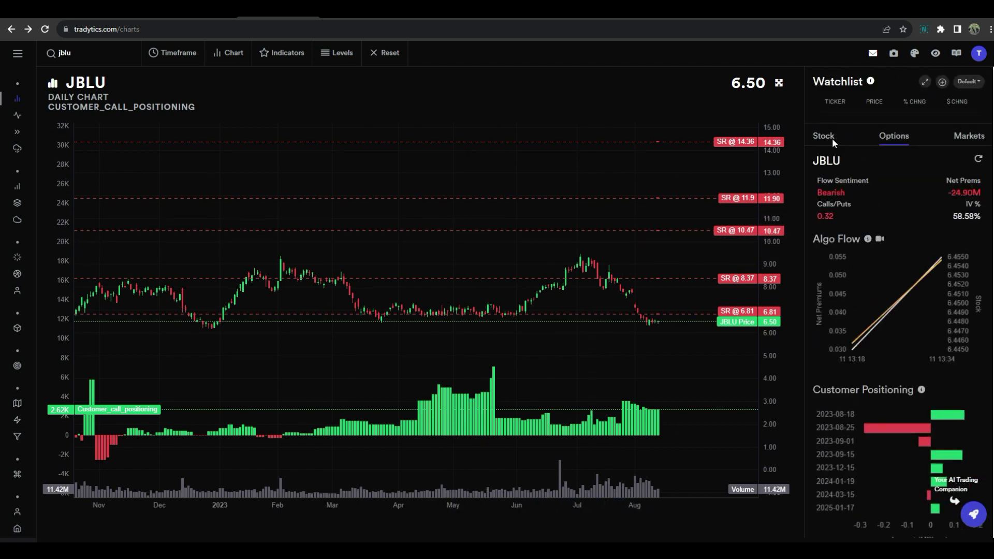
{"action": "left_click", "coordinate": [832, 139]}
{"action": "scroll", "coordinate": [874, 247], "scroll_direction": "down", "scroll_amount": 5}
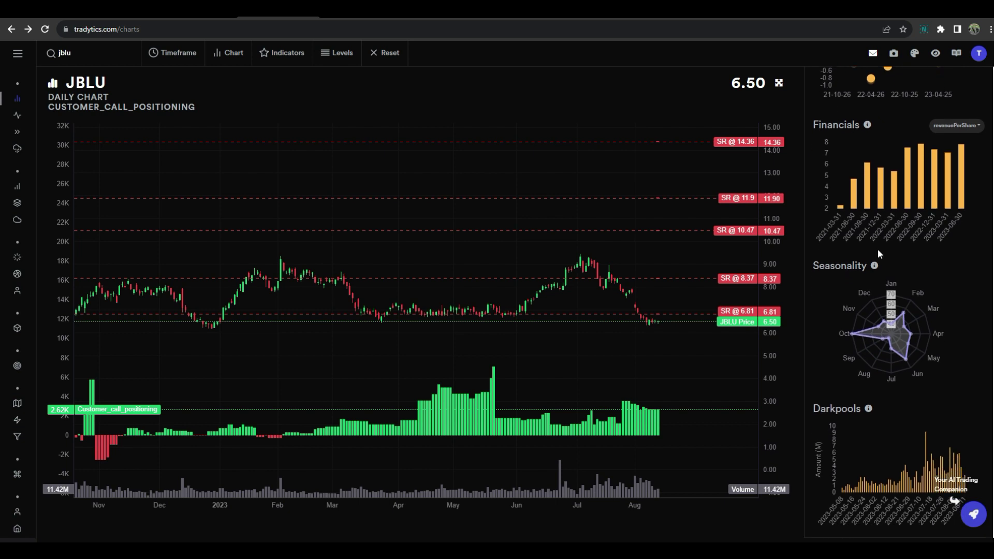
{"action": "mouse_move", "coordinate": [890, 343]}
Switch the JBLU chart to the 5 Minute timeframe and overlay Support Resistance levels.
{"action": "left_click", "coordinate": [178, 60]}
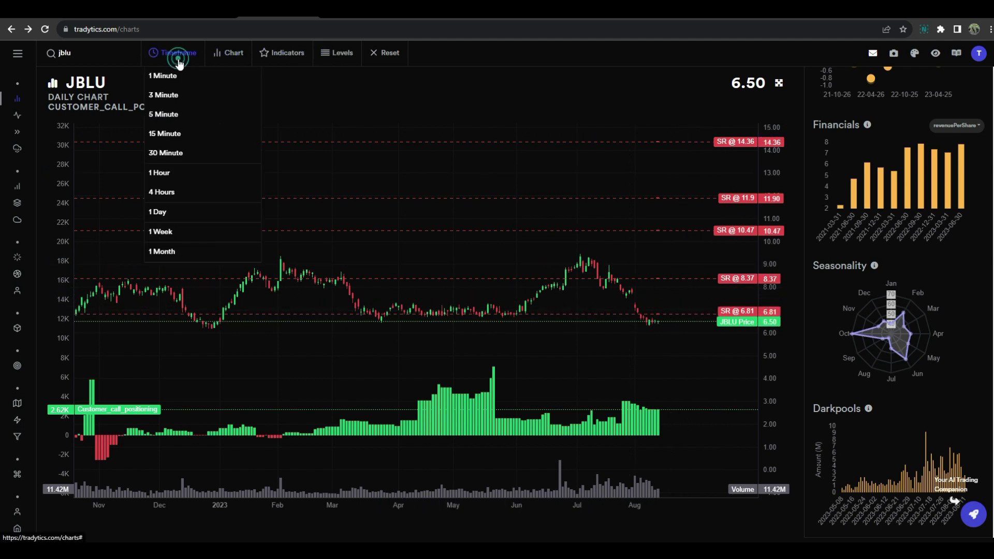
{"action": "left_click", "coordinate": [172, 114]}
{"action": "left_click", "coordinate": [334, 57]}
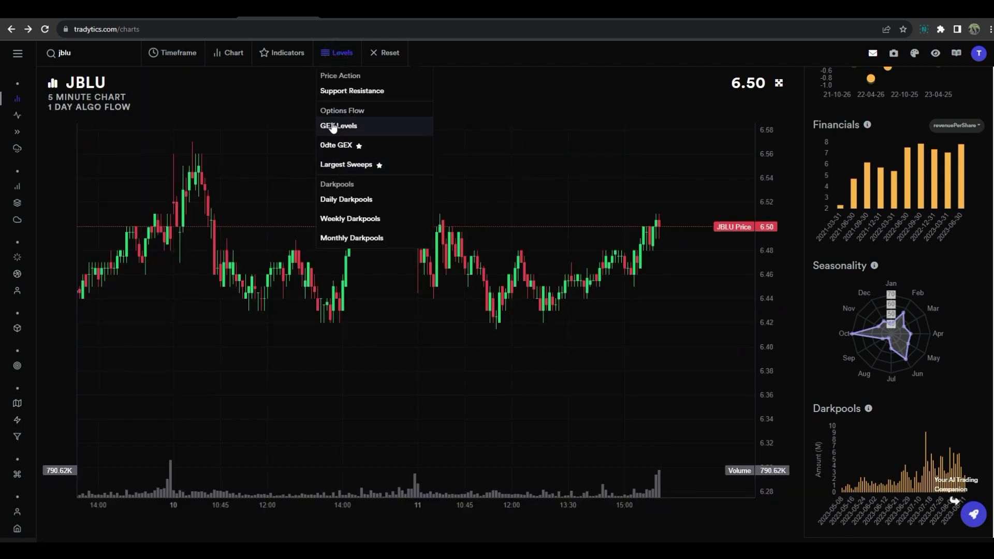
{"action": "left_click", "coordinate": [339, 91]}
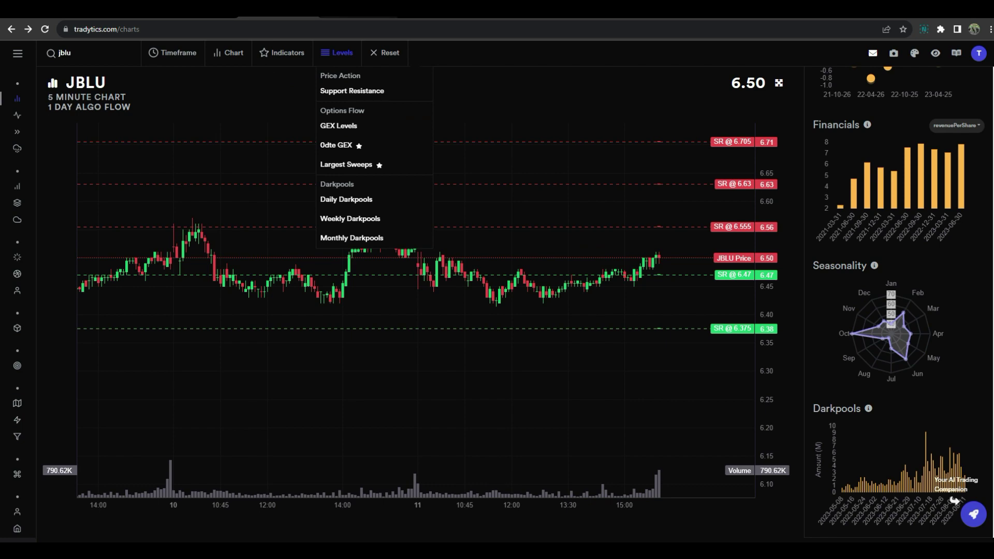
Switch to TradingView and load the JBLU symbol on the 5-minute chart.
{"action": "key", "text": "ctrl+Tab"}
{"action": "left_click", "coordinate": [86, 51]}
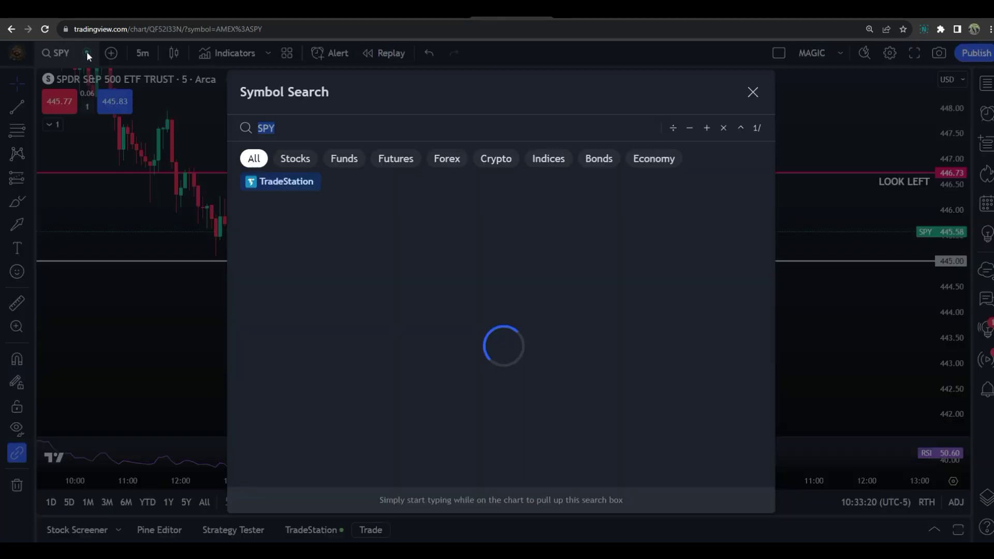
{"action": "type", "text": "JBLU"}
{"action": "key", "text": "Return"}
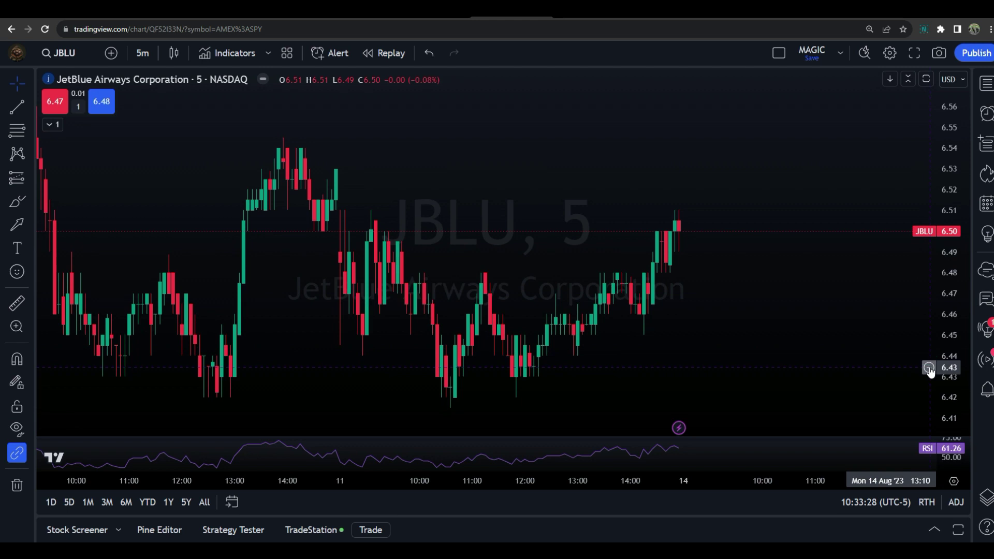
Add a price alert on JBLU at 6.43 and move it to 6.42, at the recent lows.
{"action": "left_click", "coordinate": [930, 369]}
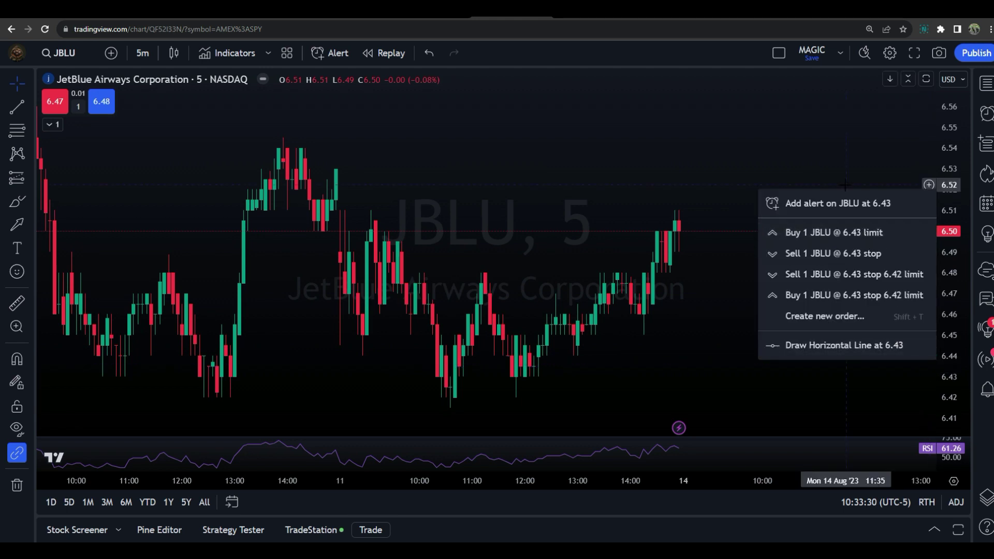
{"action": "left_click", "coordinate": [850, 201]}
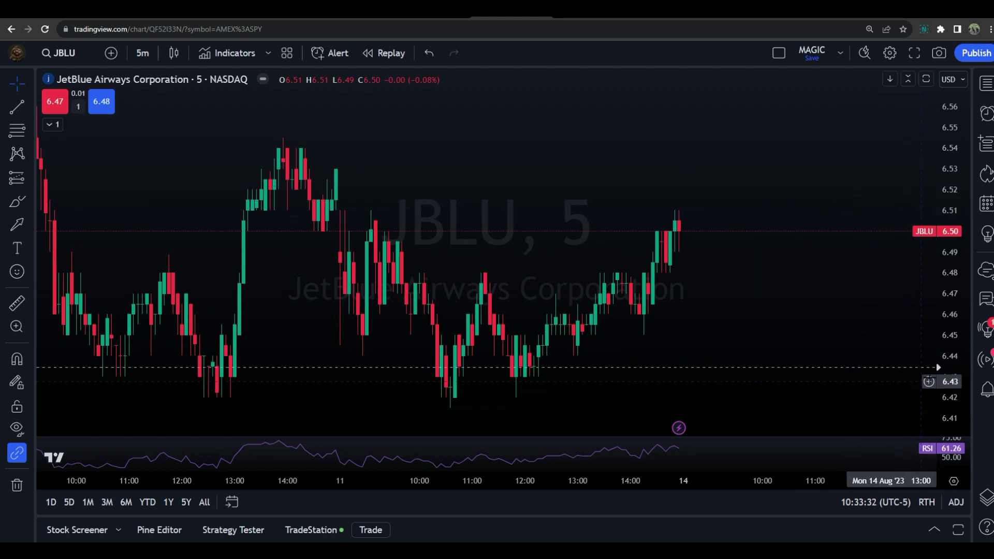
{"action": "left_click_drag", "start_coordinate": [364, 357], "coordinate": [364, 283]}
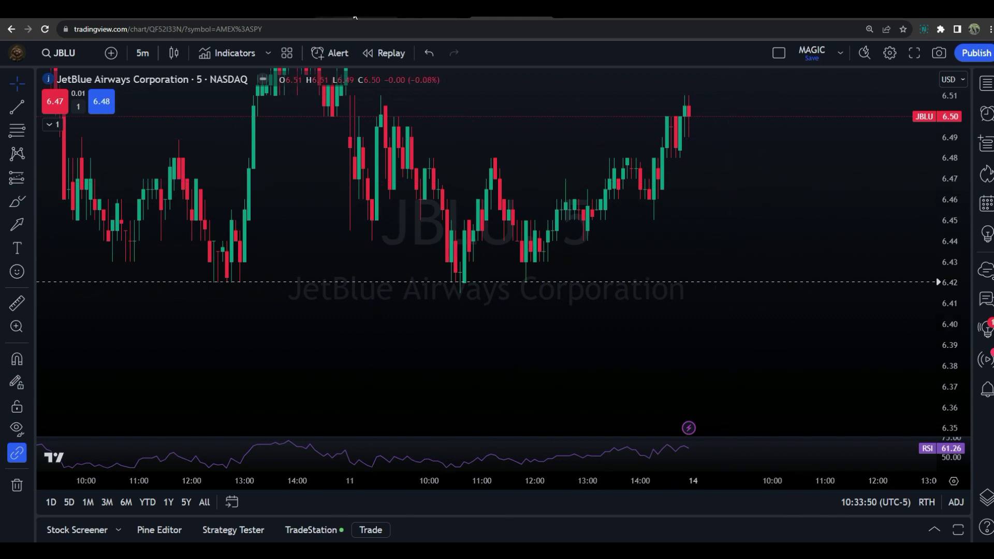
Switch back to Tradytics, check the Scany horizontal support list, and load LMT on the charts page.
{"action": "mouse_move", "coordinate": [354, 17]}
{"action": "left_click", "coordinate": [290, 17]}
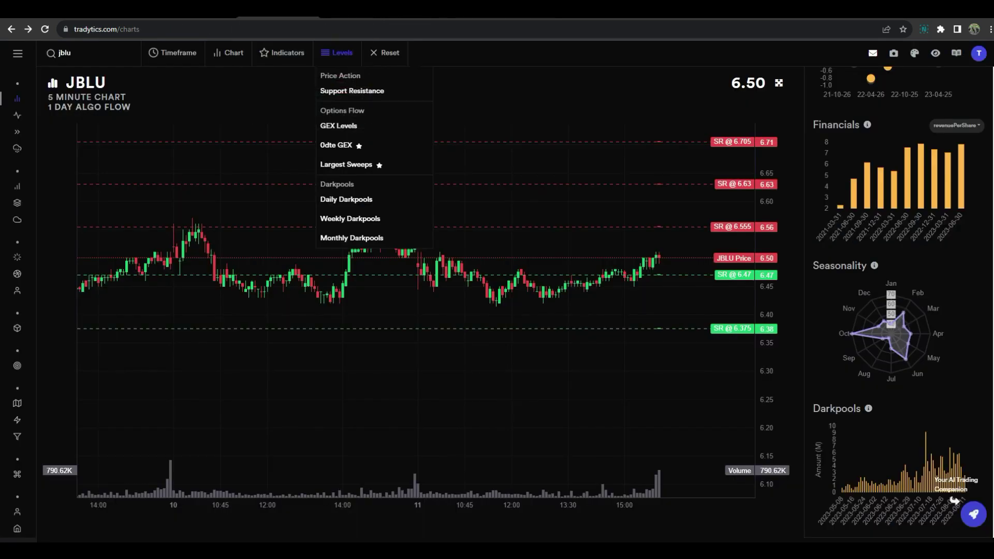
{"action": "left_click", "coordinate": [563, 96]}
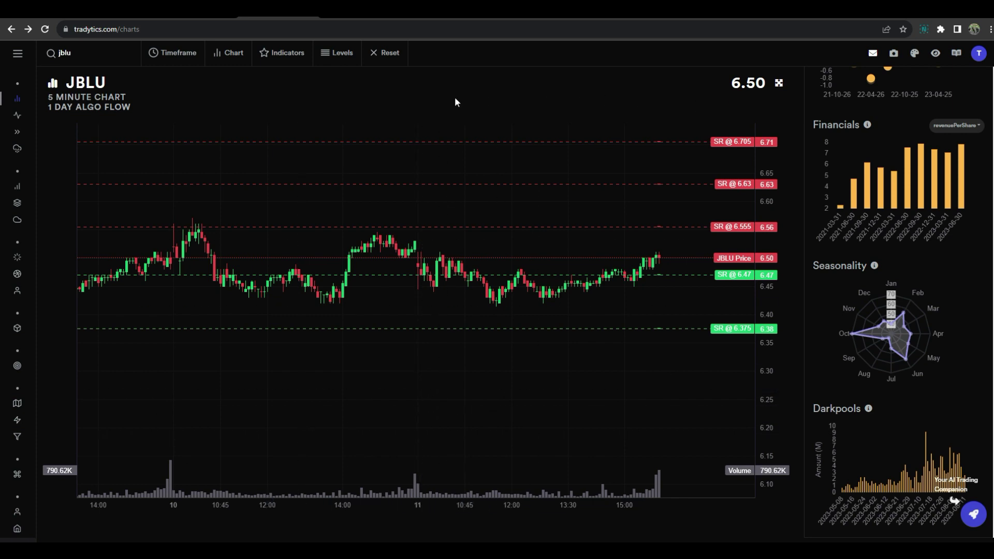
{"action": "left_click", "coordinate": [350, 17]}
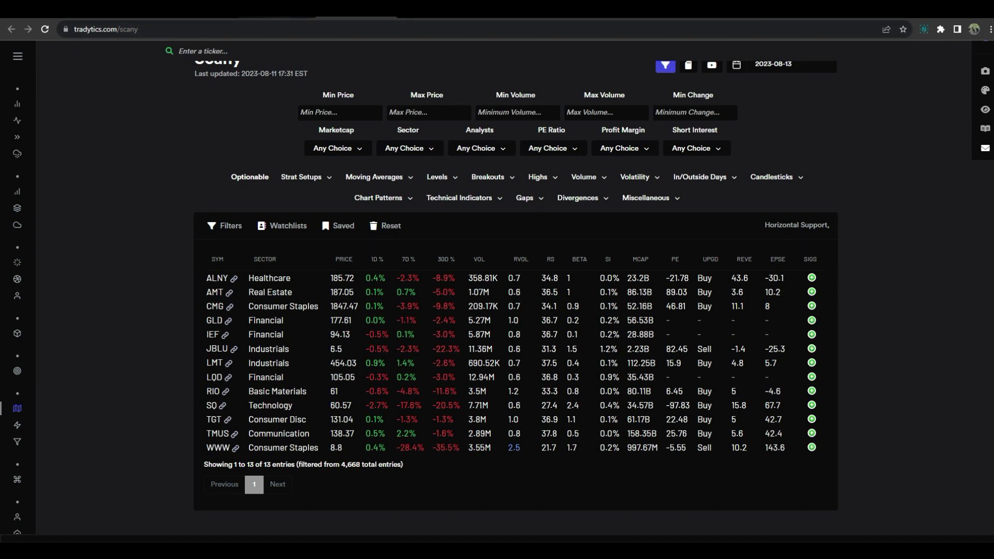
{"action": "left_click", "coordinate": [240, 21]}
{"action": "left_click", "coordinate": [115, 56]}
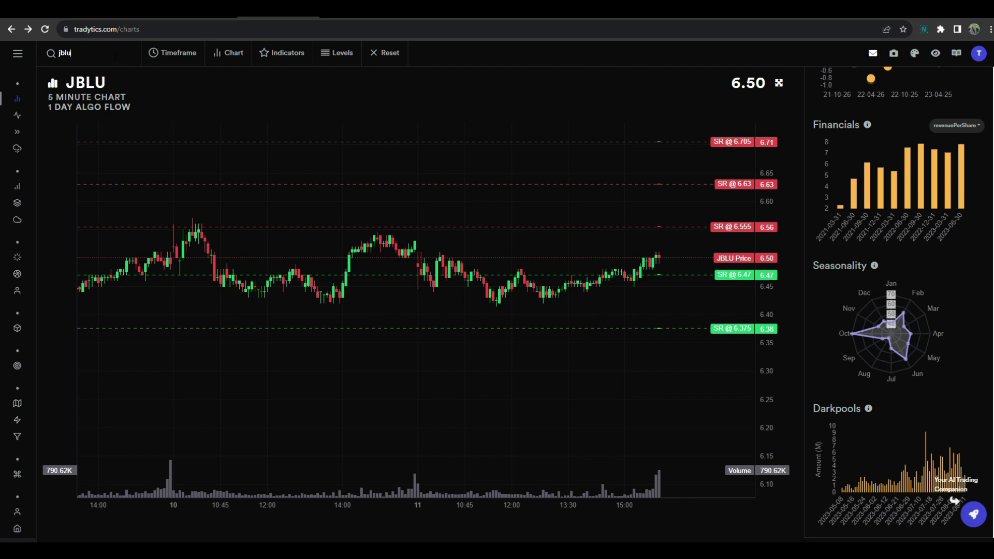
{"action": "type", "text": "lmt"}
{"action": "key", "text": "Return"}
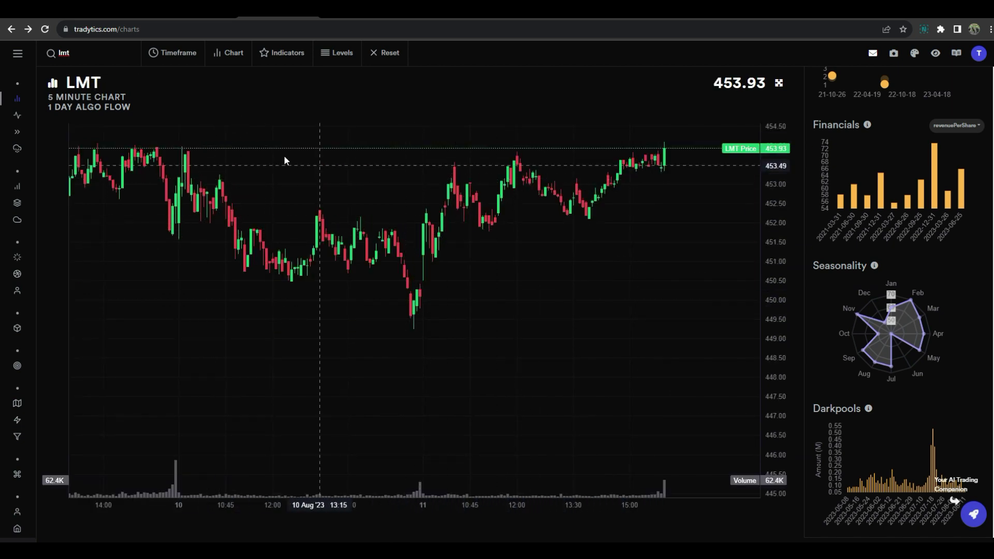
Try the 15 Minute timeframe on the LMT chart and go back to 5 Minute.
{"action": "left_click", "coordinate": [172, 54]}
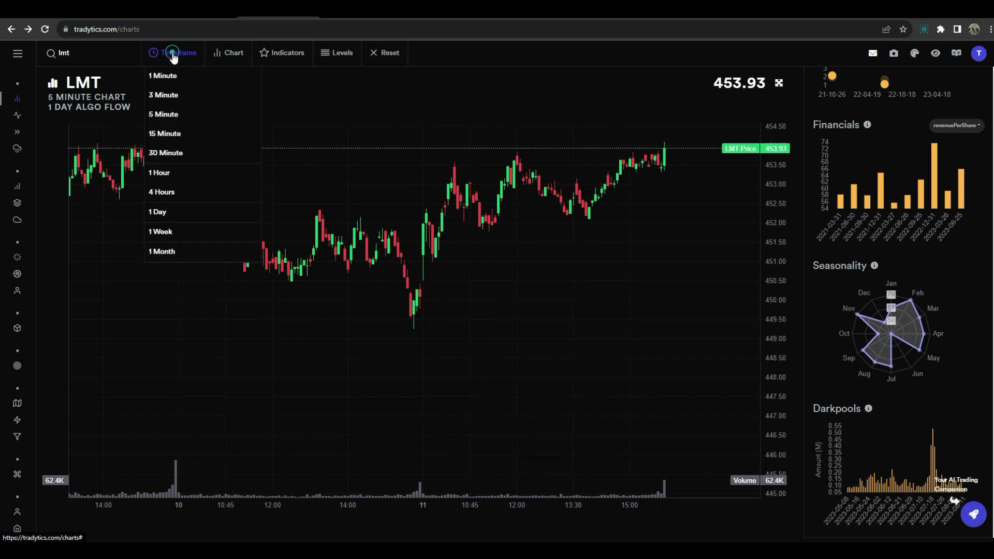
{"action": "left_click", "coordinate": [171, 136]}
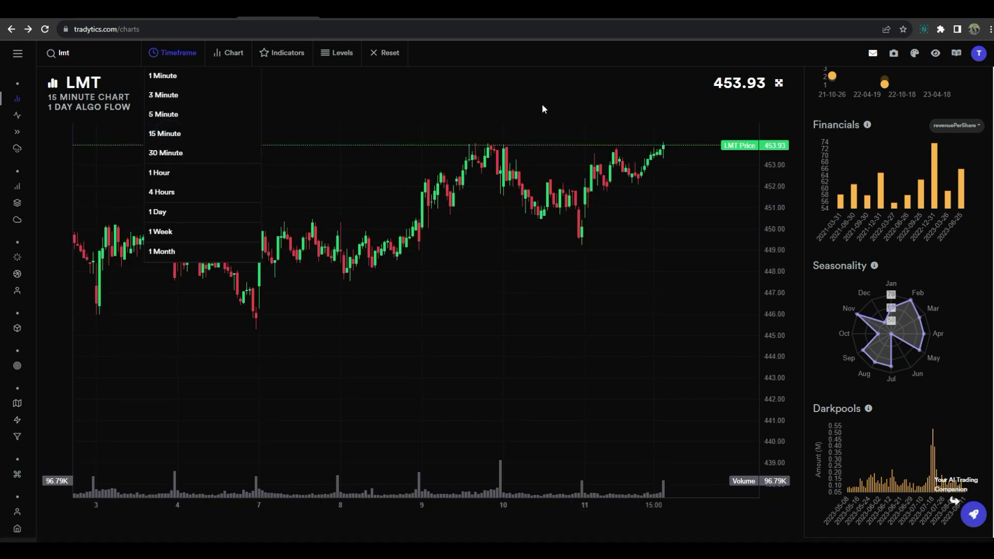
{"action": "left_click", "coordinate": [164, 114]}
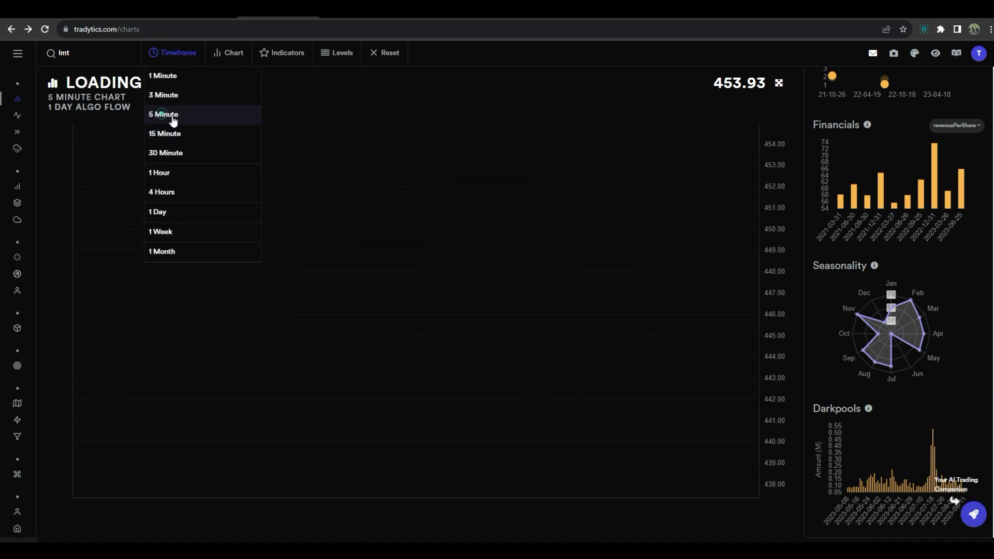
{"action": "left_click", "coordinate": [464, 125]}
Overlay Support Resistance levels on the LMT chart.
{"action": "left_click", "coordinate": [333, 52]}
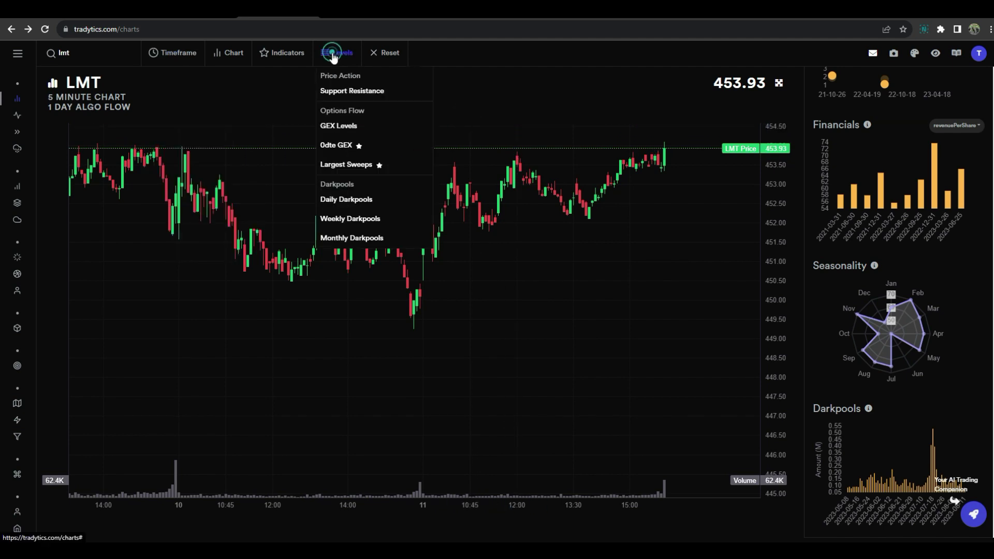
{"action": "left_click", "coordinate": [342, 91]}
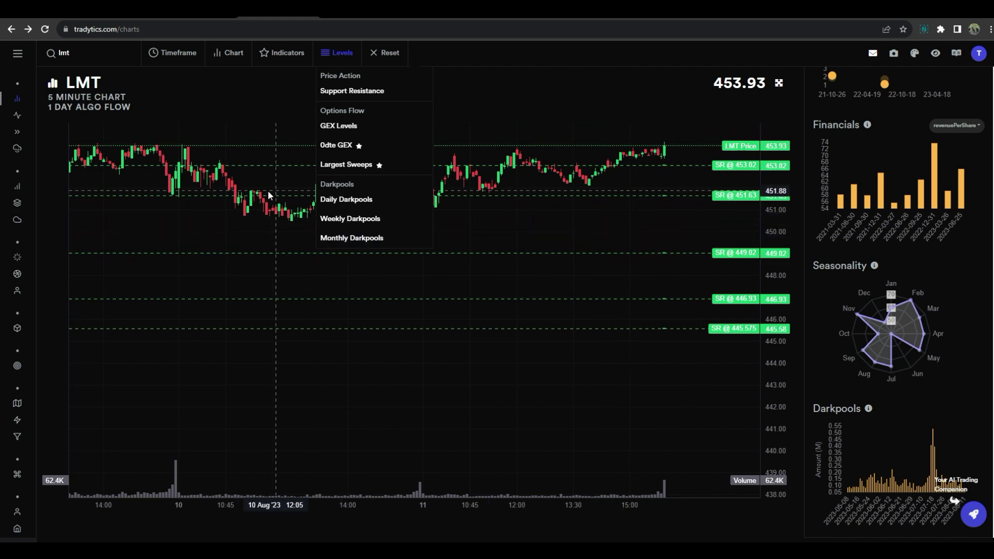
{"action": "left_click", "coordinate": [221, 234]}
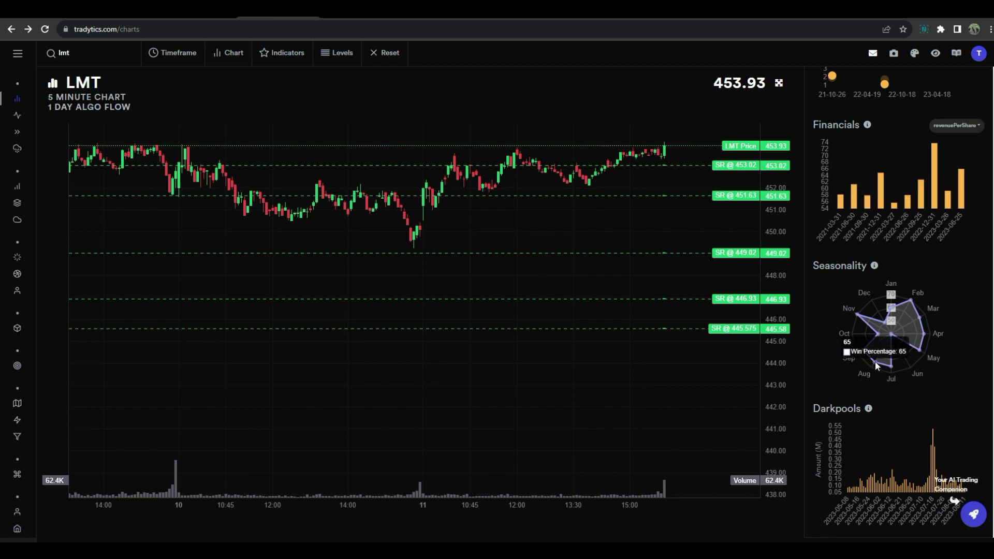
Review LMT's seasonality and earnings, plus its options flow sentiment, customer positioning by expiry and gamma exposure.
{"action": "scroll", "coordinate": [847, 338], "scroll_direction": "up", "scroll_amount": 5}
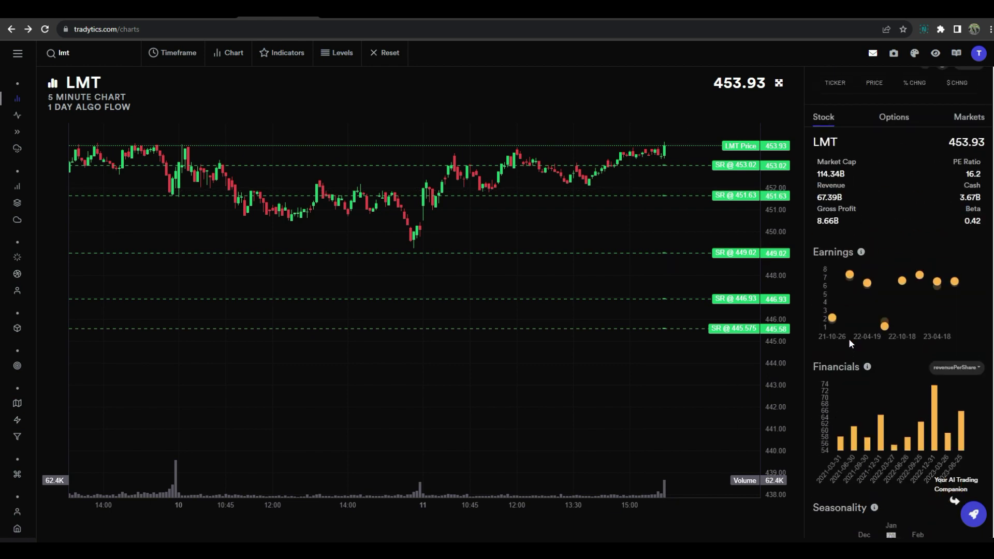
{"action": "scroll", "coordinate": [849, 338], "scroll_direction": "up", "scroll_amount": 1}
{"action": "left_click", "coordinate": [888, 138]}
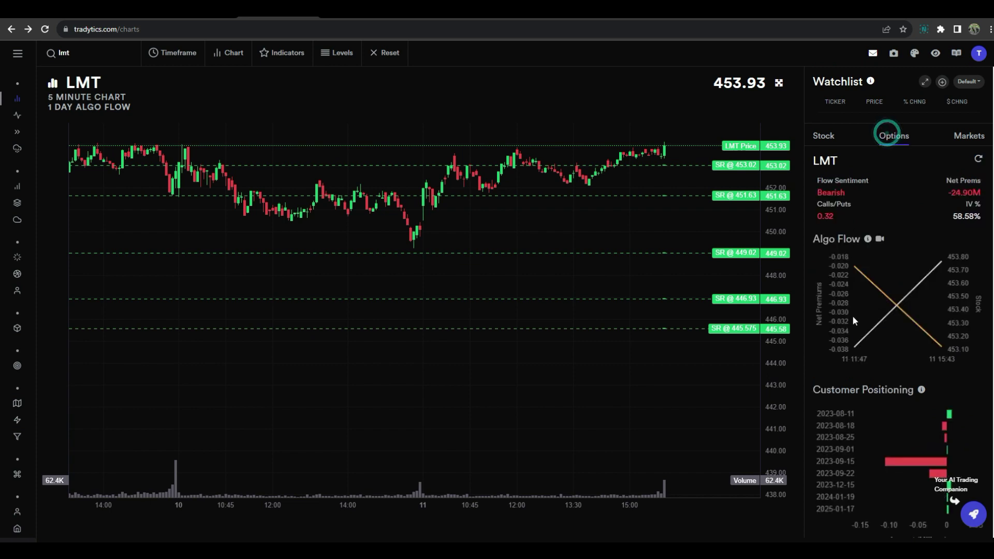
{"action": "scroll", "coordinate": [852, 327], "scroll_direction": "down", "scroll_amount": 3}
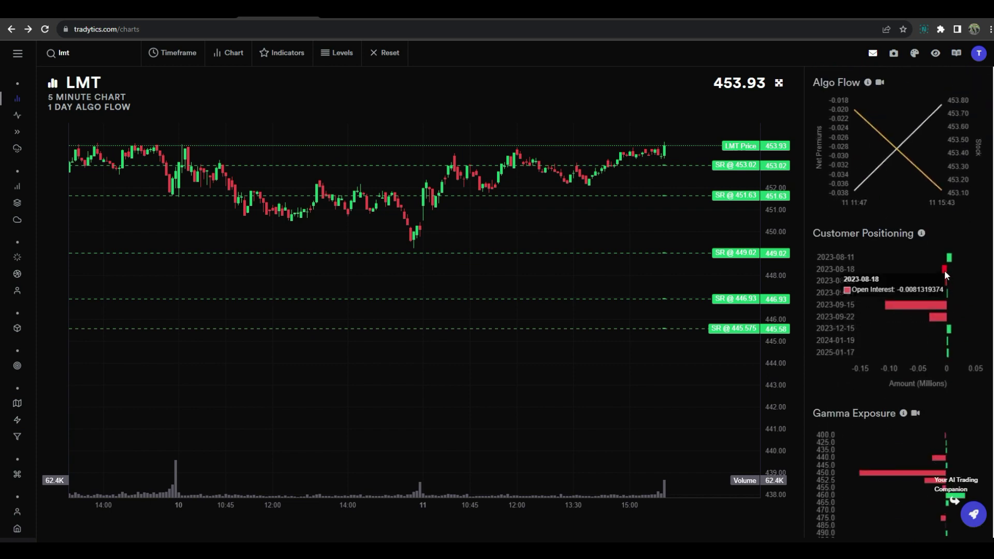
{"action": "mouse_move", "coordinate": [943, 270]}
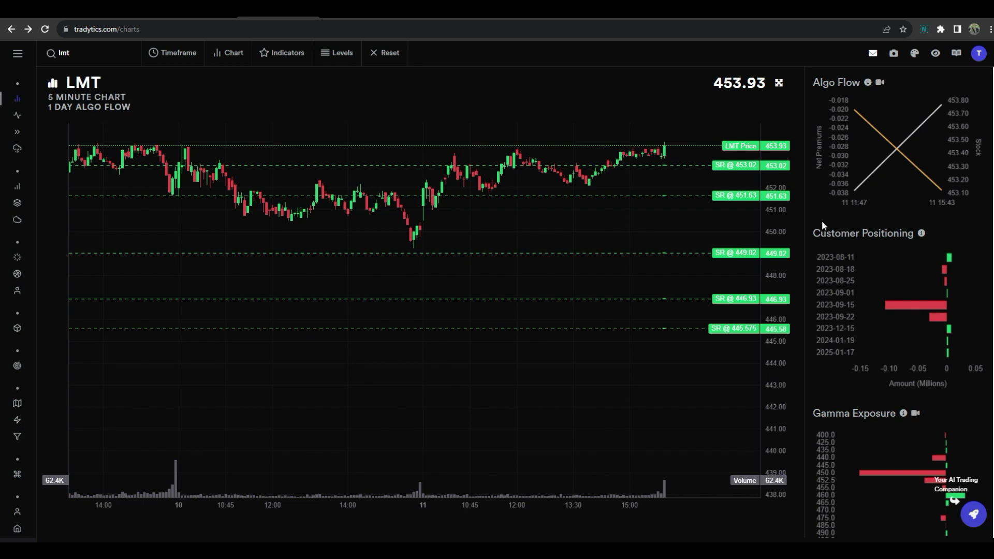
{"action": "scroll", "coordinate": [886, 193], "scroll_direction": "down", "scroll_amount": 5}
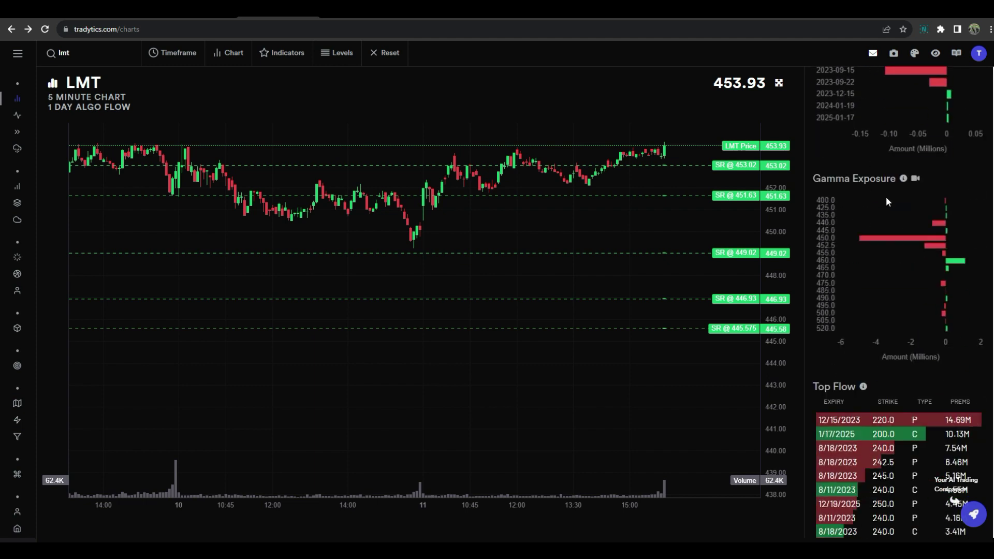
{"action": "mouse_move", "coordinate": [886, 239]}
{"action": "scroll", "coordinate": [855, 219], "scroll_direction": "up", "scroll_amount": 5}
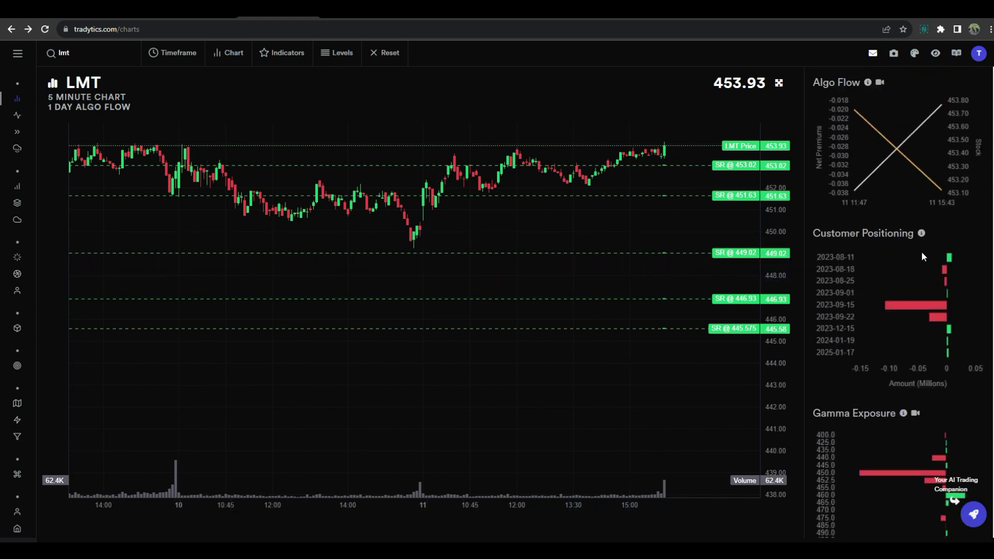
{"action": "scroll", "coordinate": [921, 252], "scroll_direction": "up", "scroll_amount": 3}
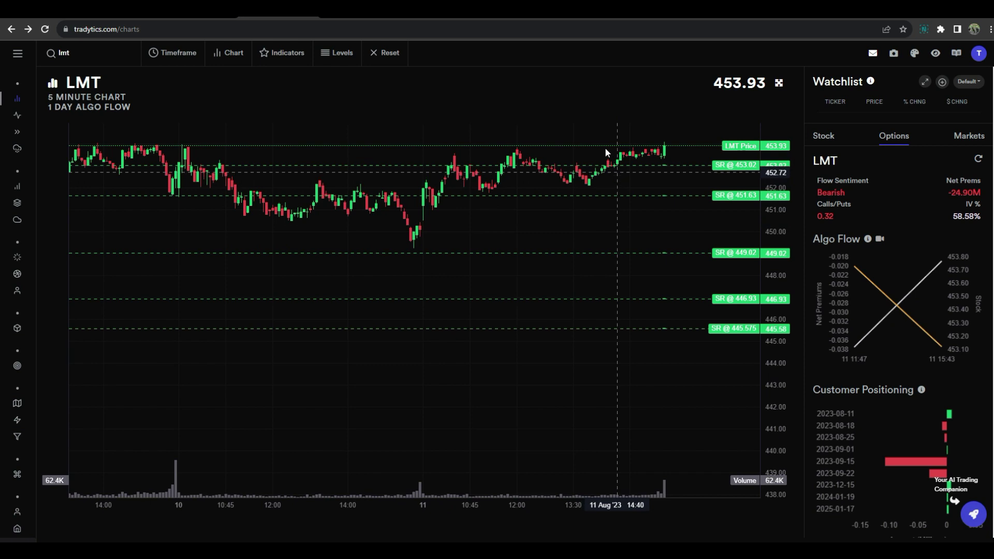
Load TGT on the charts page and overlay its Support Resistance levels.
{"action": "left_click", "coordinate": [17, 403]}
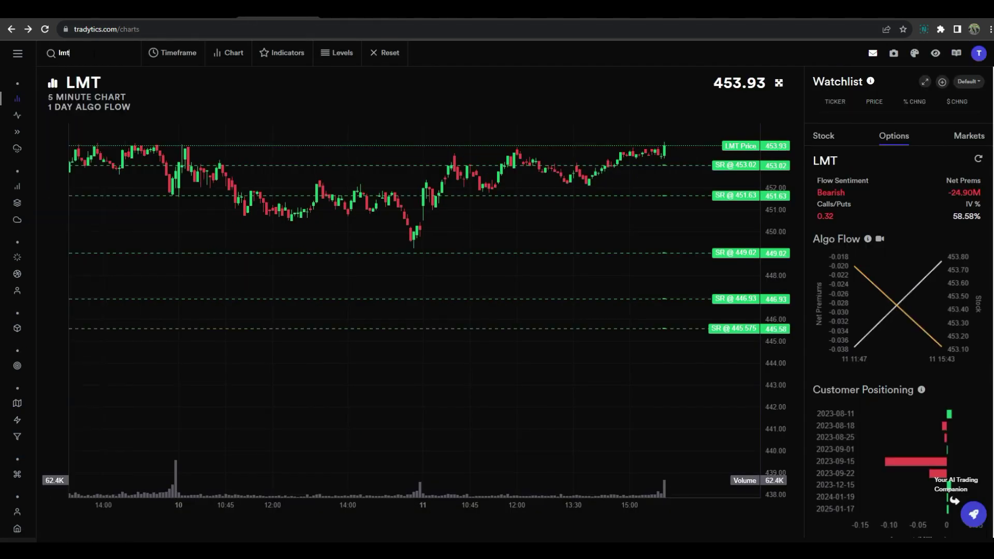
{"action": "key", "text": "BackSpace"}
{"action": "key", "text": "BackSpace"}
{"action": "key", "text": "BackSpace"}
{"action": "type", "text": "tgt"}
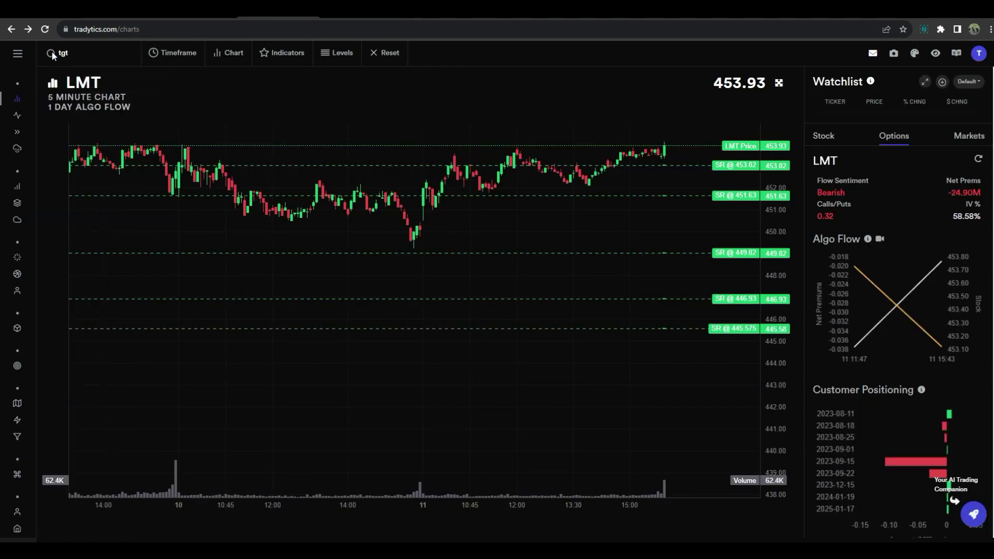
{"action": "key", "text": "Return"}
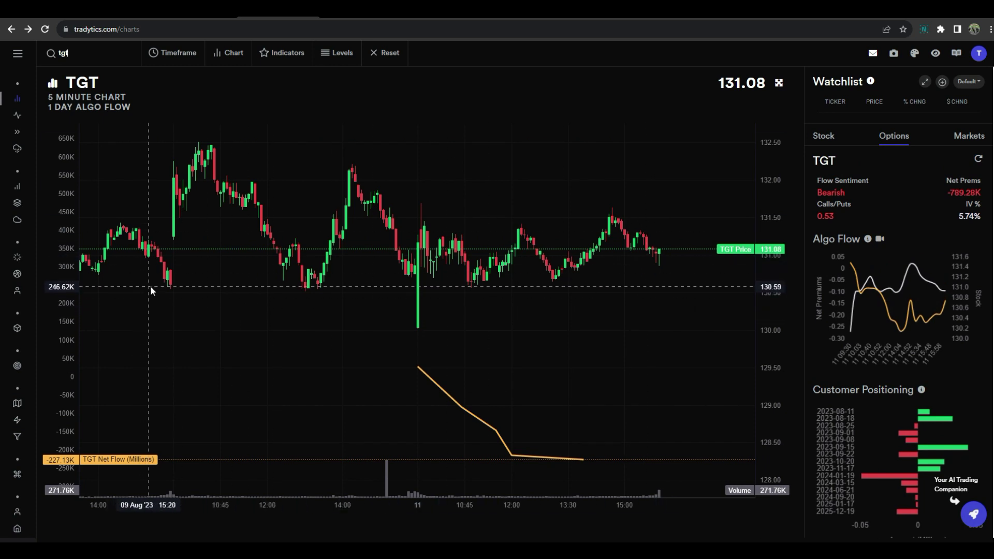
{"action": "left_click", "coordinate": [342, 52]}
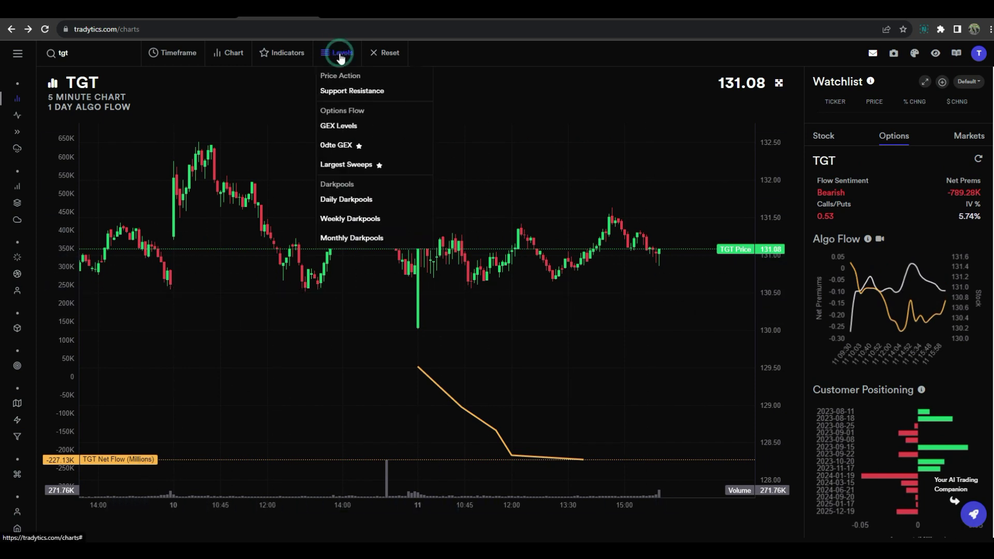
{"action": "left_click", "coordinate": [343, 93]}
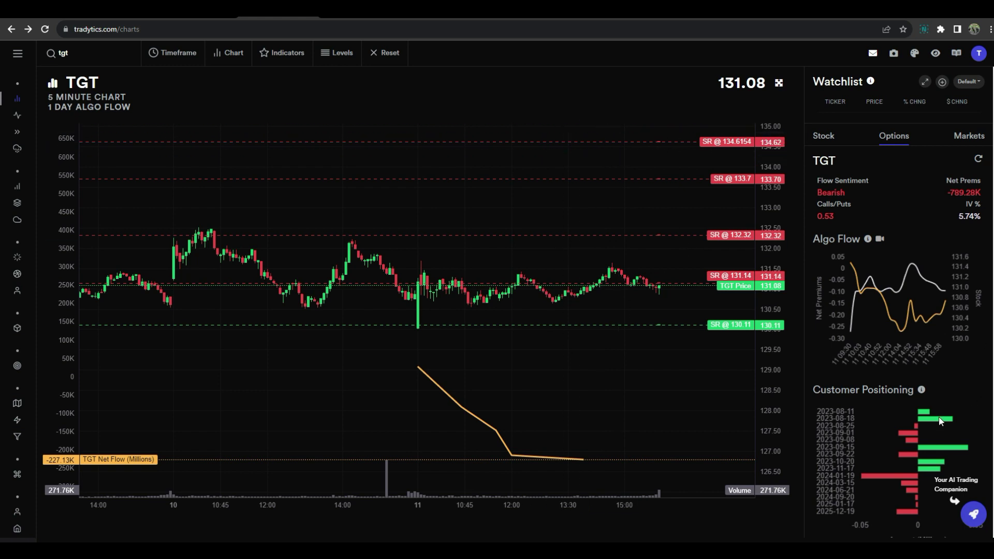
Examine TGT's customer positioning for 2023-08-18, its monthly seasonality, and its gamma exposure by strike.
{"action": "mouse_move", "coordinate": [941, 422]}
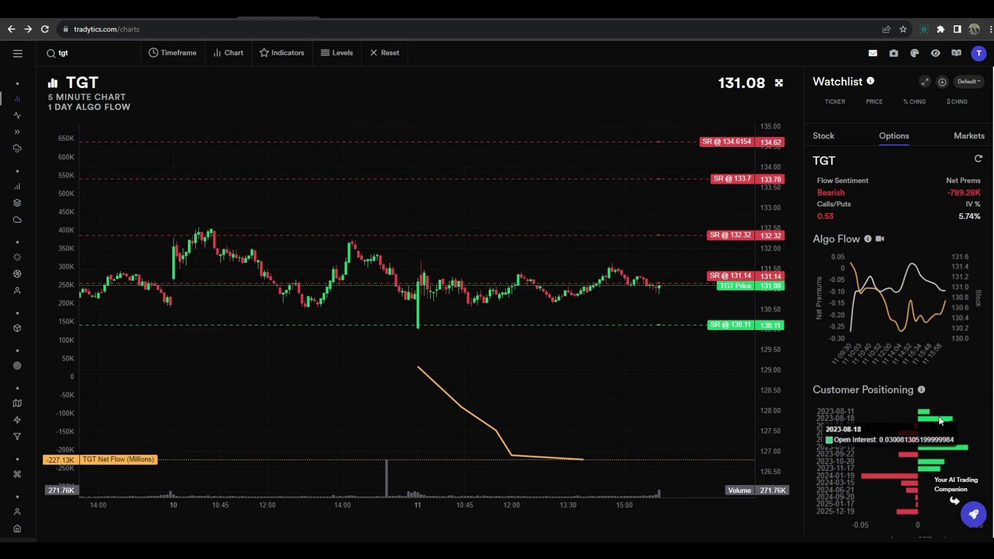
{"action": "left_click", "coordinate": [823, 136]}
{"action": "scroll", "coordinate": [877, 351], "scroll_direction": "down", "scroll_amount": 4}
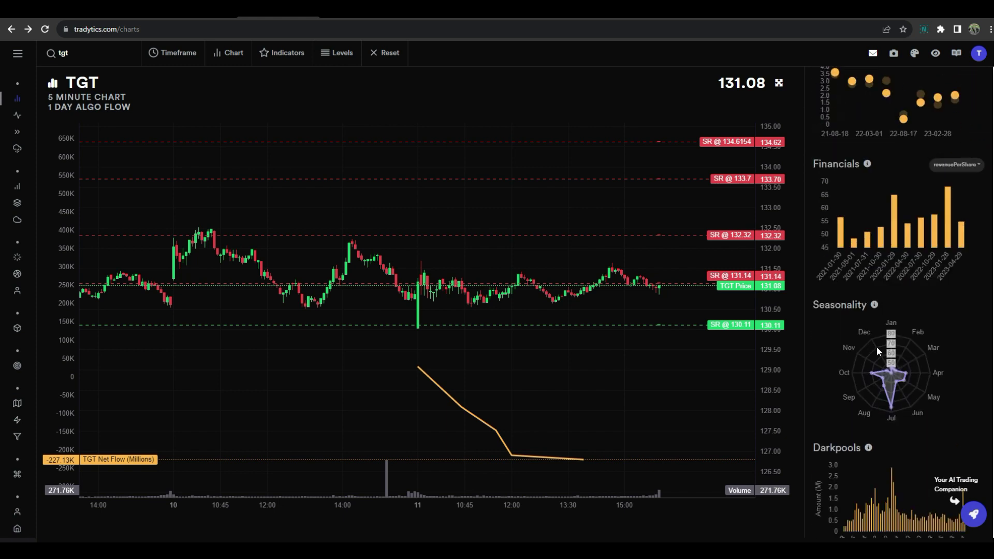
{"action": "mouse_move", "coordinate": [887, 391]}
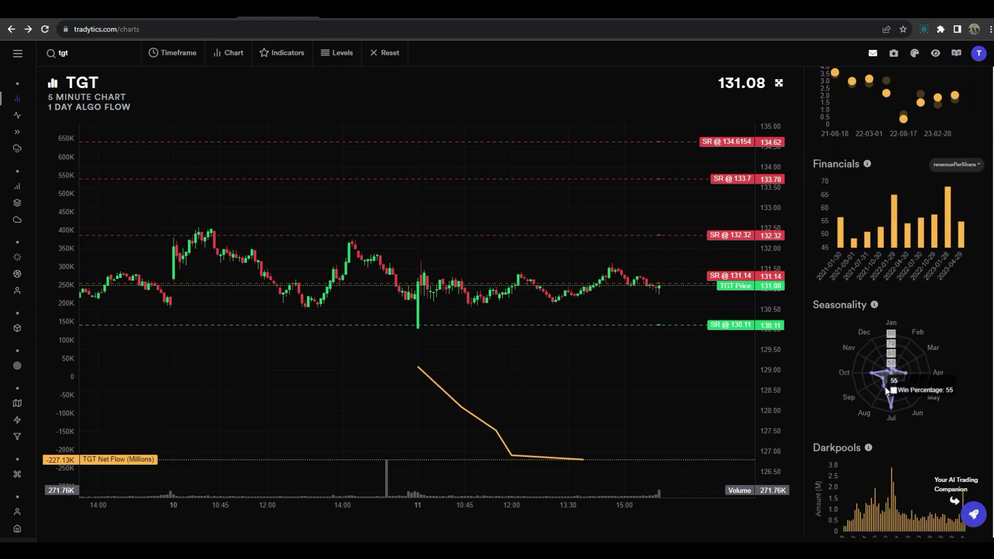
{"action": "scroll", "coordinate": [889, 176], "scroll_direction": "up", "scroll_amount": 4}
{"action": "left_click", "coordinate": [891, 134]}
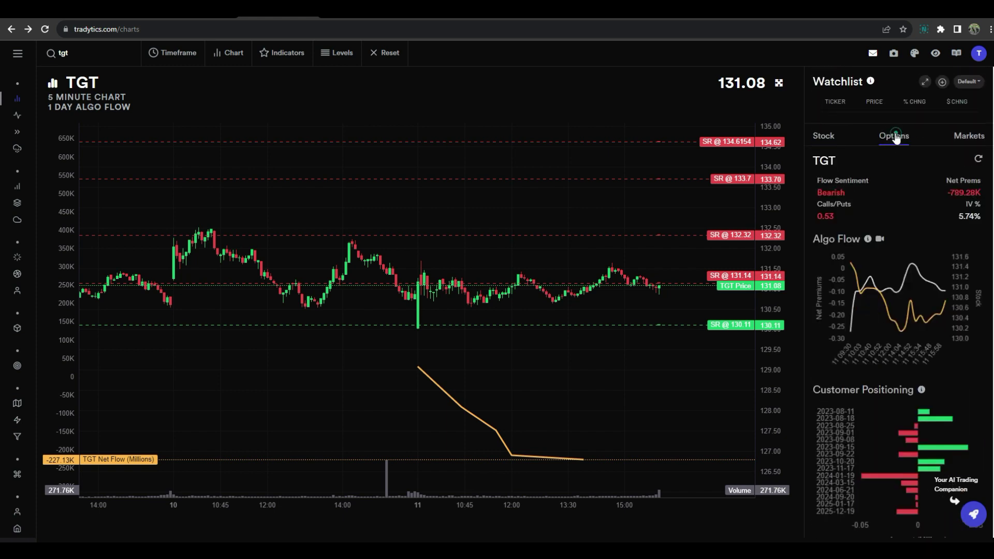
{"action": "scroll", "coordinate": [870, 369], "scroll_direction": "down", "scroll_amount": 6}
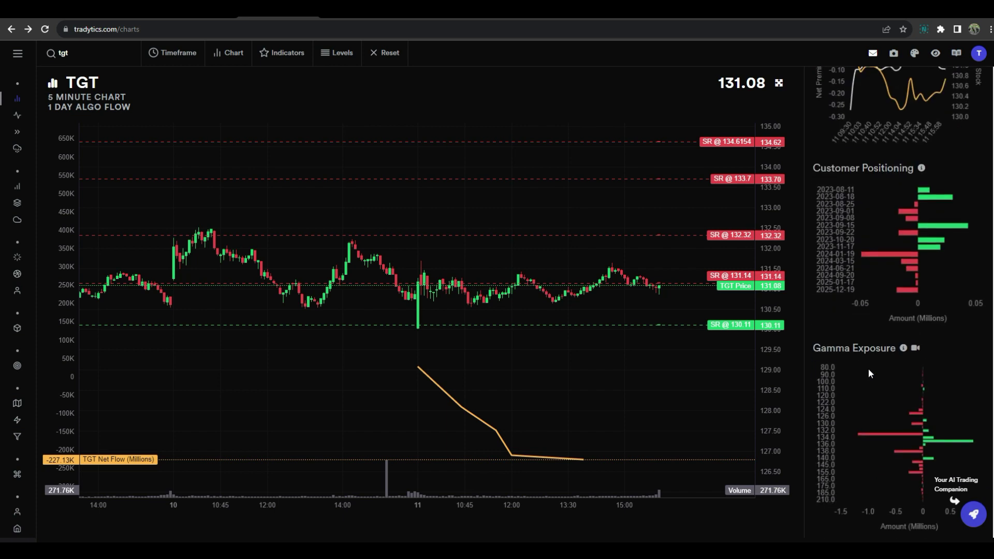
{"action": "scroll", "coordinate": [868, 369], "scroll_direction": "down", "scroll_amount": 2}
{"action": "mouse_move", "coordinate": [877, 347]}
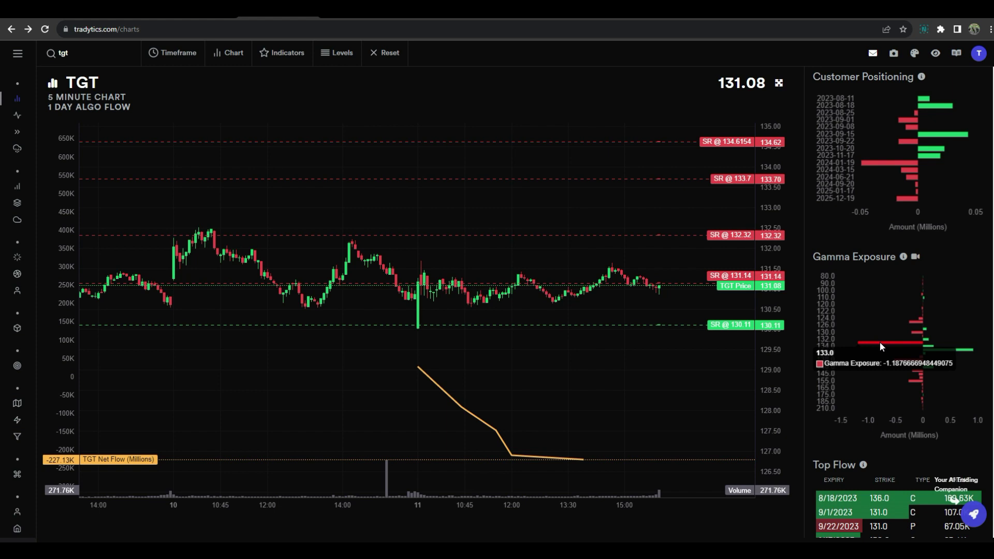
{"action": "mouse_move", "coordinate": [937, 351]}
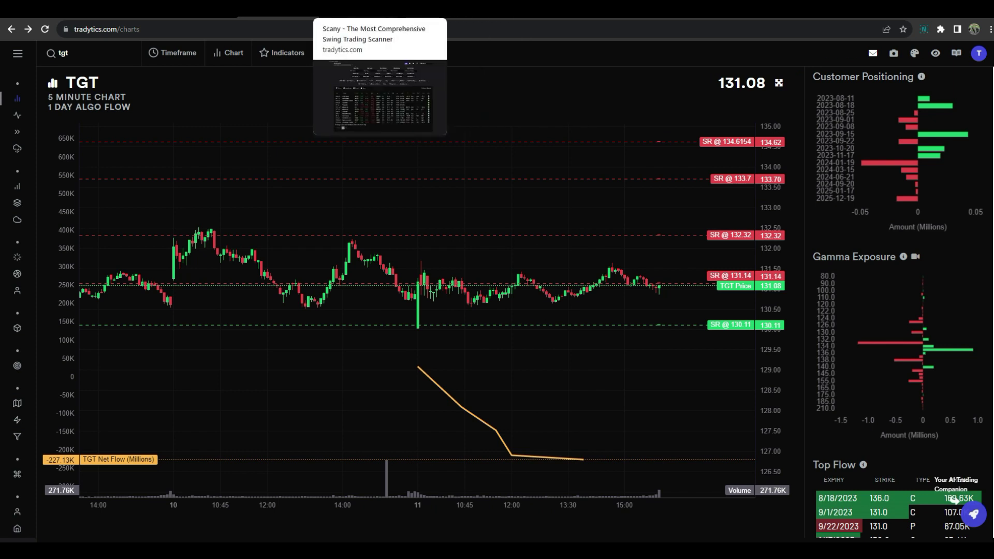
Replace the Horizontal Support filter with Horizontal Resistance in the Scany scan and review the matching stocks.
{"action": "left_click", "coordinate": [358, 17]}
{"action": "left_click", "coordinate": [440, 177]}
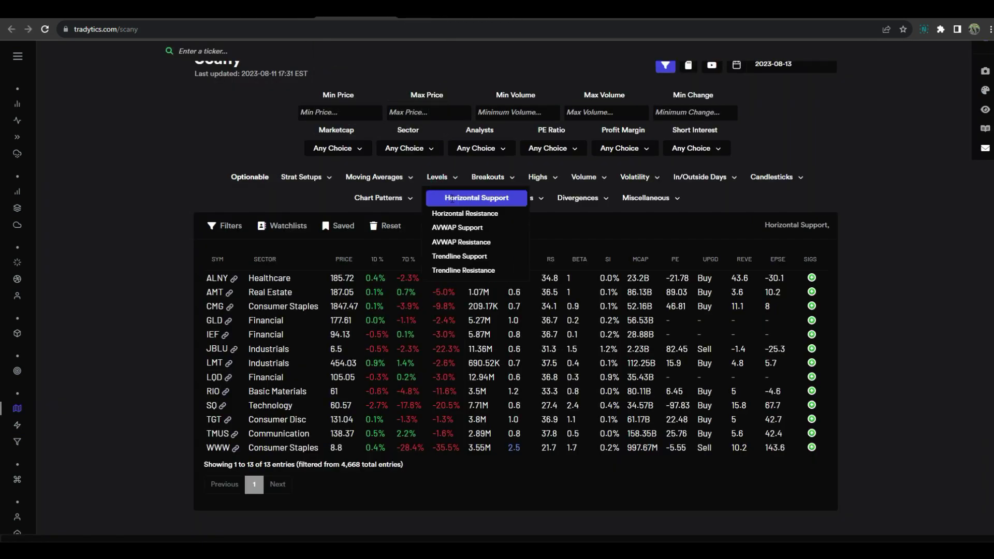
{"action": "left_click", "coordinate": [451, 199]}
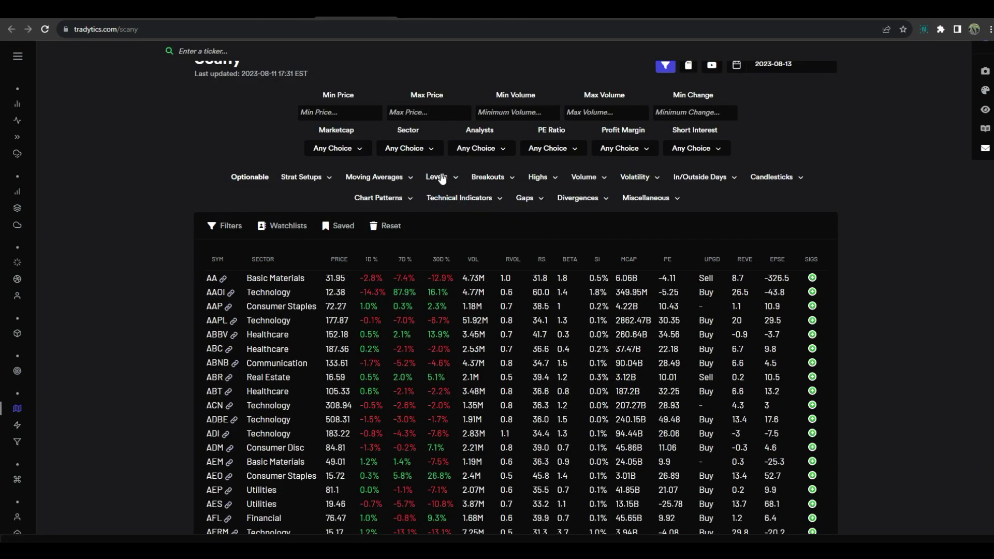
{"action": "left_click", "coordinate": [440, 177]}
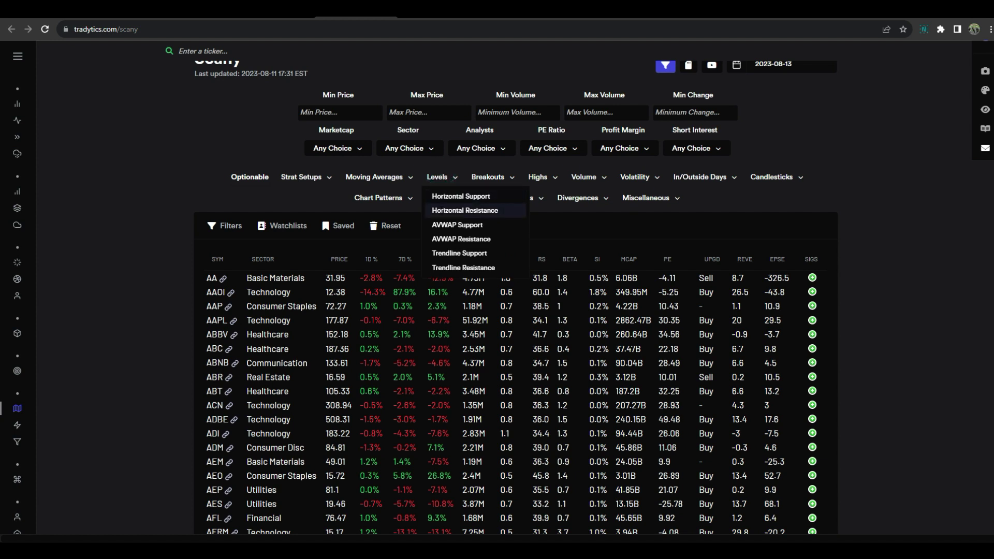
{"action": "left_click", "coordinate": [440, 210]}
{"action": "scroll", "coordinate": [133, 207], "scroll_direction": "down", "scroll_amount": 3}
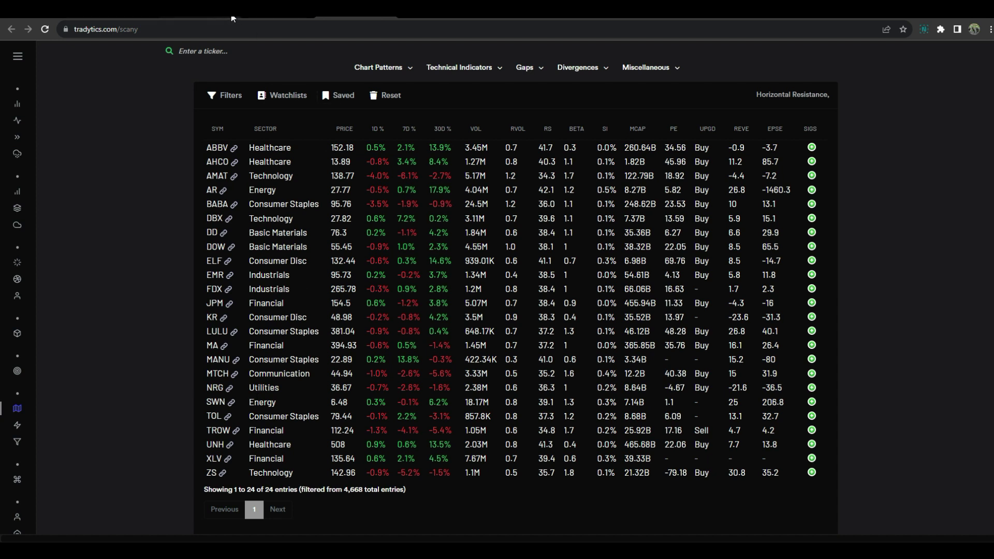
Load JPM on the Tradytics charts page and overlay its Support Resistance levels.
{"action": "left_click", "coordinate": [274, 17]}
{"action": "left_click", "coordinate": [87, 49]}
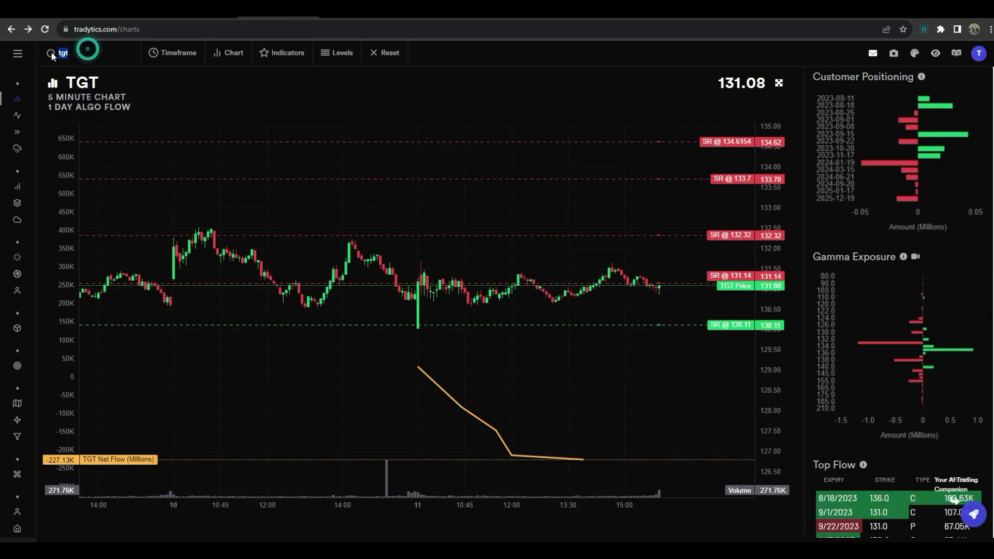
{"action": "key", "text": "Return"}
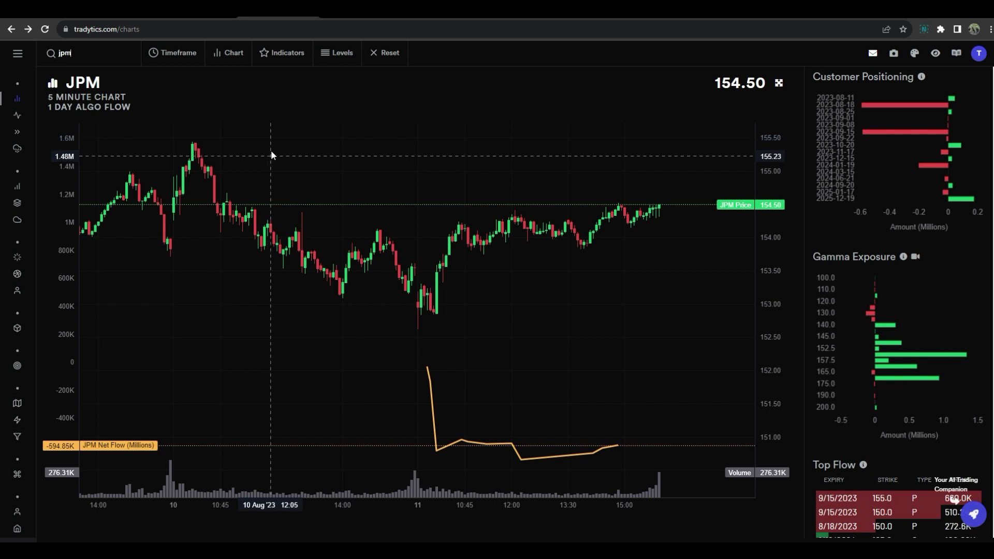
{"action": "left_click_drag", "start_coordinate": [271, 160], "coordinate": [555, 171]}
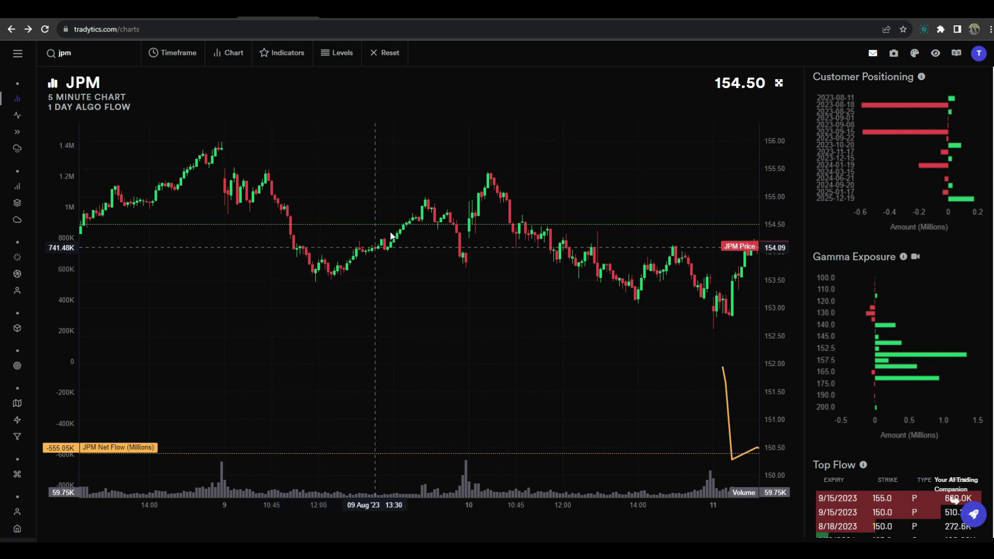
{"action": "left_click_drag", "start_coordinate": [405, 161], "coordinate": [230, 149]}
{"action": "left_click_drag", "start_coordinate": [452, 138], "coordinate": [336, 129]}
{"action": "left_click", "coordinate": [341, 60]}
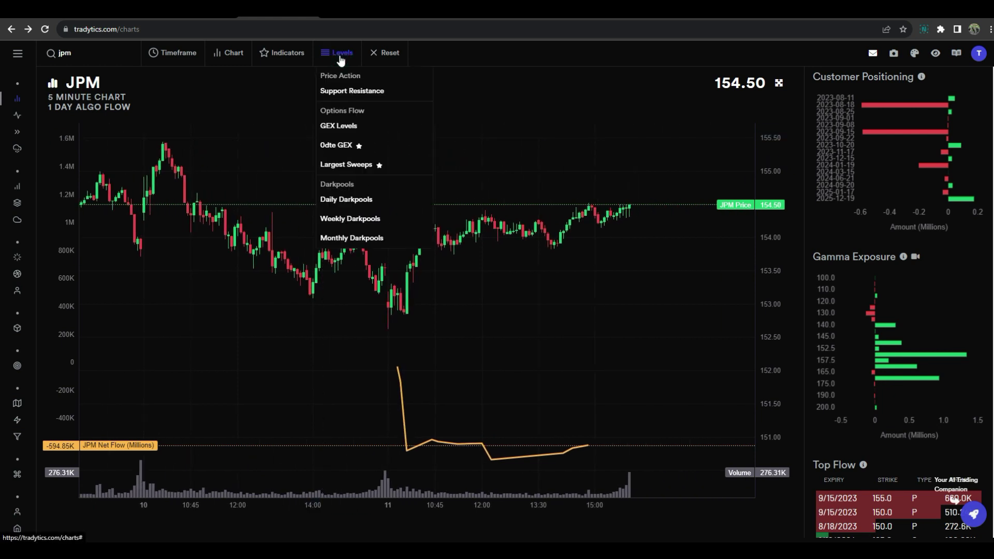
{"action": "left_click", "coordinate": [346, 92]}
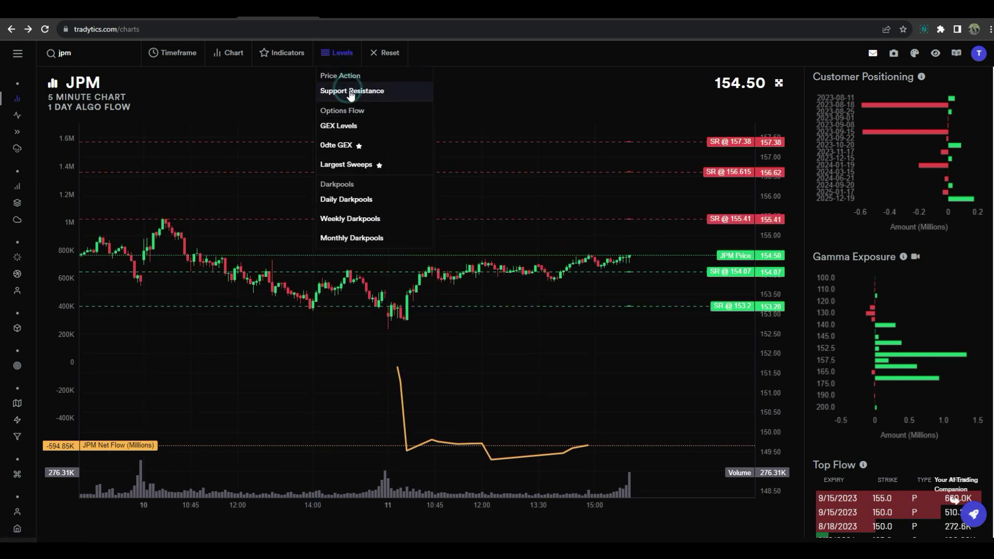
{"action": "left_click", "coordinate": [582, 371]}
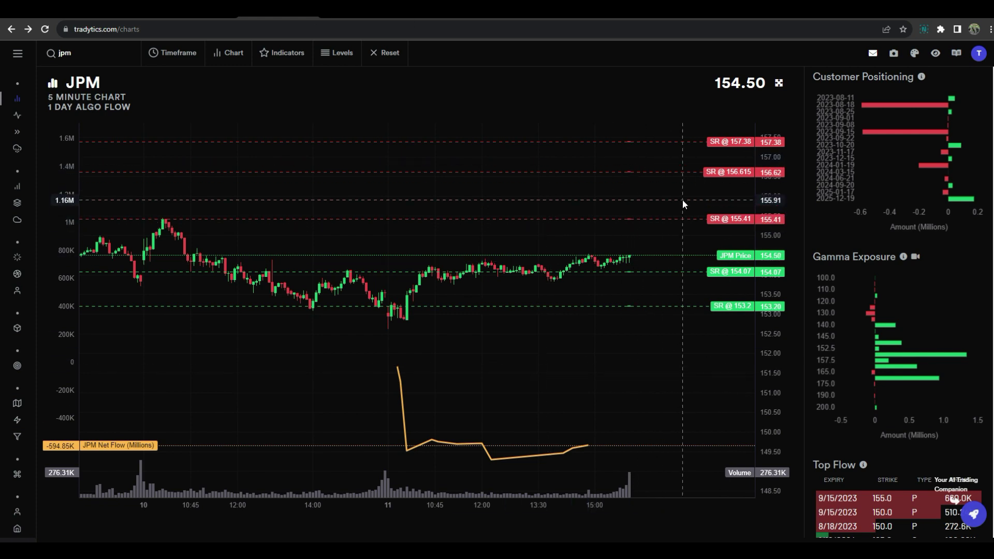
{"action": "mouse_move", "coordinate": [207, 228]}
{"action": "left_mouse_down"}
{"action": "mouse_move", "coordinate": [504, 252]}
{"action": "mouse_move", "coordinate": [203, 235]}
{"action": "left_mouse_up"}
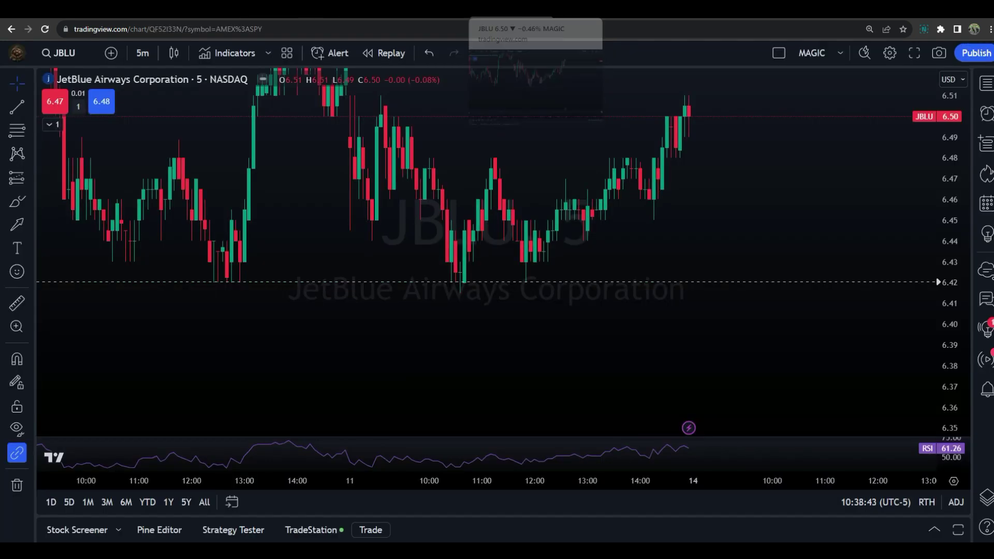
Switch to TradingView, load the JPM chart and draw a horizontal line at 155.17.
{"action": "left_click", "coordinate": [512, 18]}
{"action": "left_click", "coordinate": [74, 51]}
{"action": "type", "text": "JPM"}
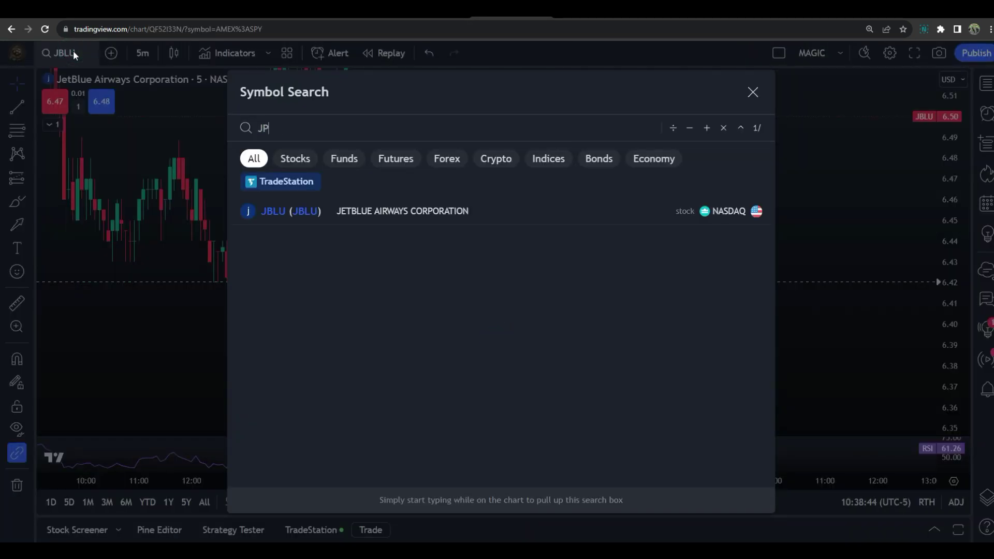
{"action": "key", "text": "Return"}
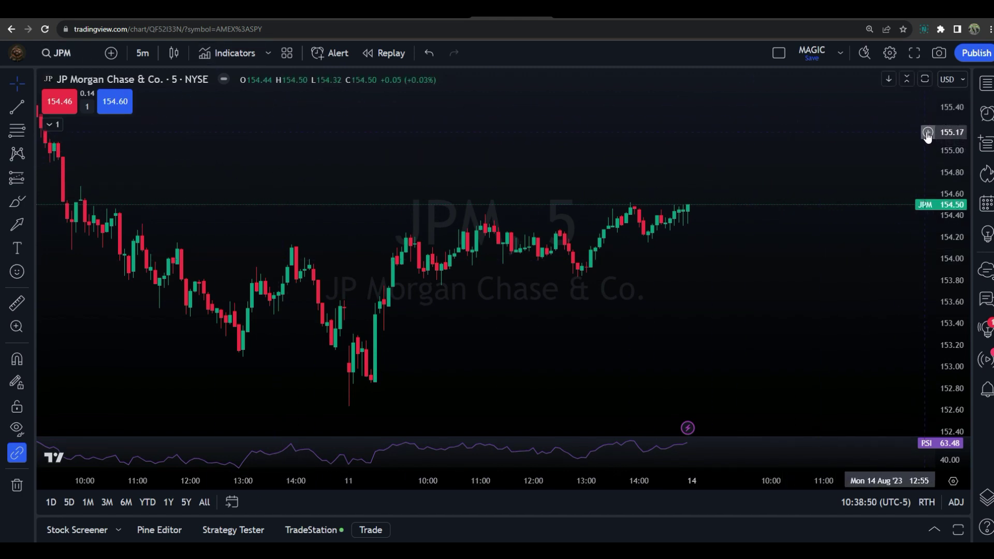
{"action": "left_click", "coordinate": [926, 134]}
{"action": "left_click", "coordinate": [845, 296]}
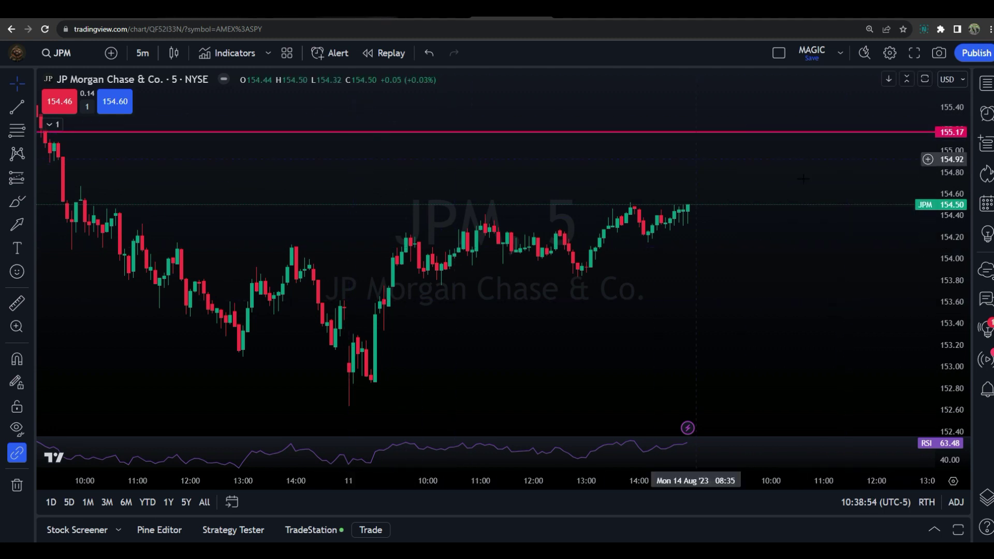
Add a price alert on JPM at 155.18 and delete the horizontal line at 155.17.
{"action": "left_click", "coordinate": [929, 133]}
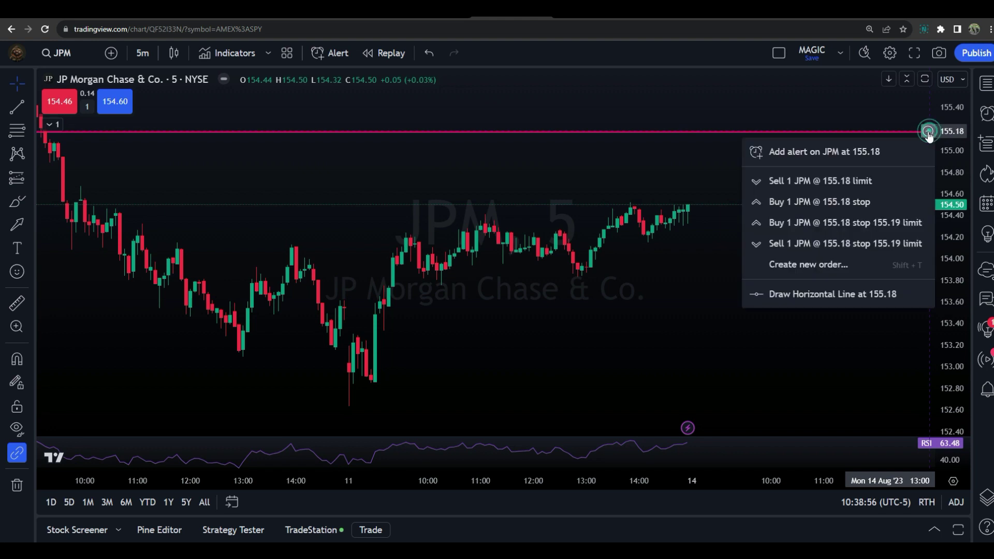
{"action": "left_click", "coordinate": [862, 148]}
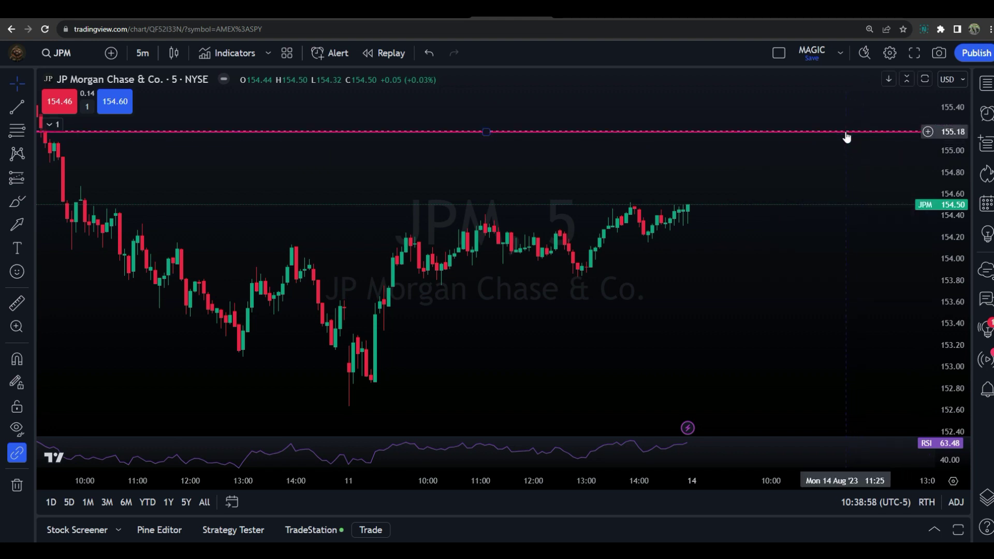
{"action": "left_click", "coordinate": [844, 132]}
{"action": "left_click", "coordinate": [728, 94]}
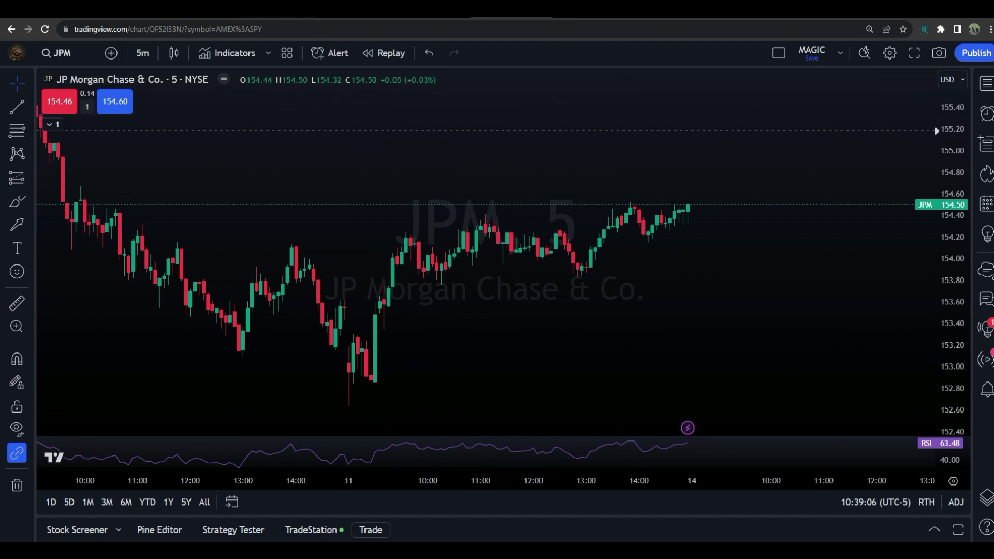
Return to the Tradytics JPM chart and review its options flow, customer positioning, earnings and monthly seasonality.
{"action": "left_click", "coordinate": [290, 10]}
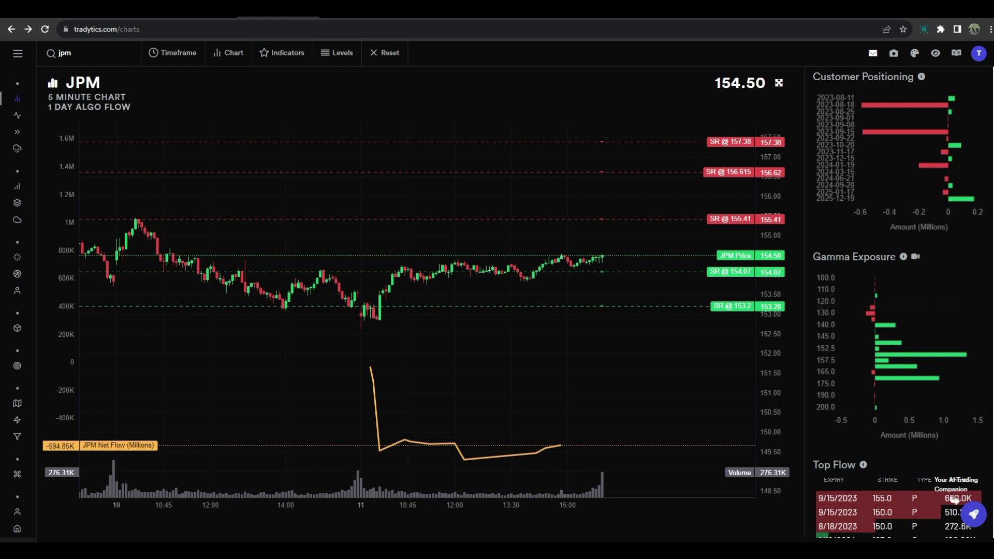
{"action": "scroll", "coordinate": [875, 282], "scroll_direction": "up", "scroll_amount": 3}
{"action": "mouse_move", "coordinate": [911, 281]}
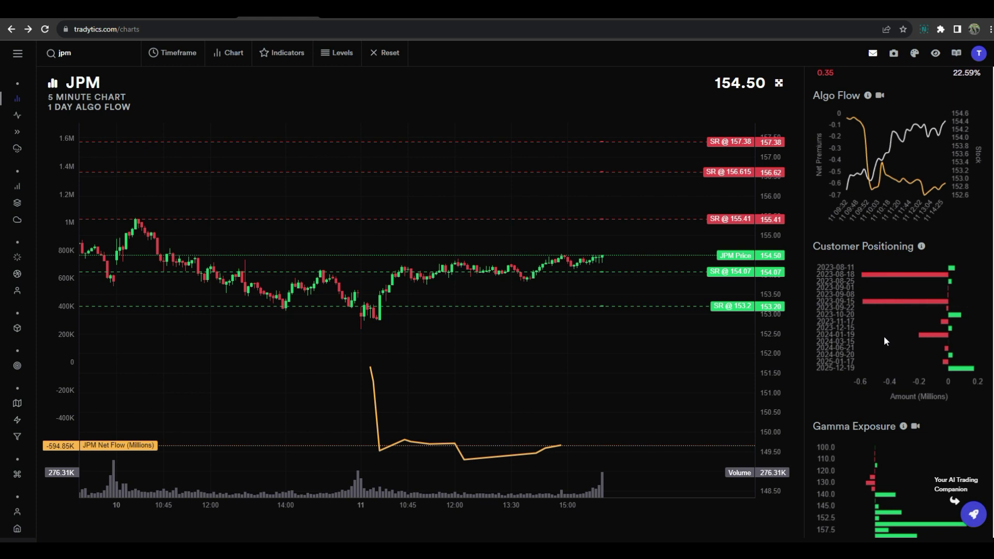
{"action": "scroll", "coordinate": [855, 202], "scroll_direction": "up", "scroll_amount": 3}
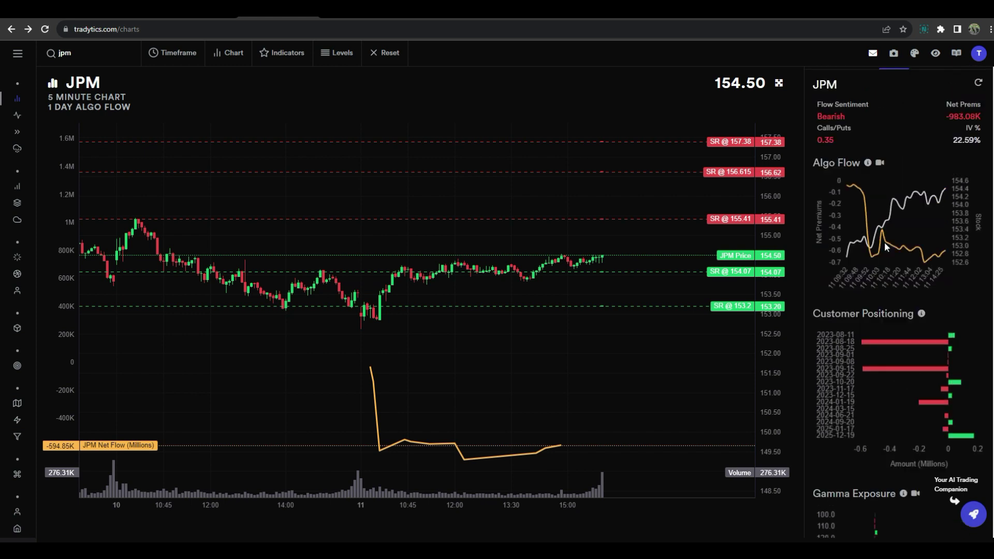
{"action": "left_click", "coordinate": [823, 133]}
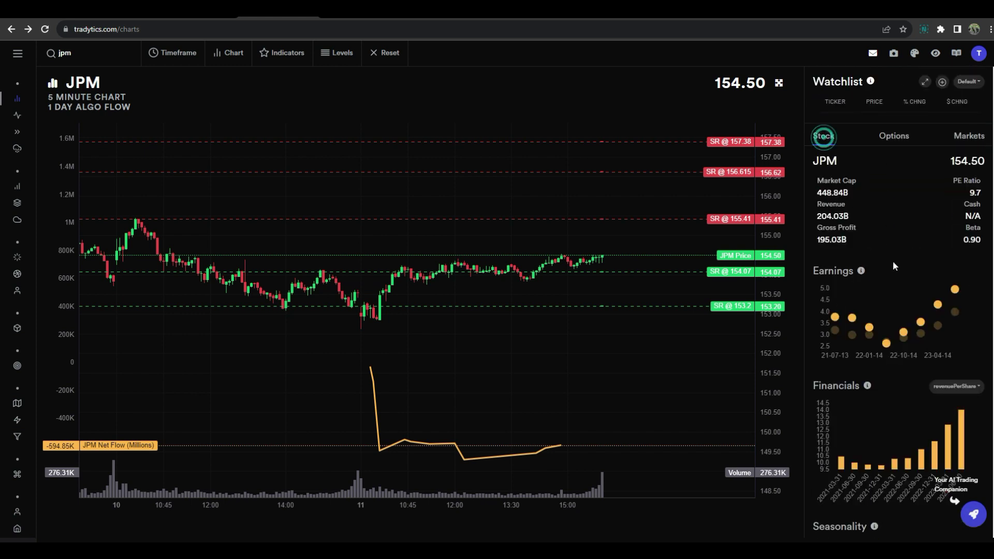
{"action": "scroll", "coordinate": [895, 279], "scroll_direction": "down", "scroll_amount": 5}
{"action": "mouse_move", "coordinate": [887, 346]}
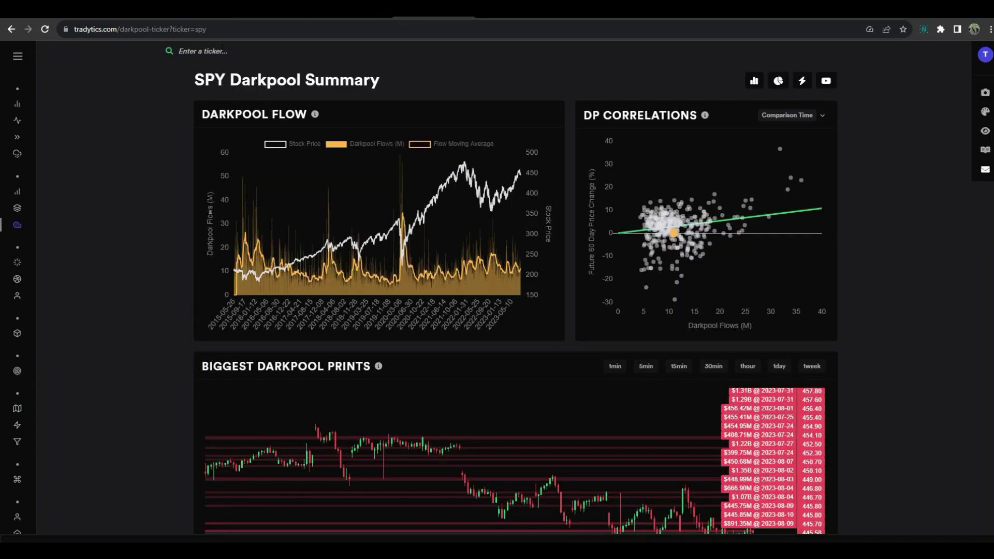
Load the darkpool summary for JPM and examine its darkpool levels and sentiment.
{"action": "left_click", "coordinate": [223, 49]}
{"action": "type", "text": "jpm"}
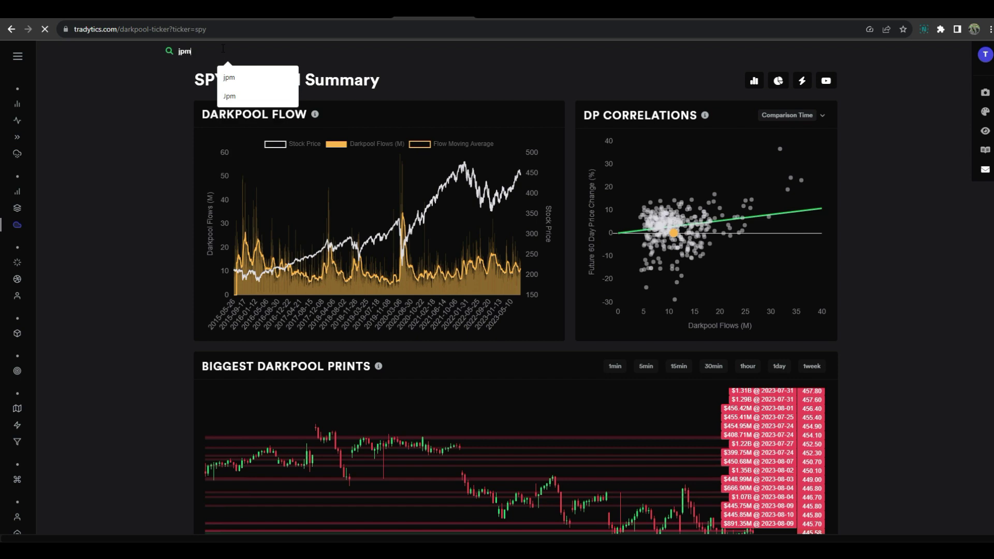
{"action": "key", "text": "Return"}
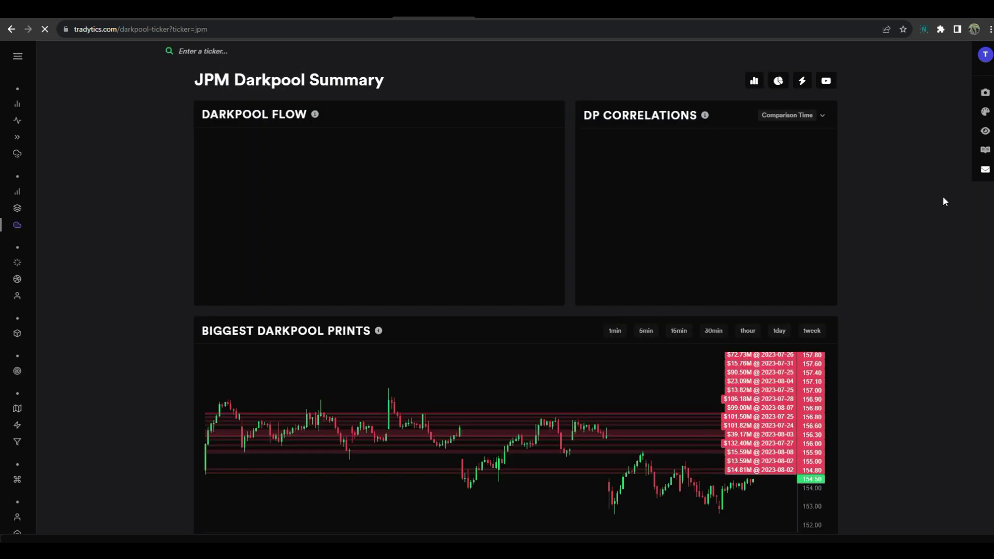
{"action": "scroll", "coordinate": [896, 138], "scroll_direction": "down", "scroll_amount": 10}
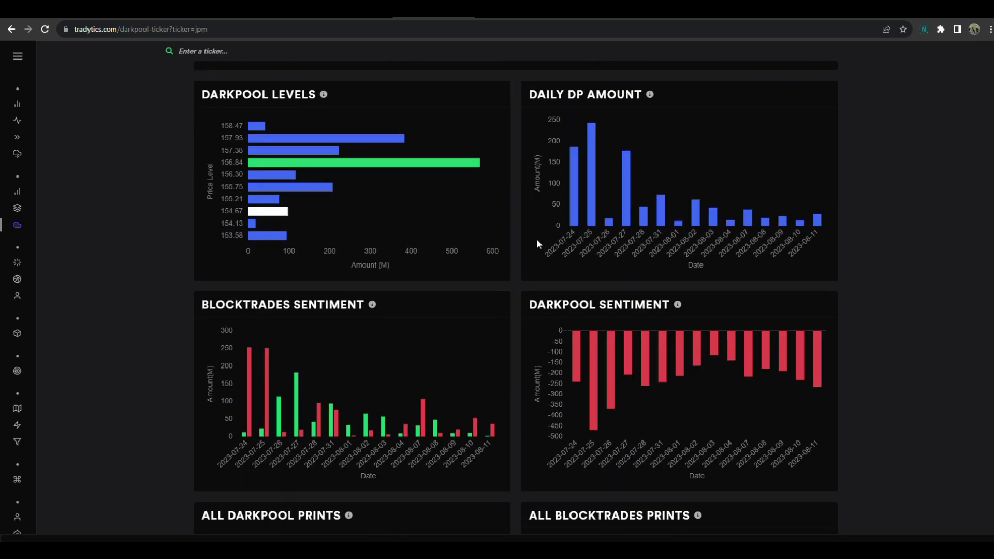
{"action": "mouse_move", "coordinate": [301, 164]}
Switch to TradingView and move the JPM price alert up to about 156.00.
{"action": "left_click", "coordinate": [511, 13]}
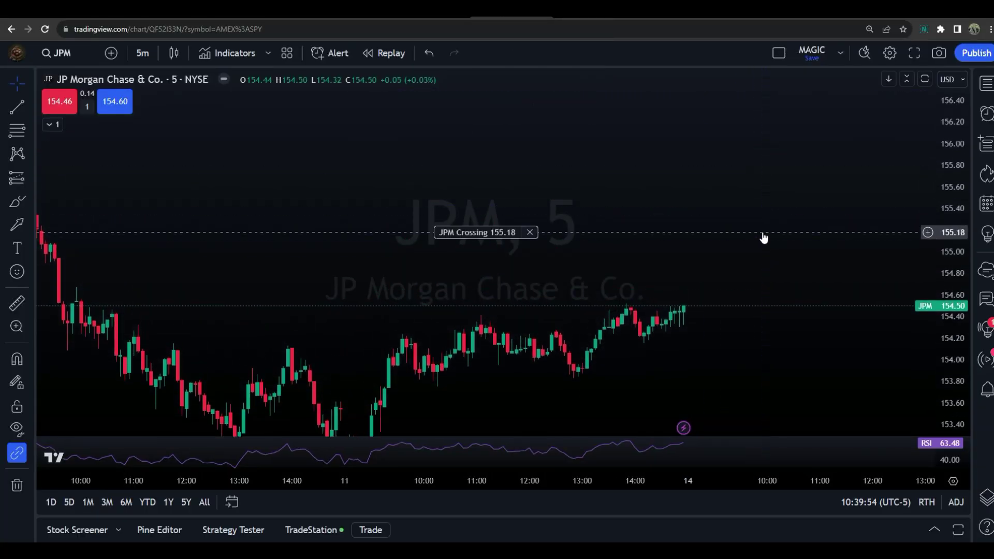
{"action": "left_click_drag", "start_coordinate": [763, 233], "coordinate": [761, 142]}
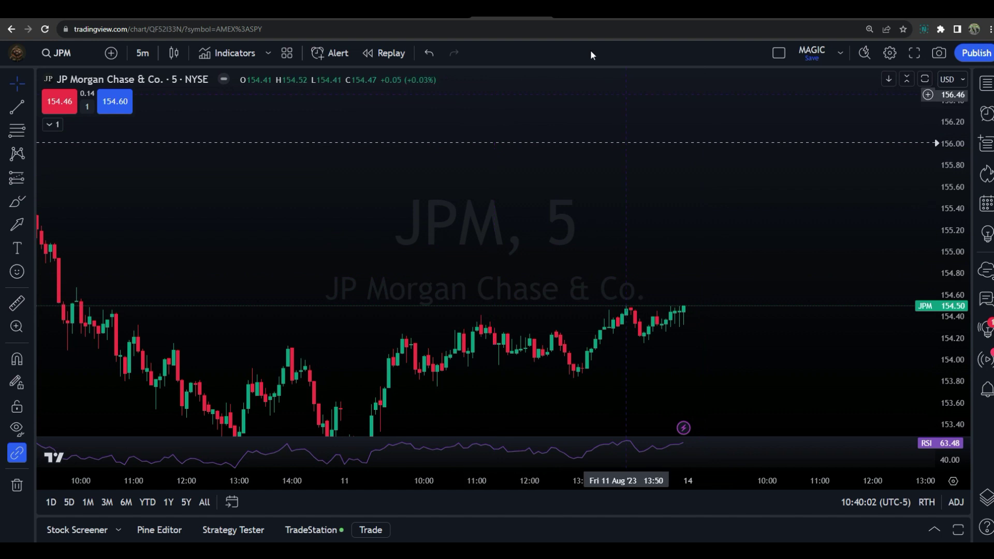
{"action": "left_click_drag", "start_coordinate": [435, 270], "coordinate": [527, 116]}
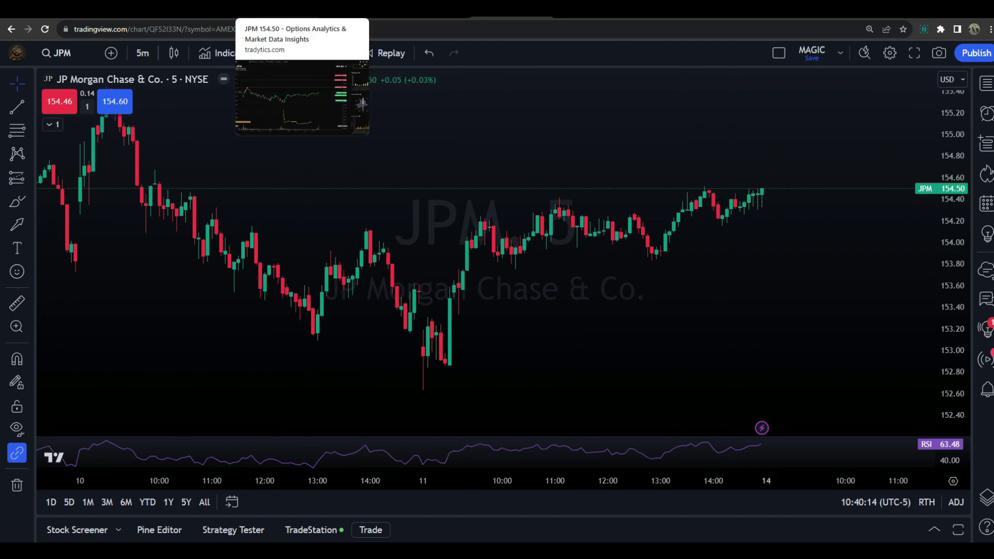
Load MA on the Tradytics charts page and overlay its Support Resistance levels.
{"action": "left_click", "coordinate": [272, 17]}
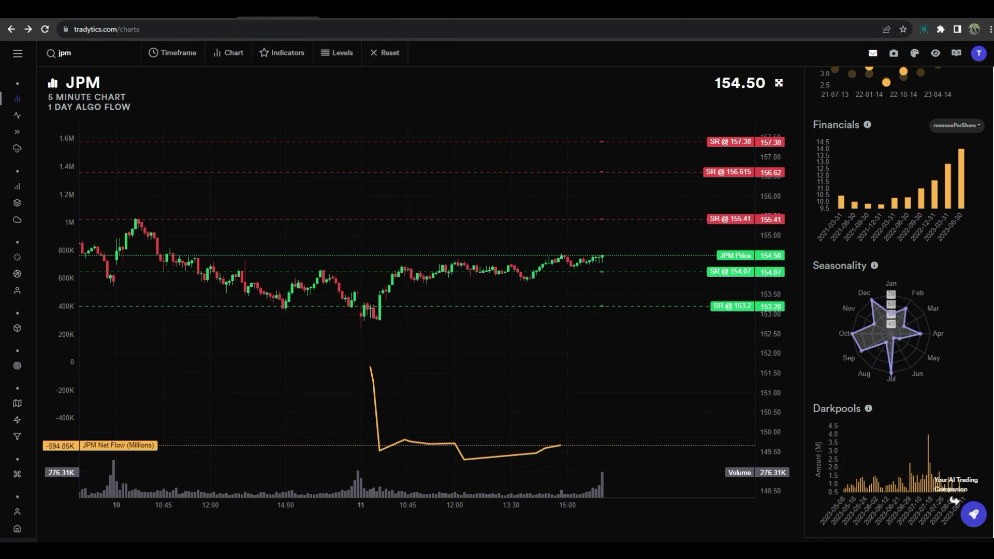
{"action": "type", "text": "ma"}
{"action": "key", "text": "Return"}
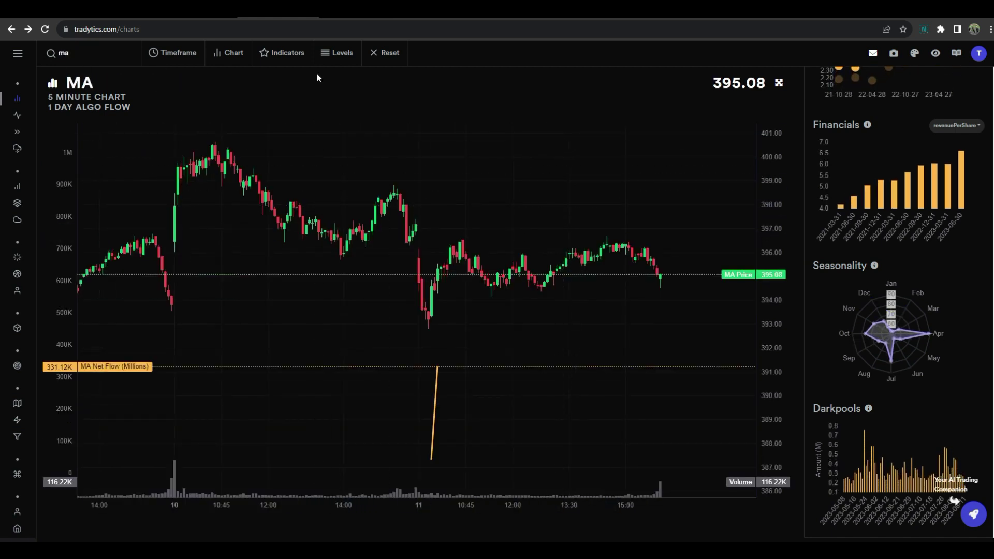
{"action": "left_click", "coordinate": [333, 55]}
{"action": "left_click", "coordinate": [345, 91]}
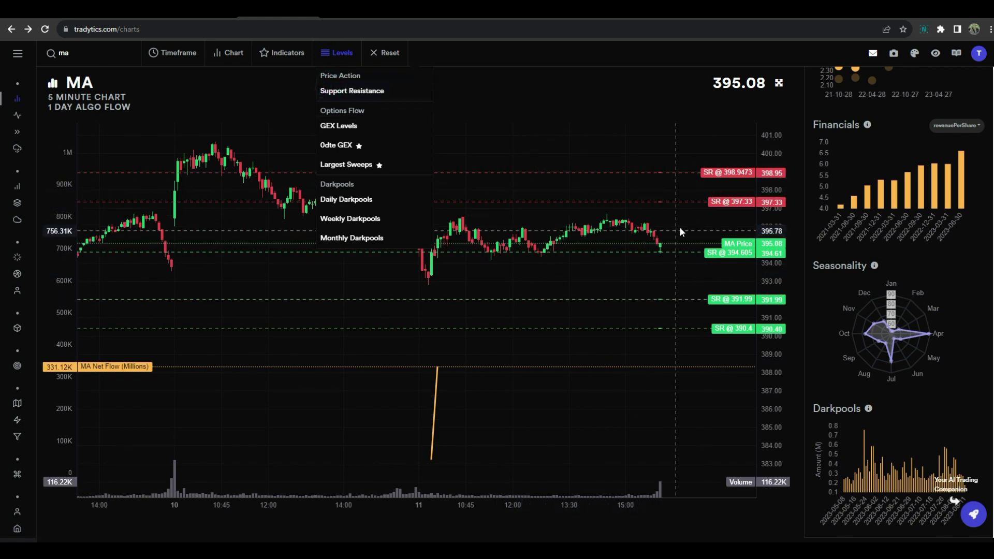
{"action": "left_click", "coordinate": [580, 126]}
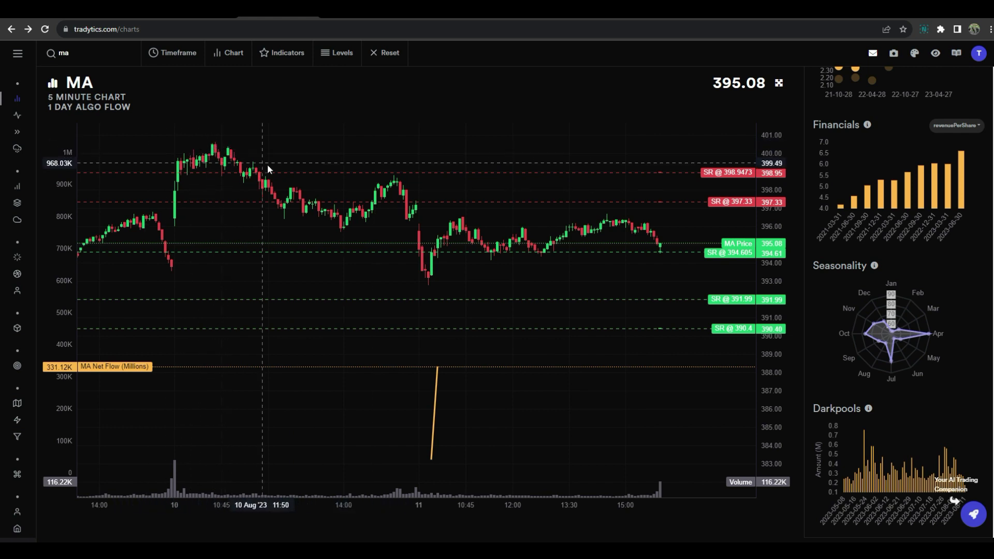
Examine MA's monthly seasonality, options flow sentiment, customer positioning by expiry and gamma exposure by strike.
{"action": "mouse_move", "coordinate": [884, 344]}
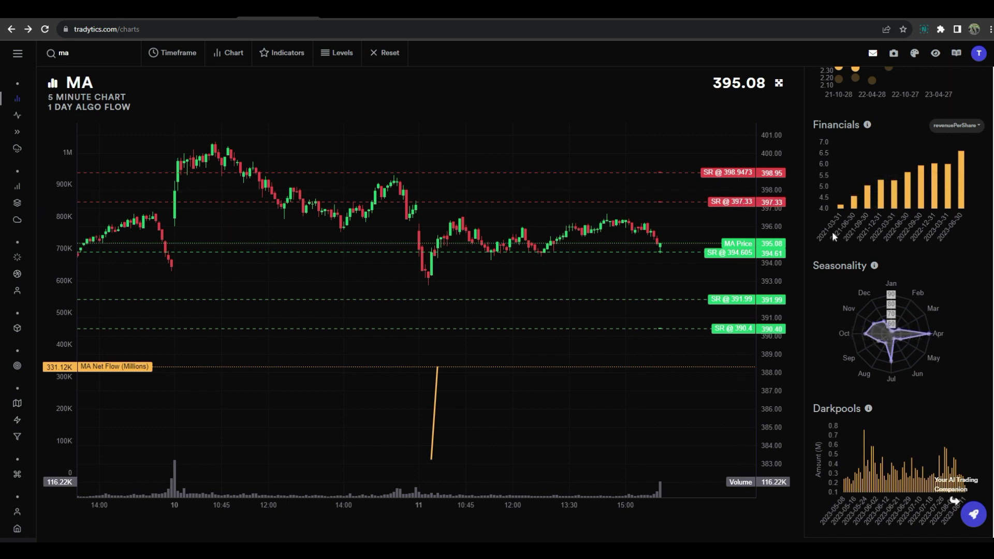
{"action": "scroll", "coordinate": [852, 278], "scroll_direction": "up", "scroll_amount": 3}
{"action": "scroll", "coordinate": [852, 278], "scroll_direction": "up", "scroll_amount": 1}
{"action": "left_click", "coordinate": [893, 134]}
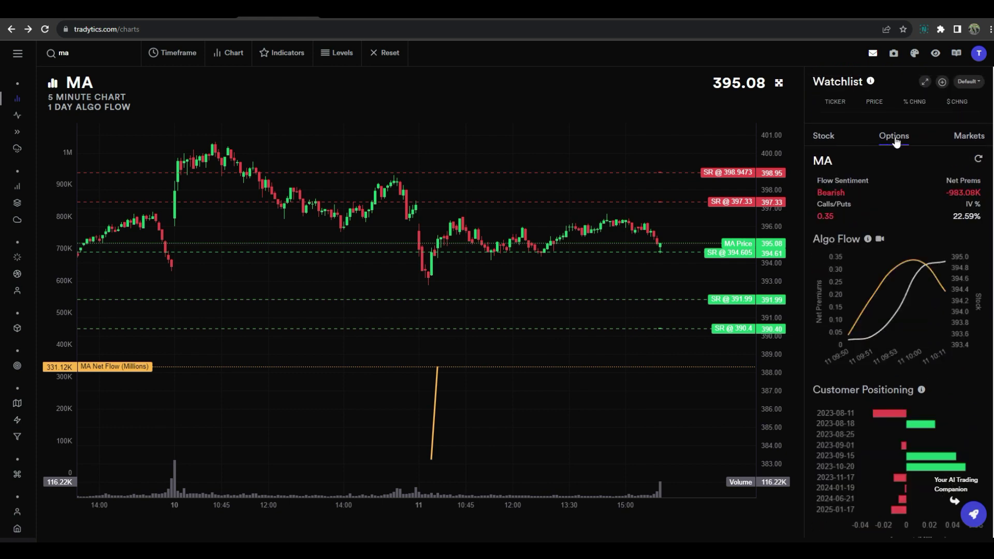
{"action": "scroll", "coordinate": [838, 246], "scroll_direction": "down", "scroll_amount": 1}
{"action": "scroll", "coordinate": [838, 249], "scroll_direction": "down", "scroll_amount": 3}
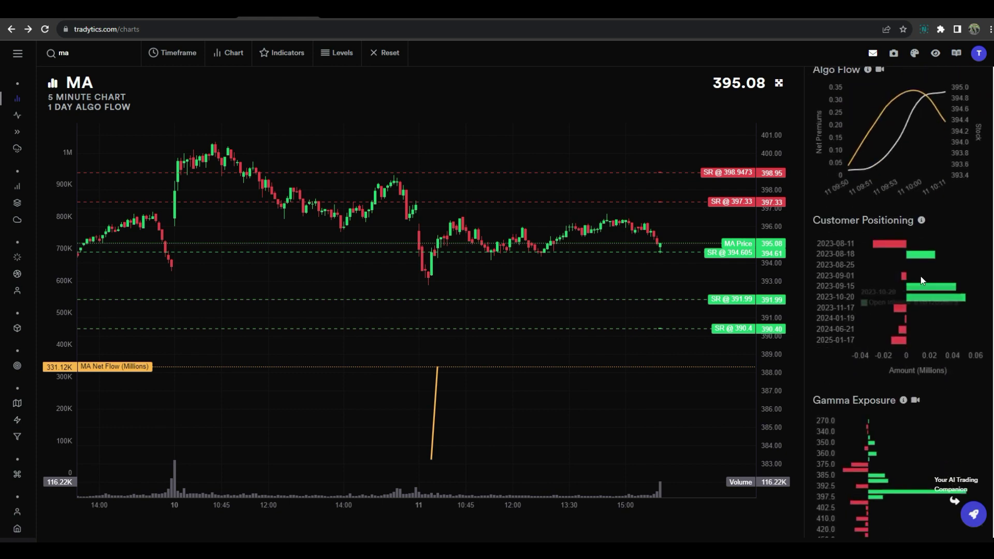
{"action": "mouse_move", "coordinate": [923, 260]}
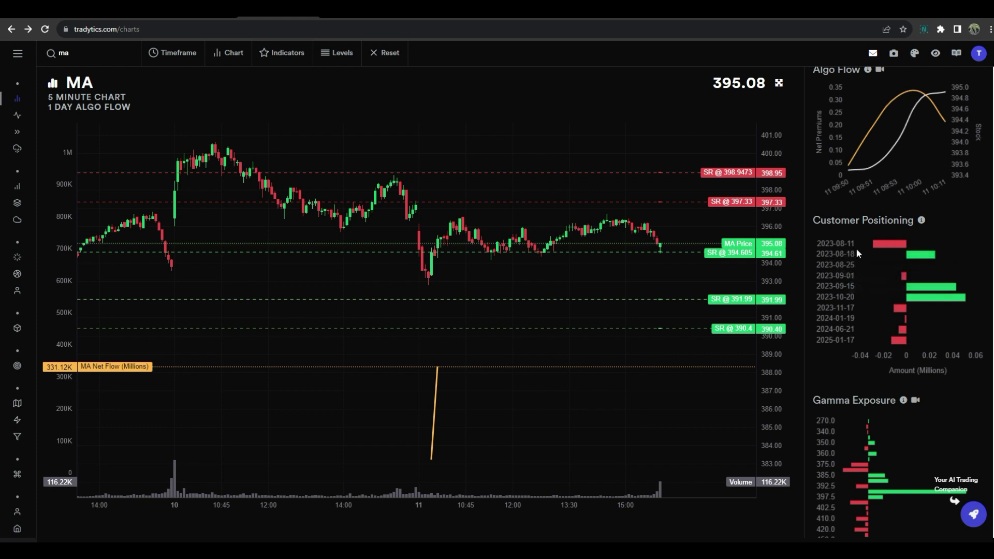
{"action": "scroll", "coordinate": [868, 269], "scroll_direction": "down", "scroll_amount": 2}
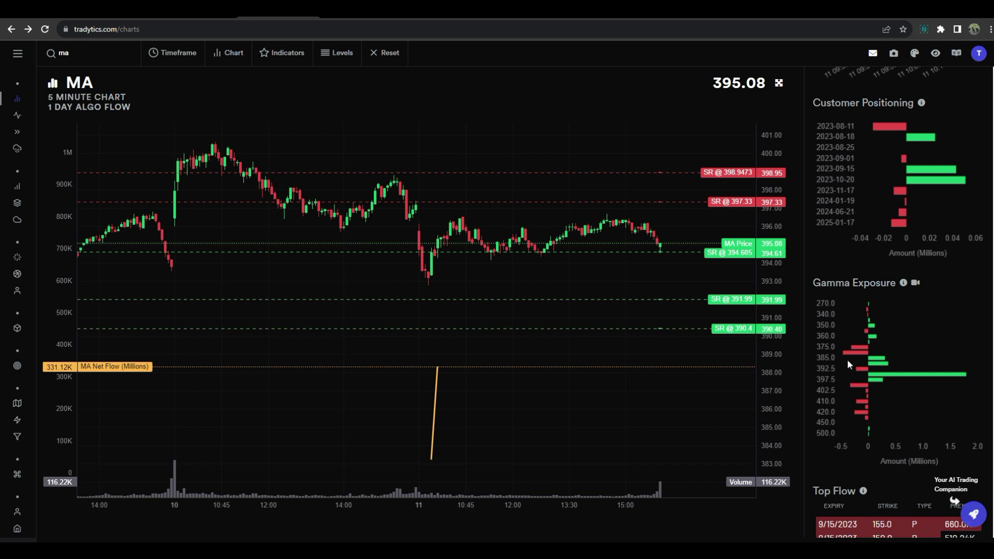
{"action": "mouse_move", "coordinate": [851, 355]}
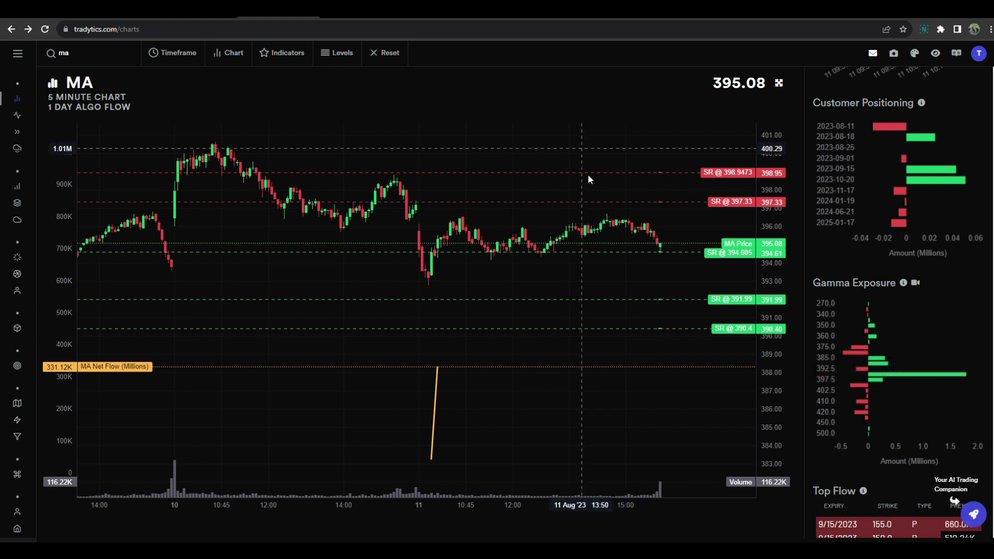
Plot the Customer Calls indicator on the MA chart, and follow it with the Customer Puts indicator.
{"action": "left_click", "coordinate": [334, 52]}
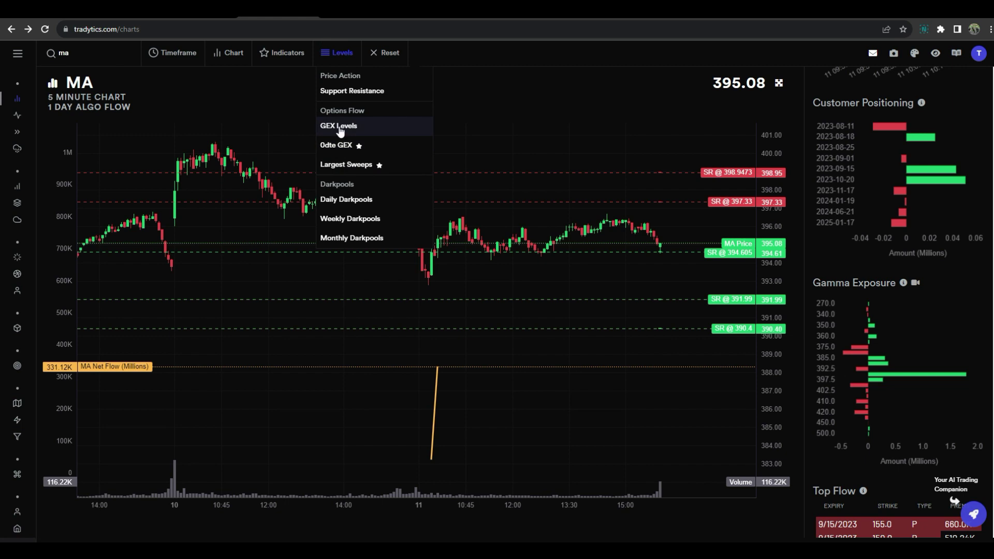
{"action": "left_click", "coordinate": [284, 54]}
{"action": "left_click", "coordinate": [284, 132]}
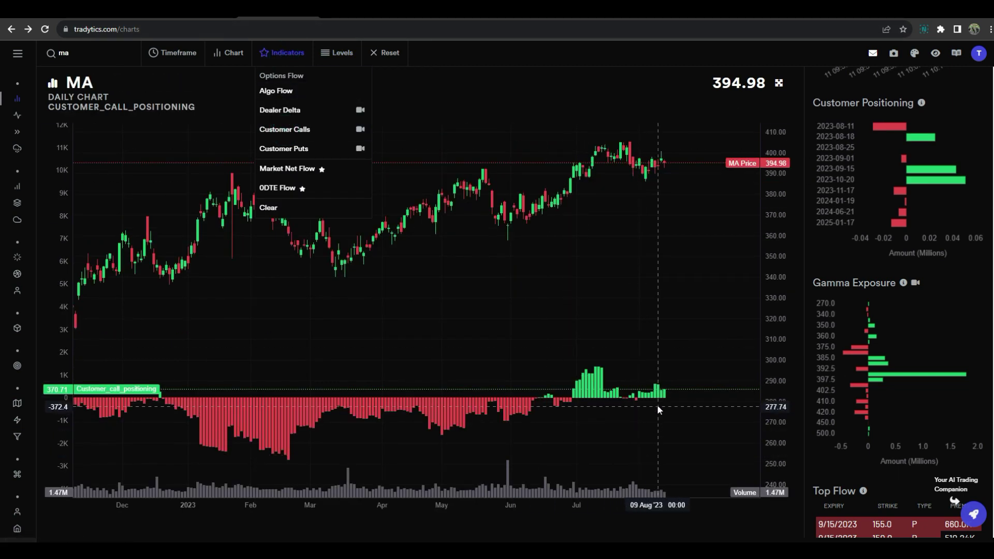
{"action": "left_click", "coordinate": [282, 148]}
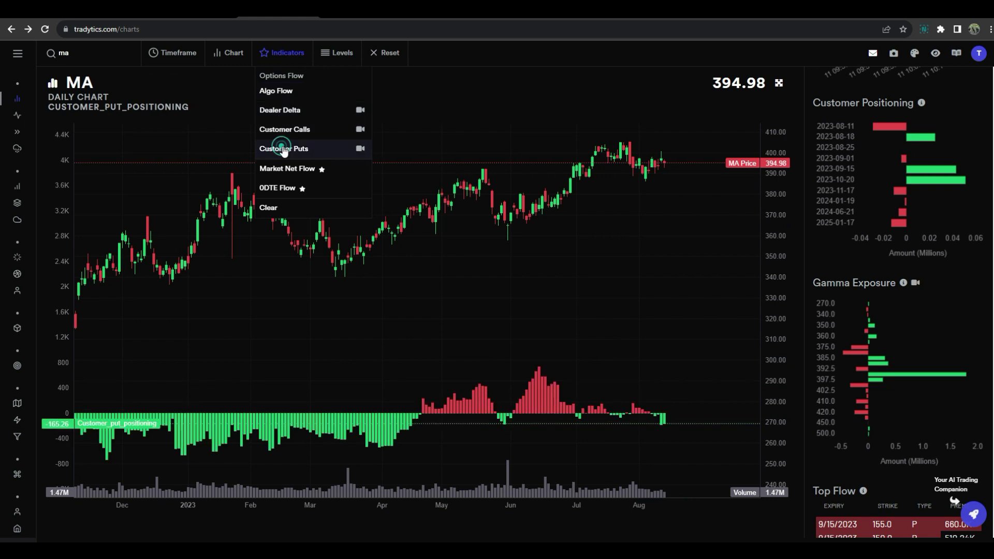
{"action": "left_click", "coordinate": [492, 106]}
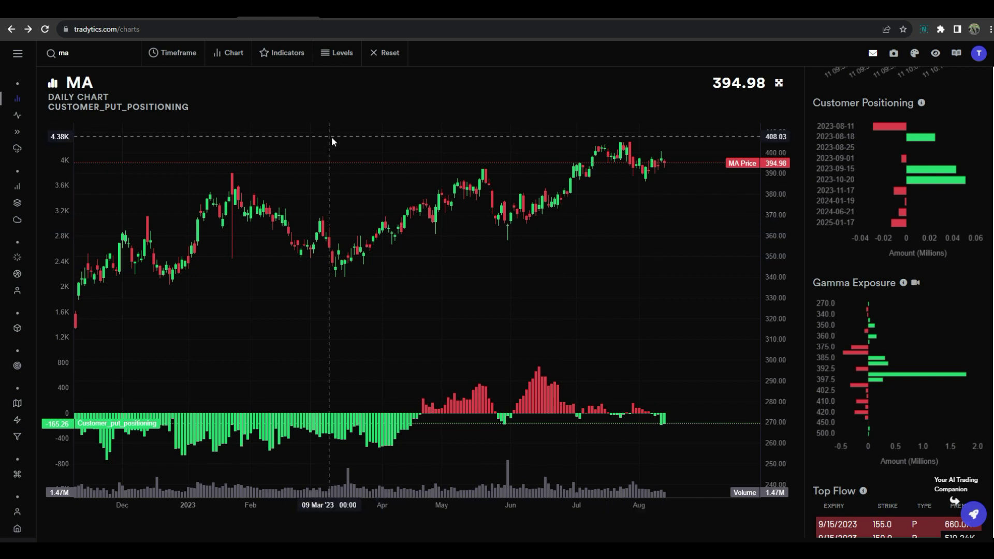
Go back to the Scany results and look through the Horizontal Resistance matches for another ticker.
{"action": "left_click", "coordinate": [359, 17]}
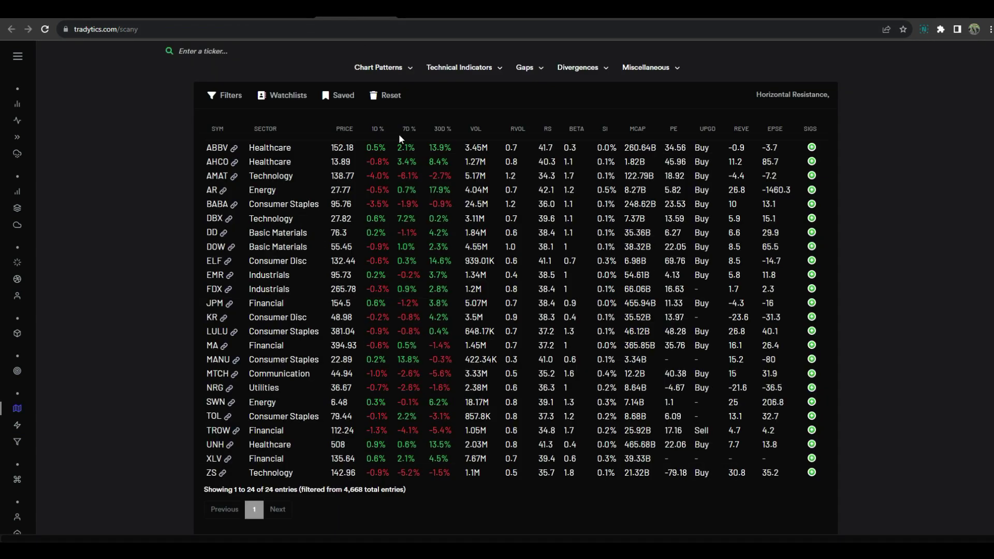
{"action": "scroll", "coordinate": [436, 201], "scroll_direction": "up", "scroll_amount": 3}
{"action": "left_click", "coordinate": [436, 199]}
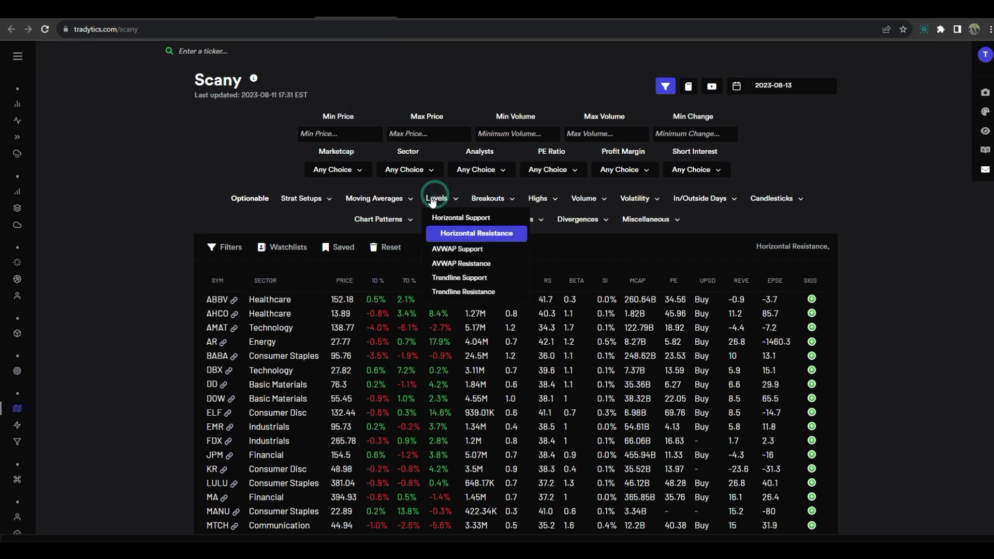
{"action": "left_click", "coordinate": [133, 194]}
{"action": "scroll", "coordinate": [129, 189], "scroll_direction": "down", "scroll_amount": 3}
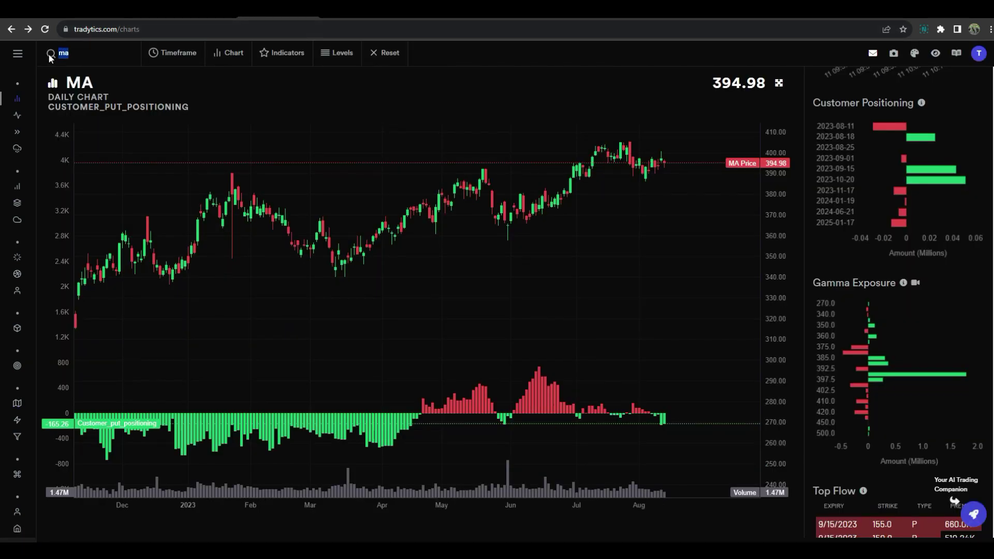
Load ZS on the Tradytics charts page and overlay Support Resistance levels on its daily chart.
{"action": "key", "text": "Return"}
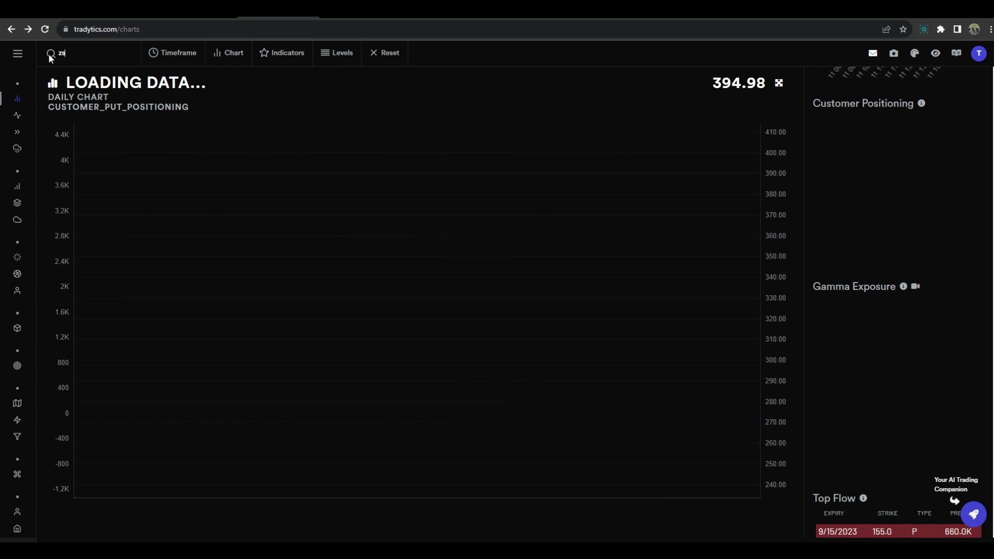
{"action": "left_click", "coordinate": [327, 54]}
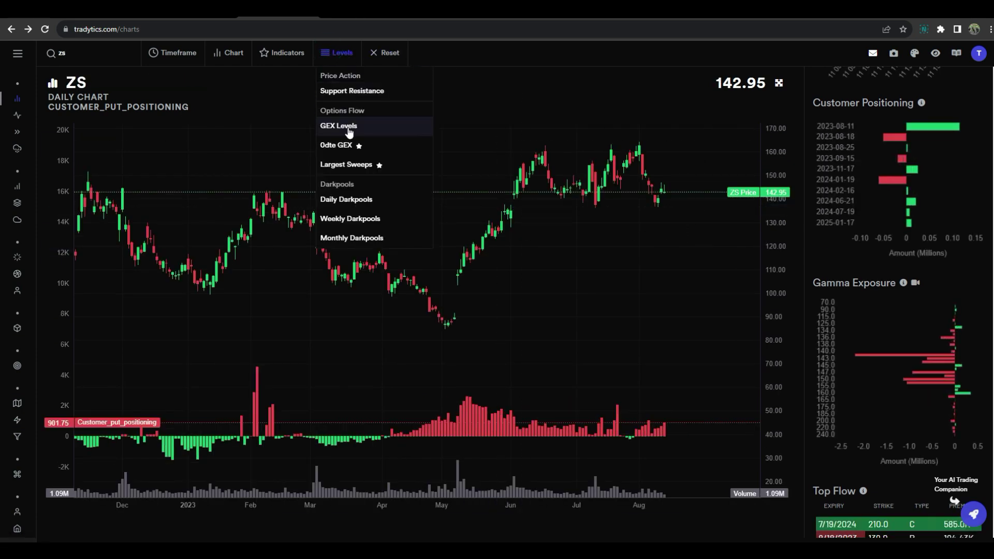
{"action": "left_click", "coordinate": [351, 90]}
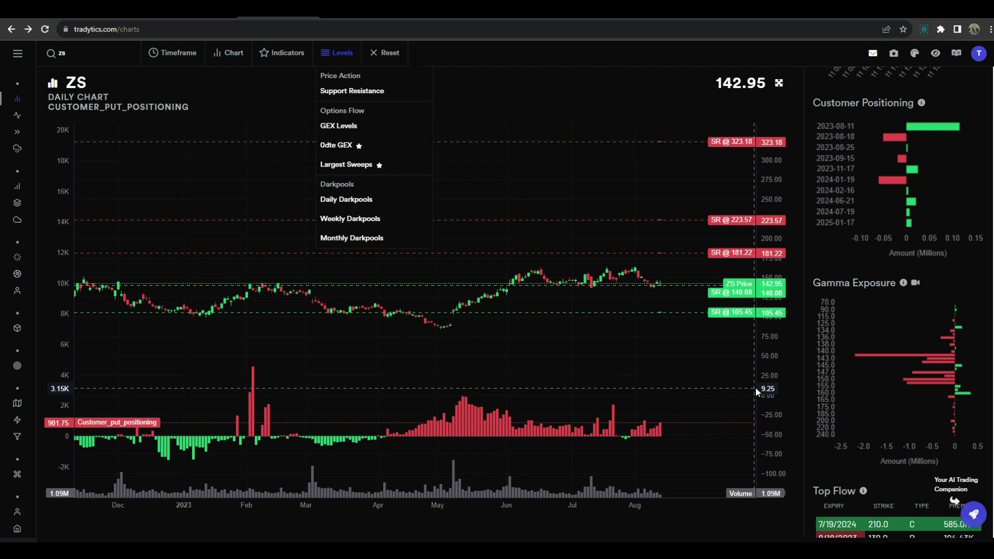
Set the ZS chart to the 5 Minute timeframe and overlay its Support Resistance levels.
{"action": "left_click", "coordinate": [175, 60]}
{"action": "left_click", "coordinate": [161, 123]}
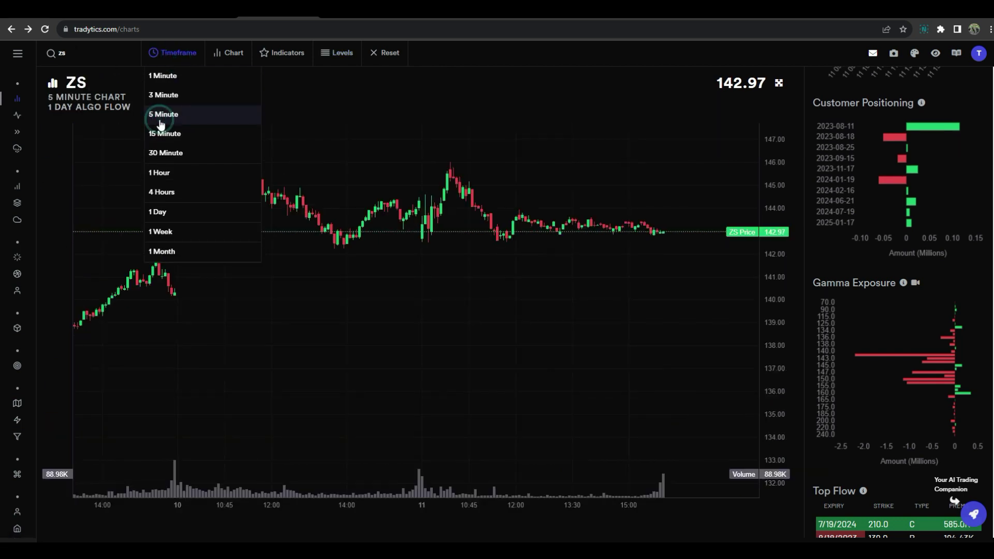
{"action": "left_click", "coordinate": [337, 52]}
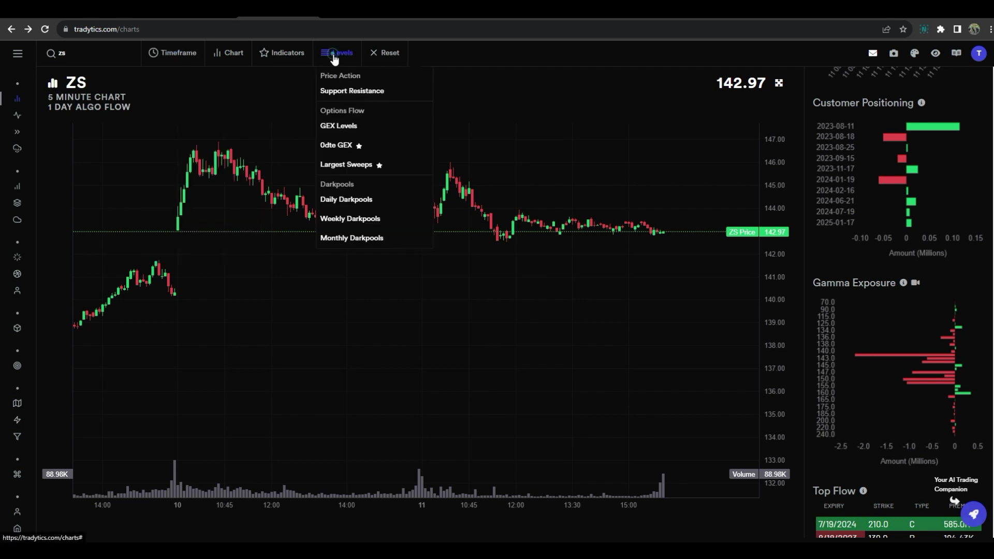
{"action": "left_click", "coordinate": [344, 90]}
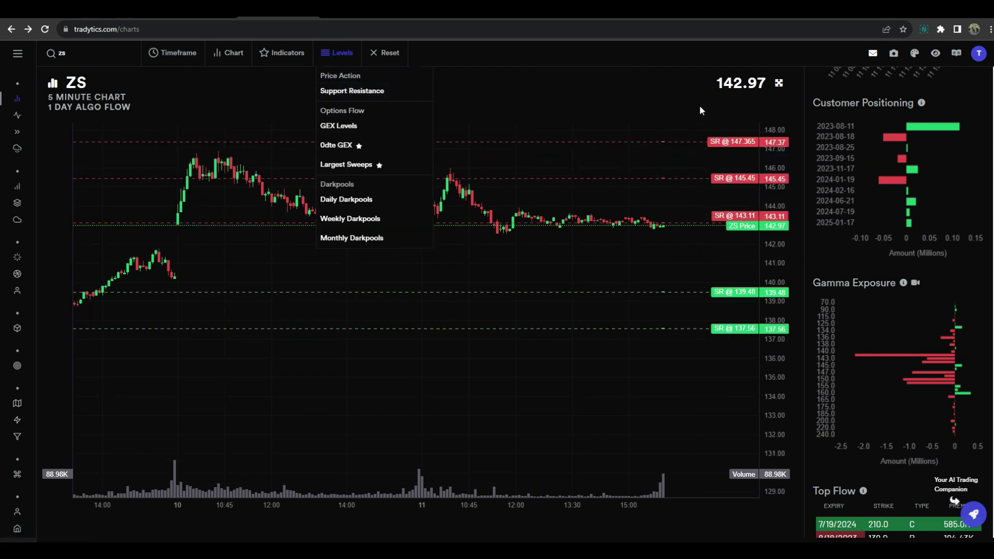
{"action": "left_click", "coordinate": [503, 150]}
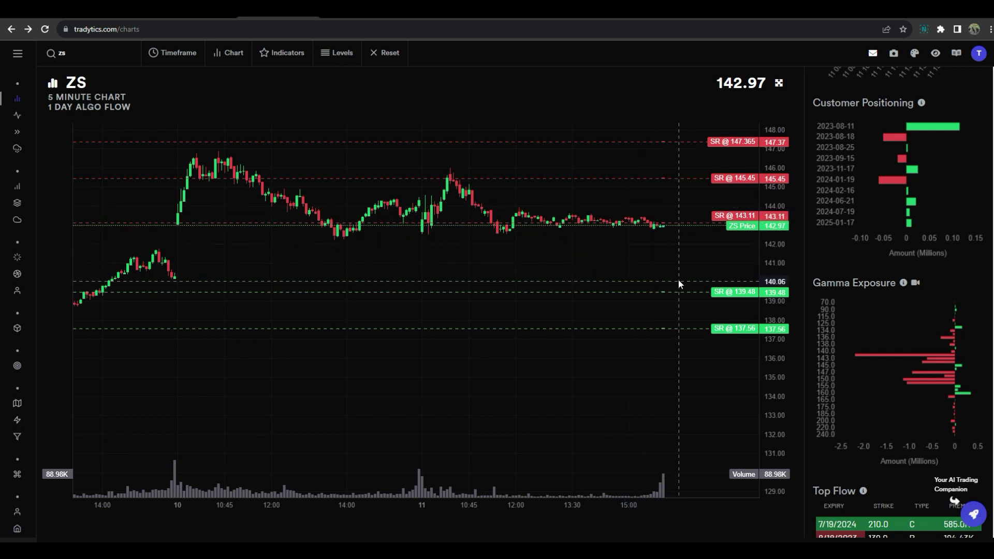
Examine ZS's gamma exposure by strike and its customer positioning for the 2023-08-18 expiry.
{"action": "mouse_move", "coordinate": [872, 357]}
{"action": "scroll", "coordinate": [956, 283], "scroll_direction": "up", "scroll_amount": 2}
{"action": "mouse_move", "coordinate": [896, 240]}
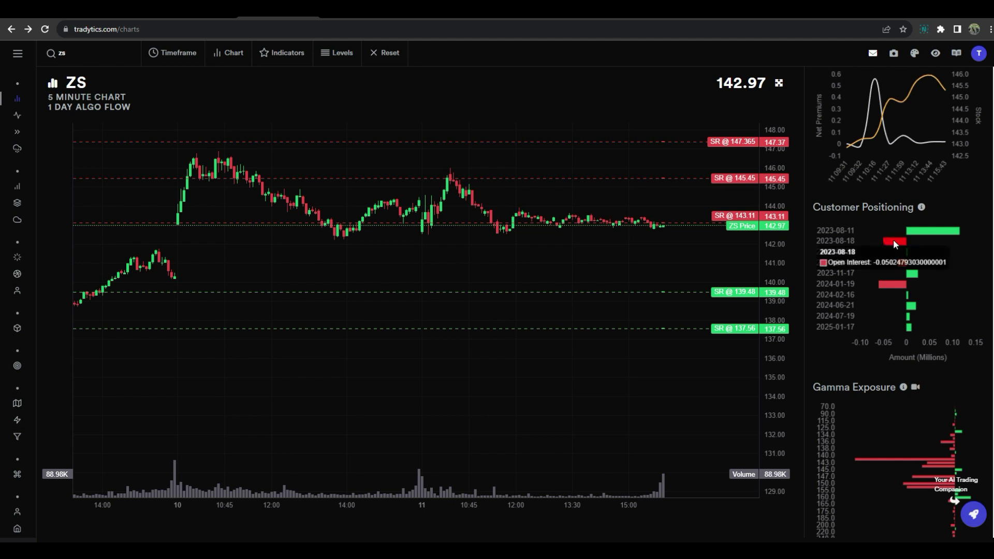
Plot the Customer Calls indicator on the ZS chart, and follow it with the Customer Puts indicator.
{"action": "left_click", "coordinate": [335, 53]}
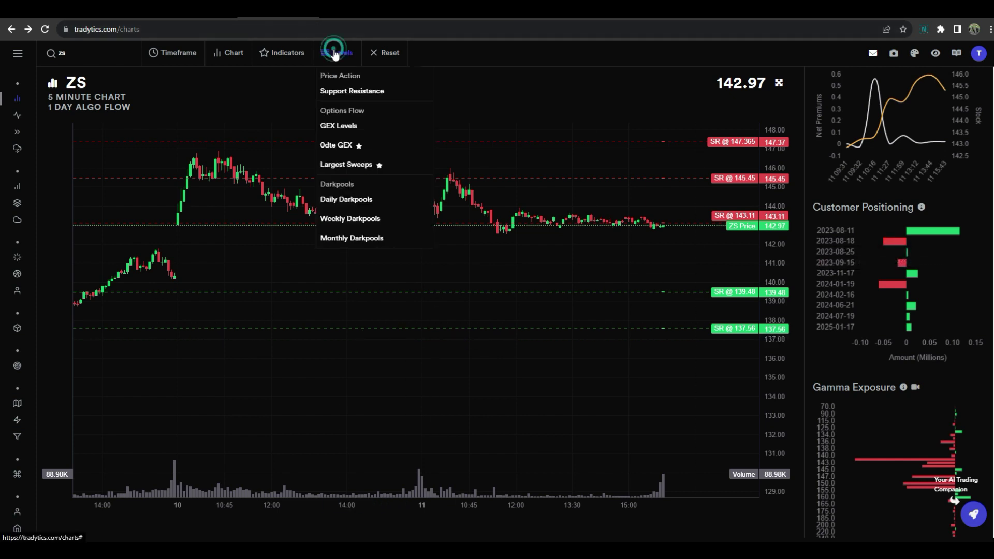
{"action": "left_click", "coordinate": [283, 52]}
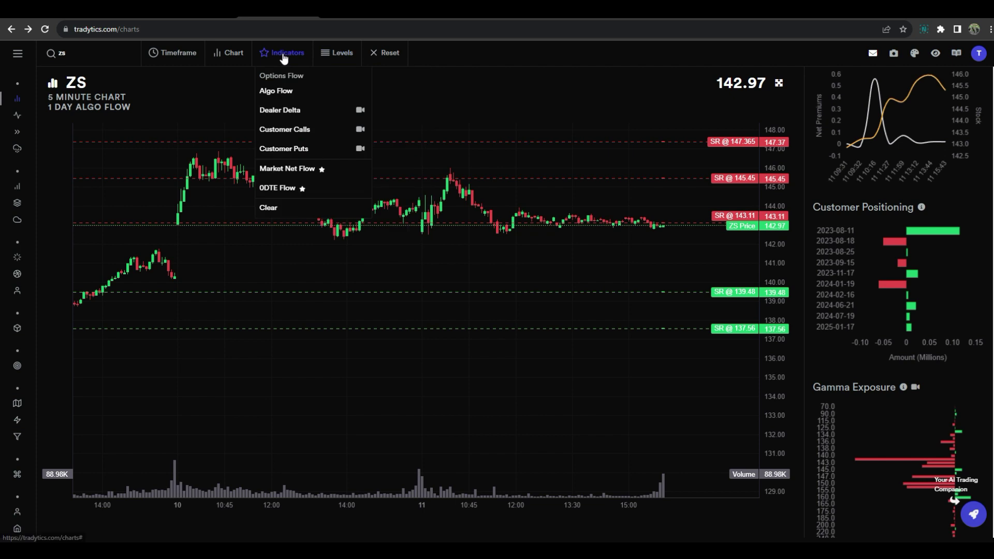
{"action": "left_click", "coordinate": [284, 131]}
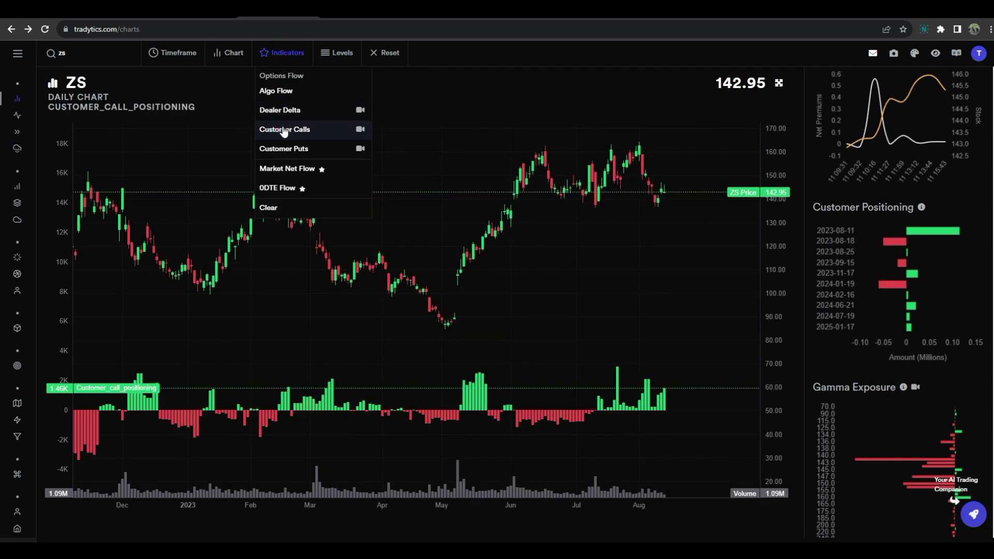
{"action": "left_click", "coordinate": [284, 150]}
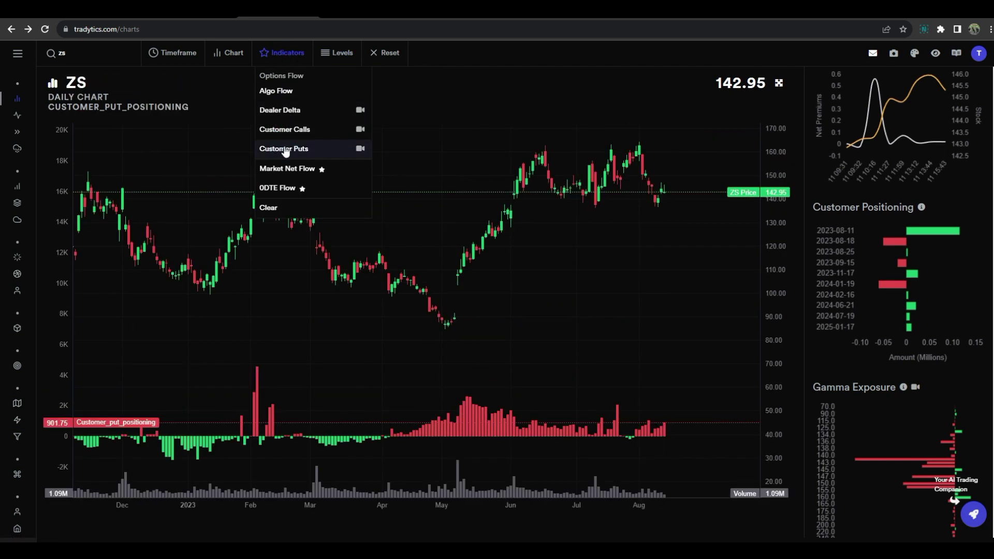
{"action": "left_click", "coordinate": [454, 101]}
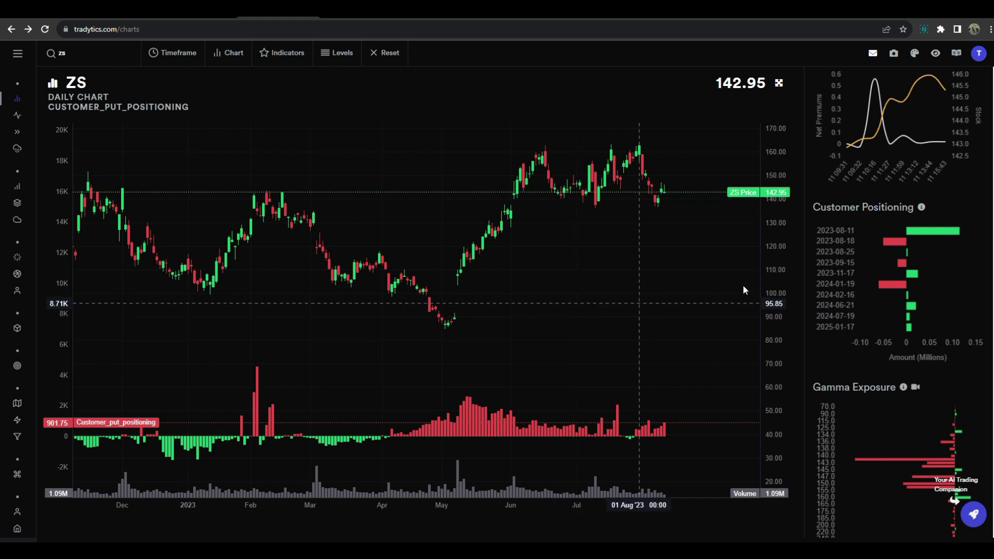
Show the stock data for ZS and examine its August win percentage in the seasonality chart.
{"action": "scroll", "coordinate": [865, 281], "scroll_direction": "up", "scroll_amount": 4}
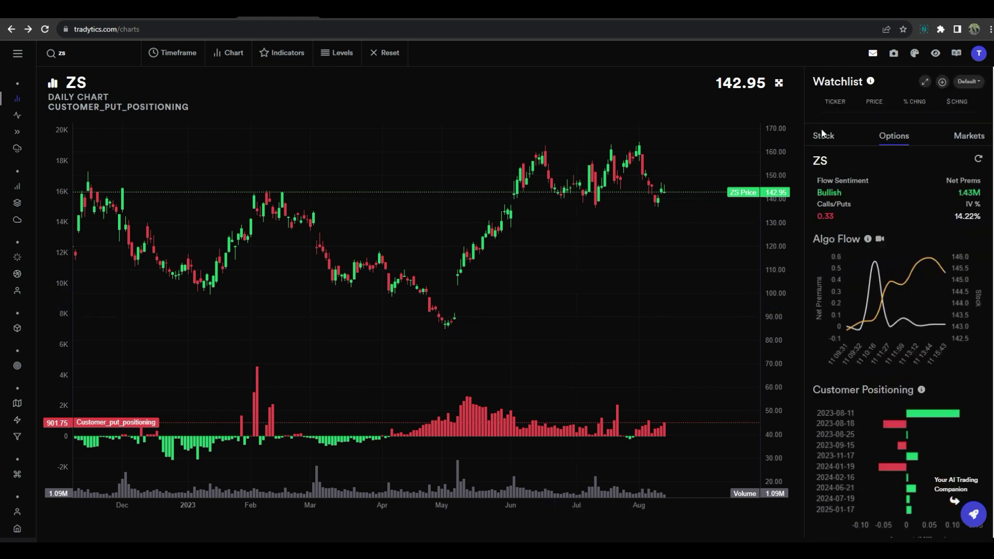
{"action": "left_click", "coordinate": [824, 137]}
{"action": "scroll", "coordinate": [902, 336], "scroll_direction": "down", "scroll_amount": 4}
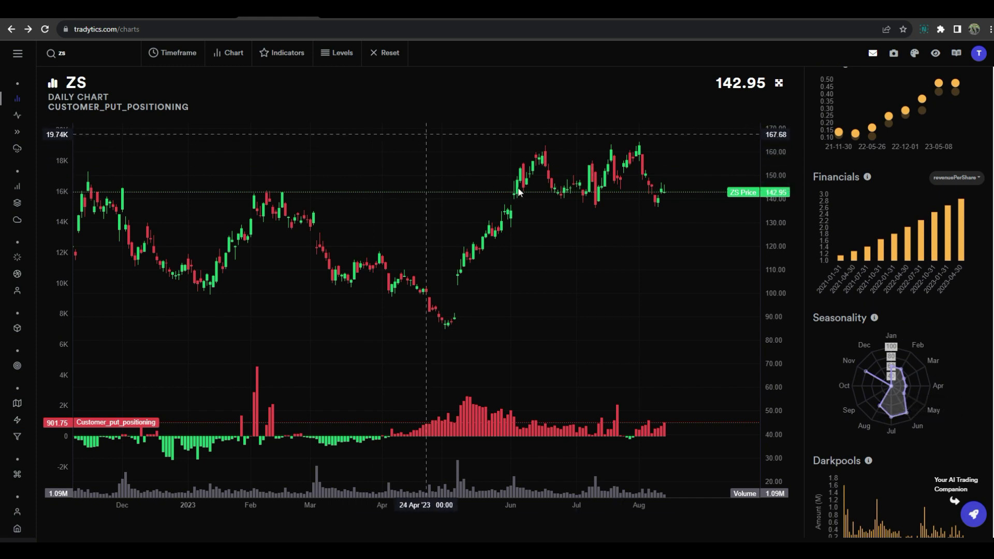
{"action": "mouse_move", "coordinate": [881, 410]}
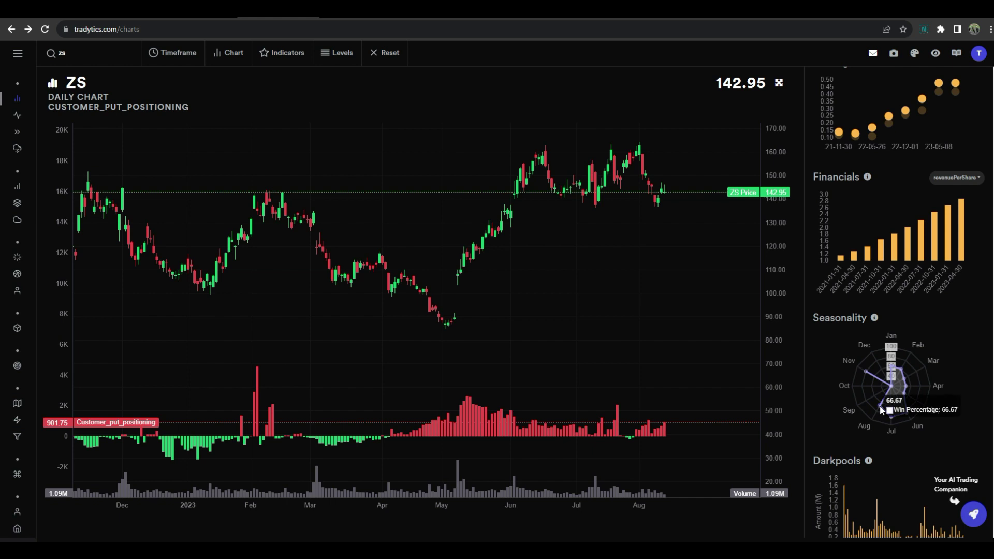
Overlay the GEX Levels on the daily ZS chart.
{"action": "left_click", "coordinate": [325, 53]}
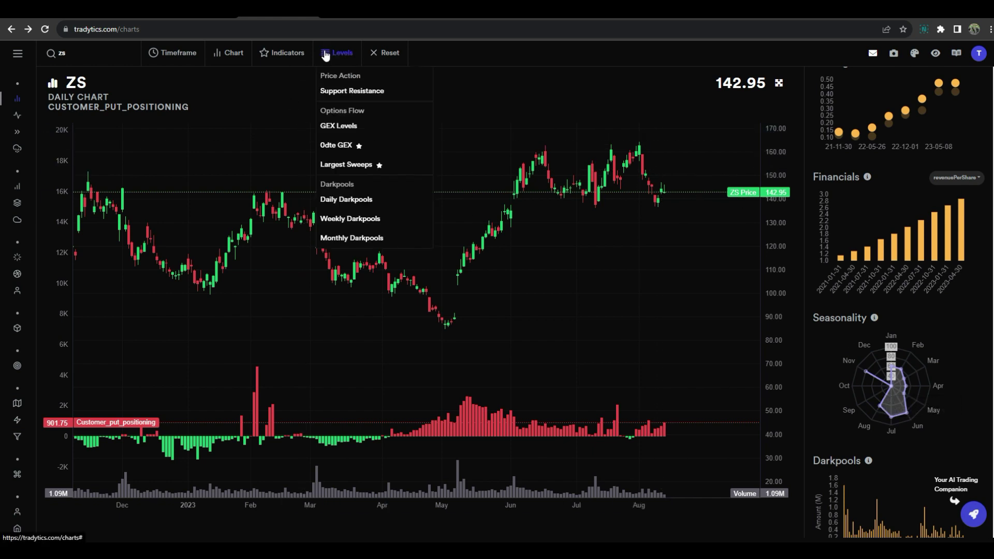
{"action": "left_click", "coordinate": [342, 129]}
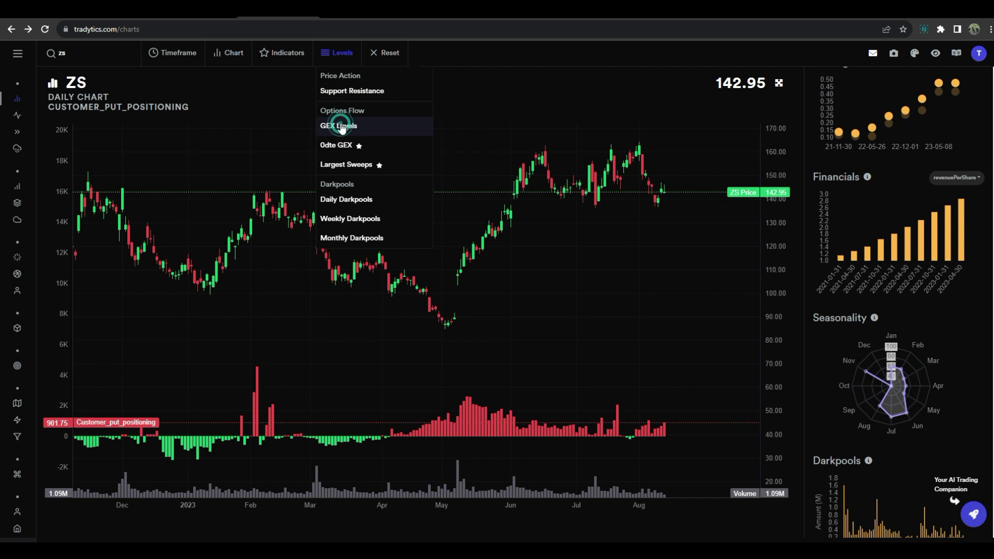
Load the darkpool summary for ZS and examine its biggest darkpool prints and darkpool levels.
{"action": "left_click", "coordinate": [433, 16]}
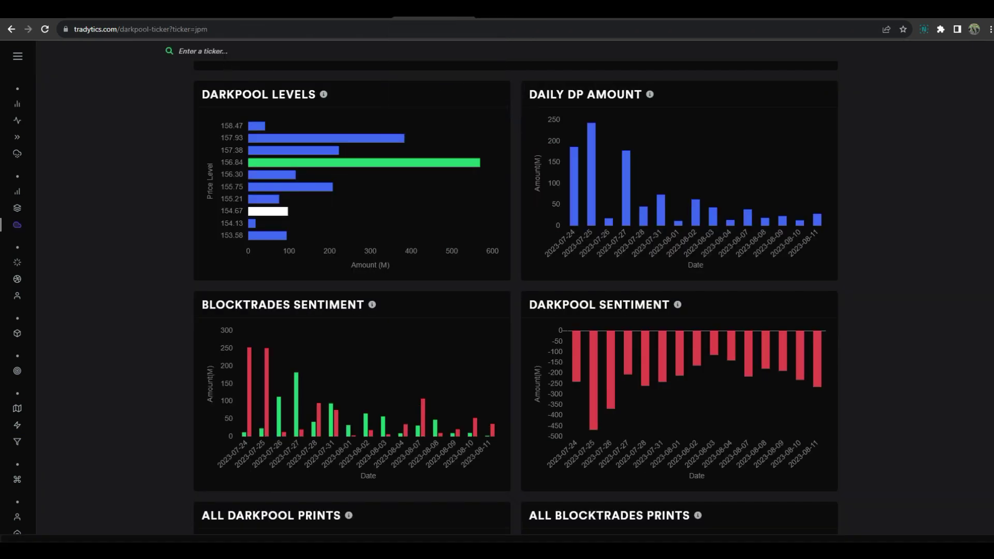
{"action": "left_click", "coordinate": [223, 52]}
{"action": "type", "text": "zs"}
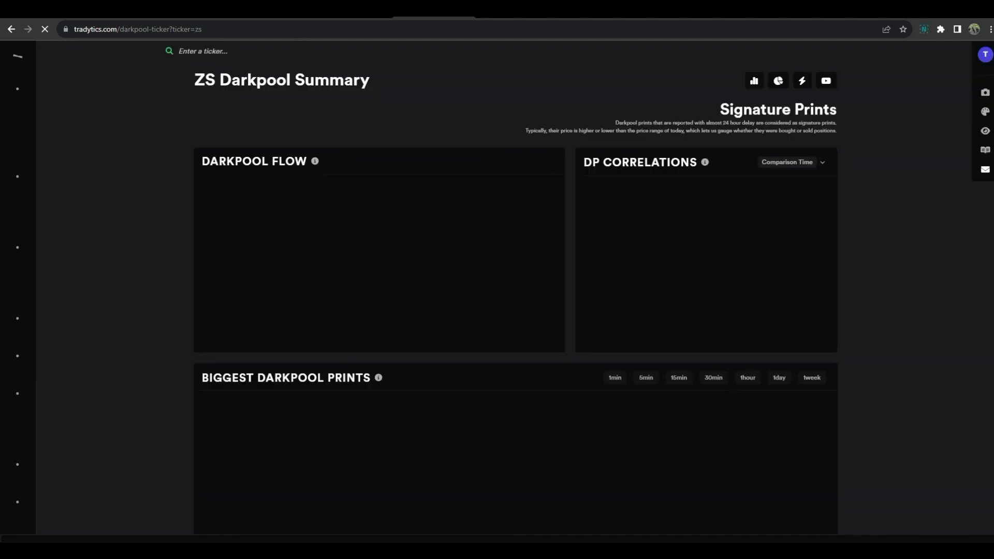
{"action": "scroll", "coordinate": [884, 243], "scroll_direction": "down", "scroll_amount": 5}
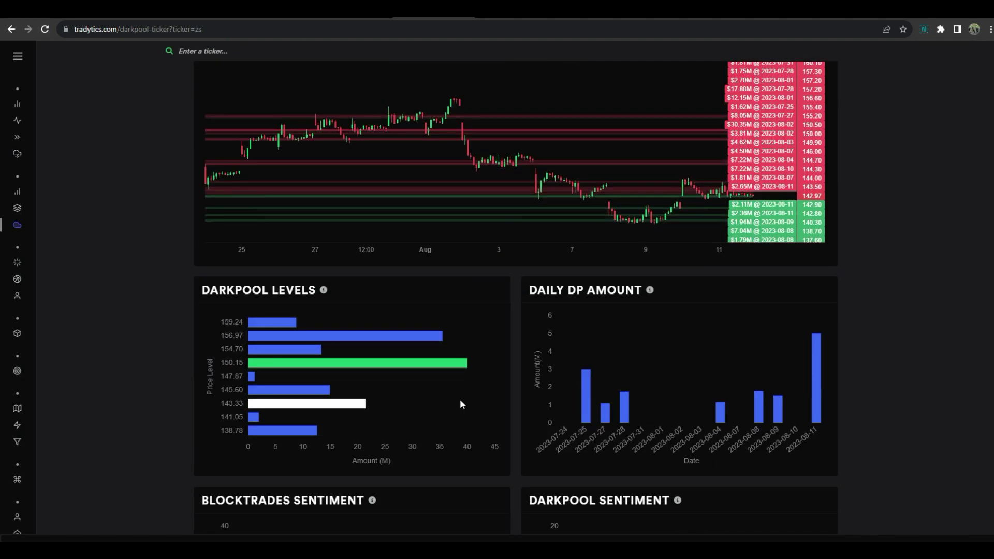
Review the GEX levels on the ZS chart and recheck the Scany Horizontal Resistance list for the next ticker.
{"action": "left_click", "coordinate": [270, 16]}
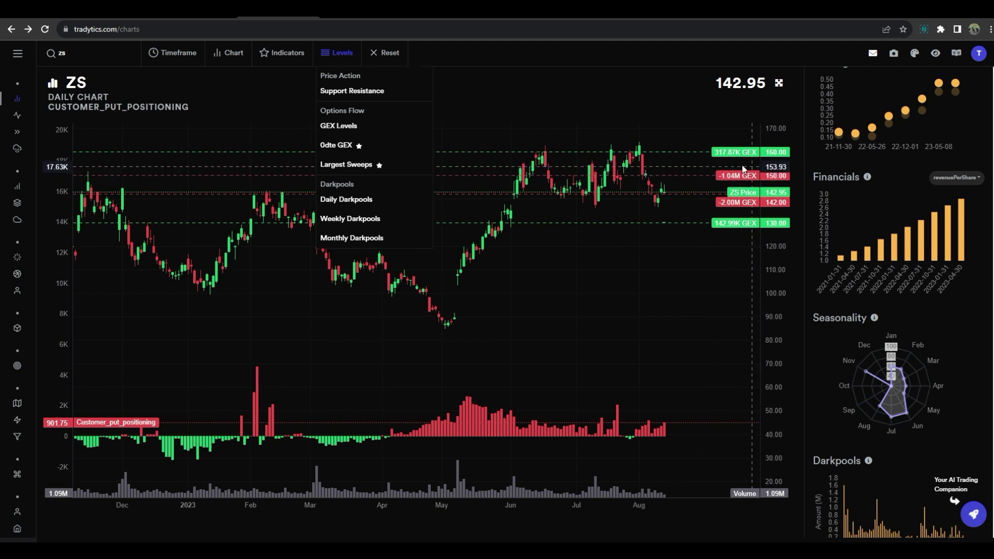
{"action": "left_click", "coordinate": [580, 109]}
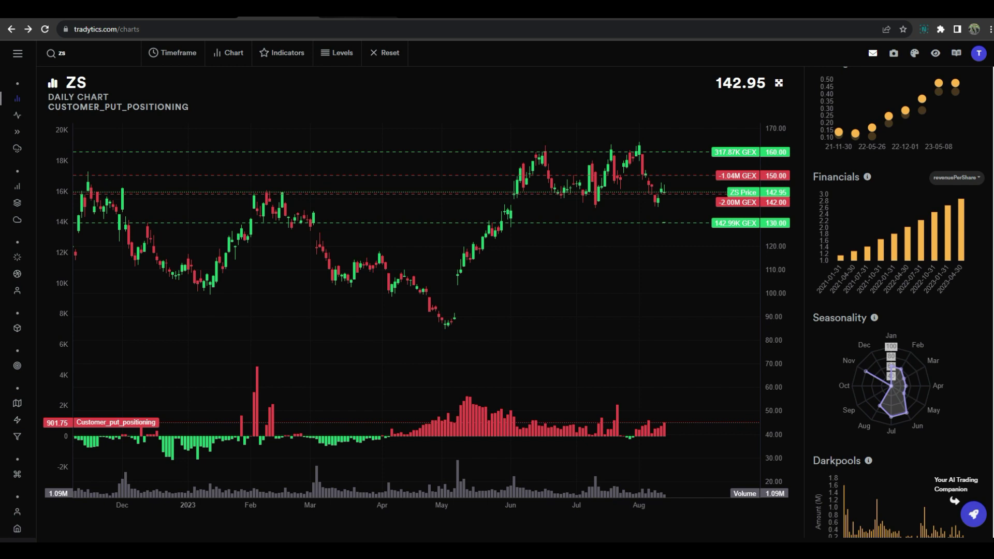
{"action": "key", "text": "ctrl+Tab"}
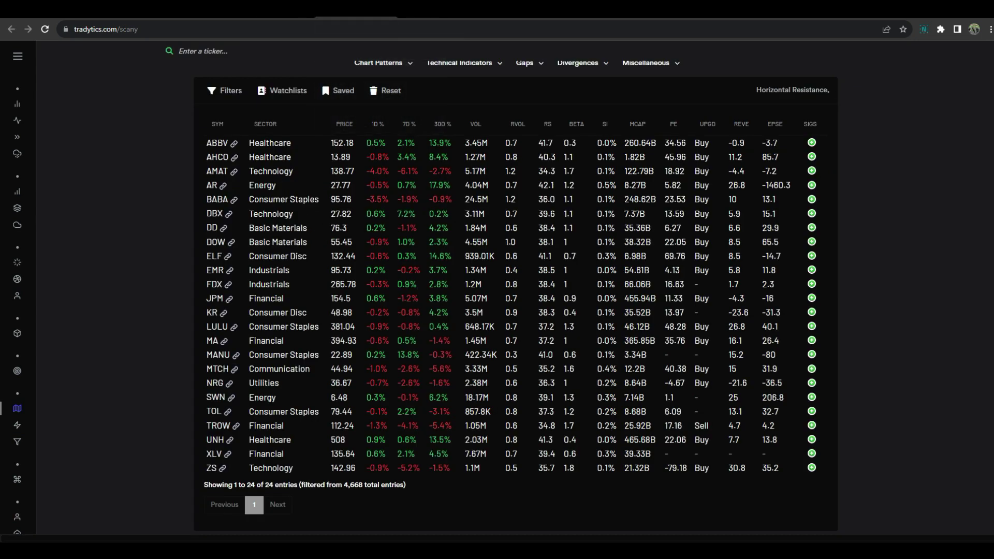
{"action": "scroll", "coordinate": [366, 302], "scroll_direction": "down", "scroll_amount": 1}
{"action": "scroll", "coordinate": [366, 301], "scroll_direction": "up", "scroll_amount": 2}
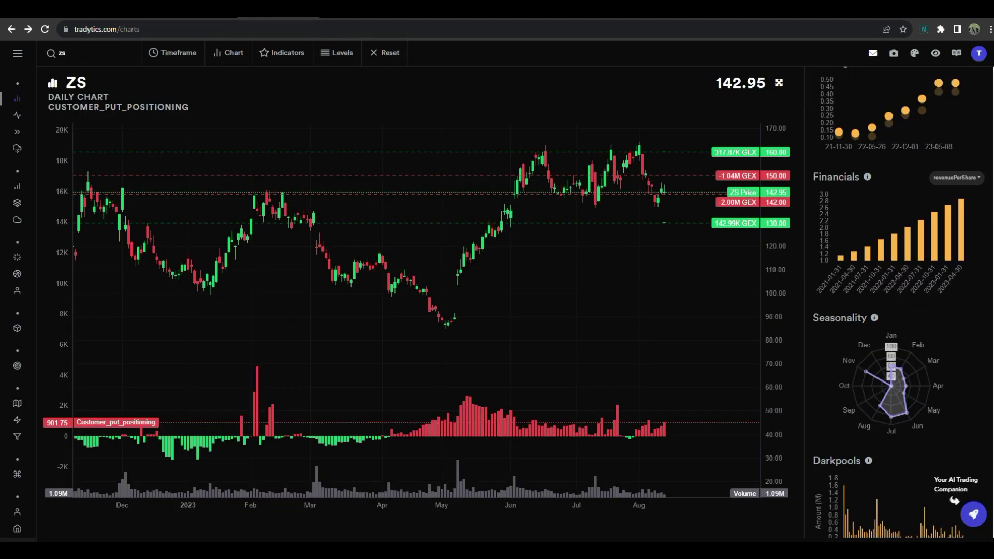
Load the AMAT daily chart and overlay its Support Resistance levels.
{"action": "type", "text": "amat"}
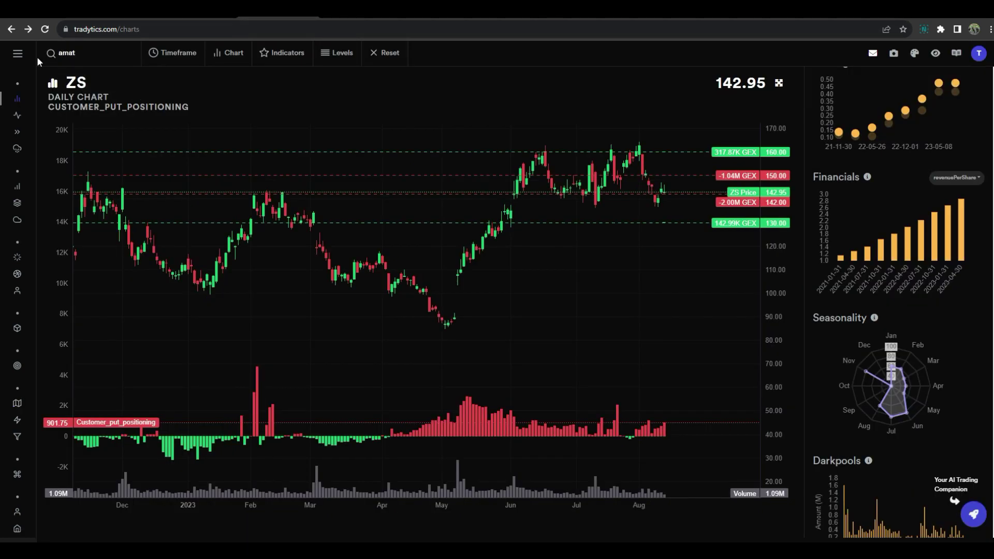
{"action": "key", "text": "Return"}
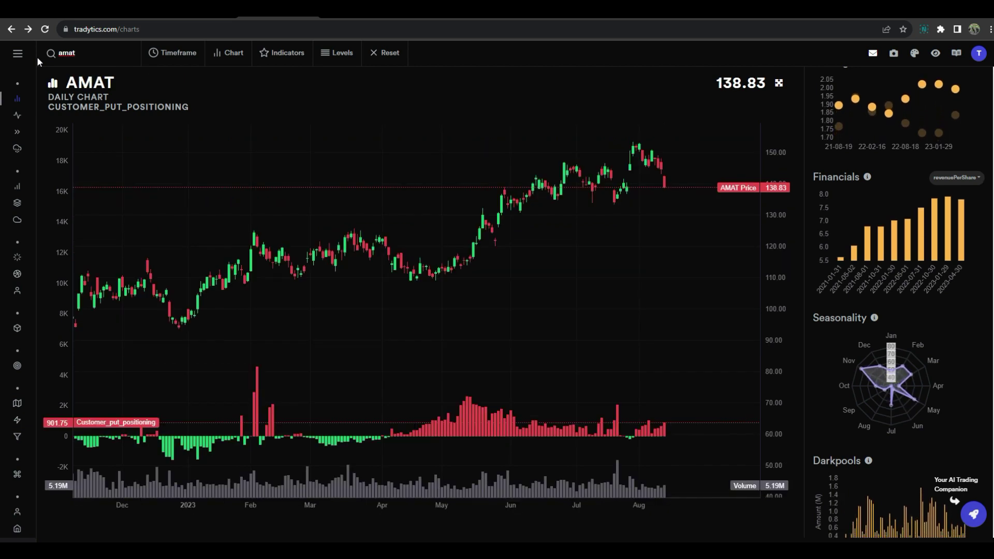
{"action": "left_click", "coordinate": [327, 52]}
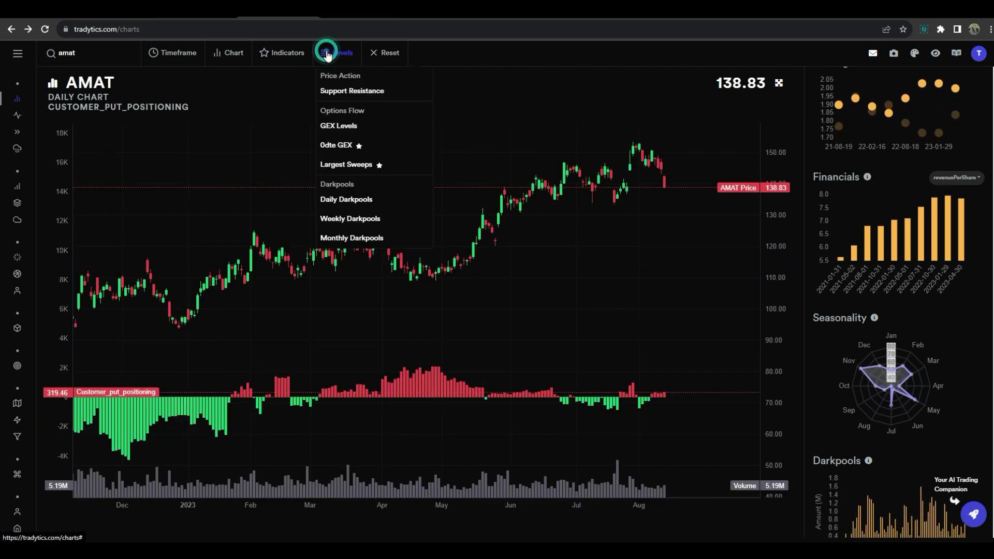
{"action": "left_click", "coordinate": [337, 91]}
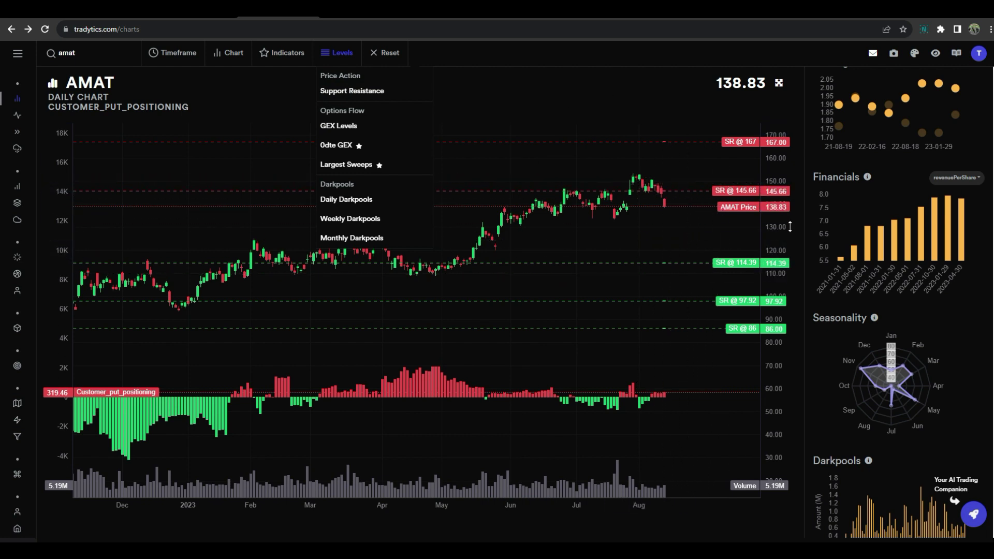
Show the options data for AMAT and examine its customer positioning and gamma exposure by strike.
{"action": "mouse_move", "coordinate": [886, 393]}
{"action": "scroll", "coordinate": [861, 119], "scroll_direction": "up", "scroll_amount": 6}
{"action": "left_click", "coordinate": [898, 137]}
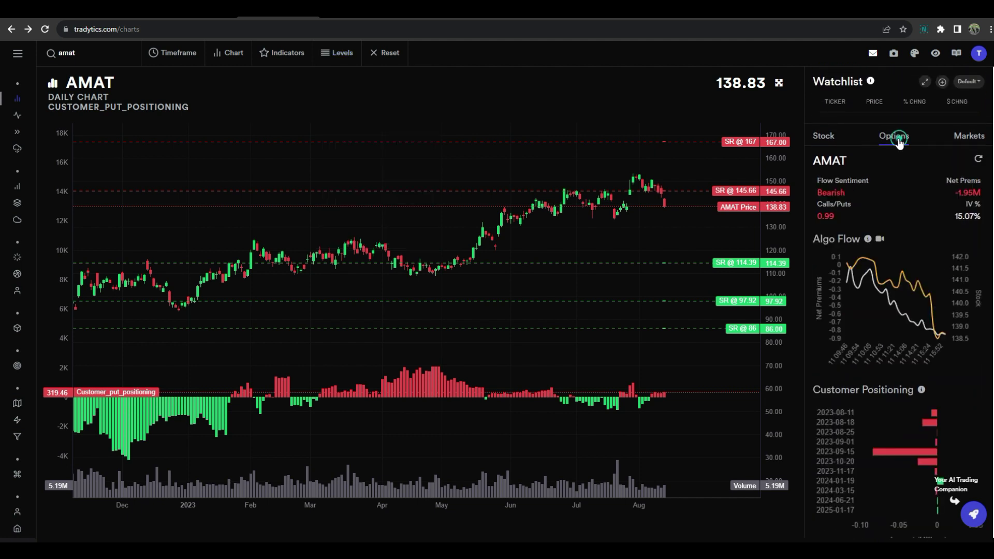
{"action": "scroll", "coordinate": [848, 227], "scroll_direction": "down", "scroll_amount": 4}
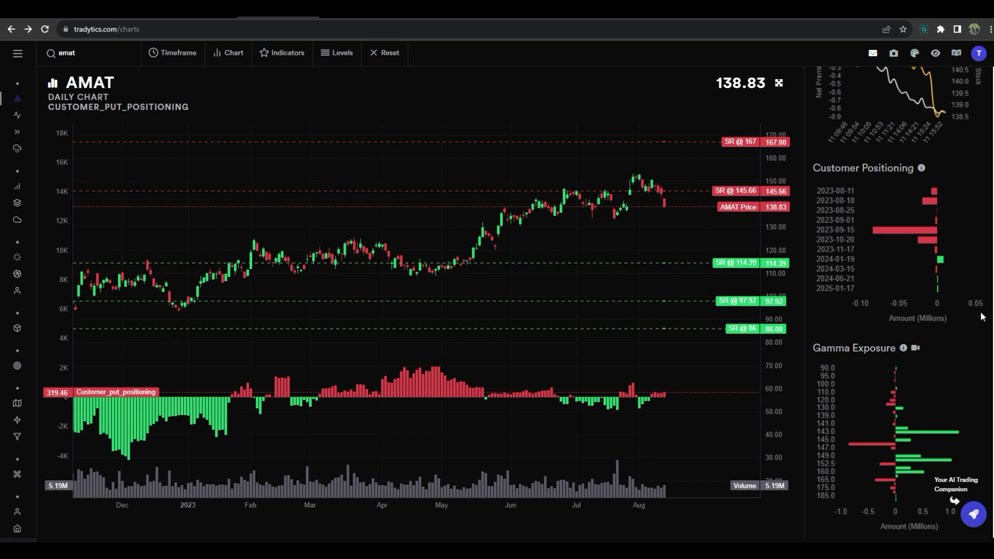
{"action": "mouse_move", "coordinate": [917, 436]}
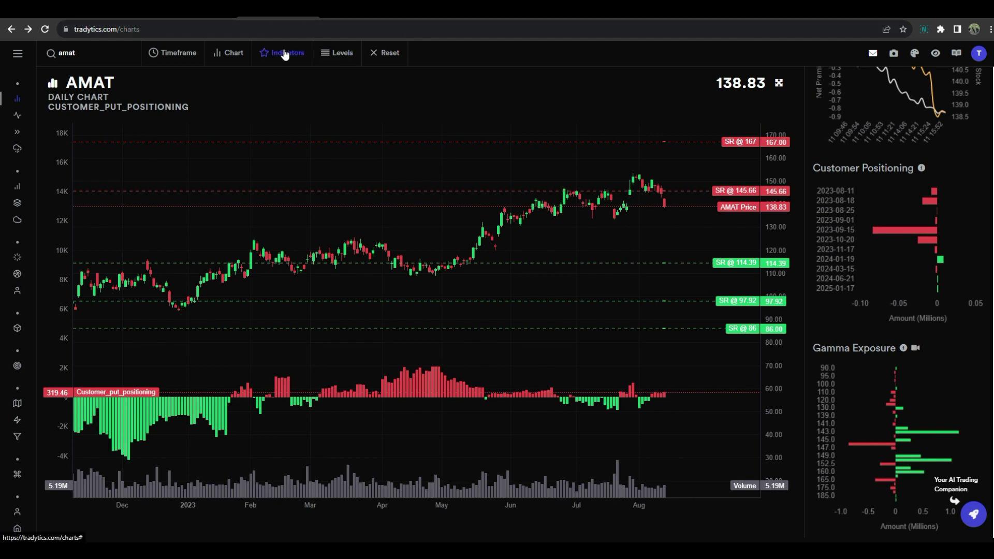
Switch the AMAT chart's indicator to Customer Calls.
{"action": "left_click", "coordinate": [269, 53]}
{"action": "left_click", "coordinate": [284, 131]}
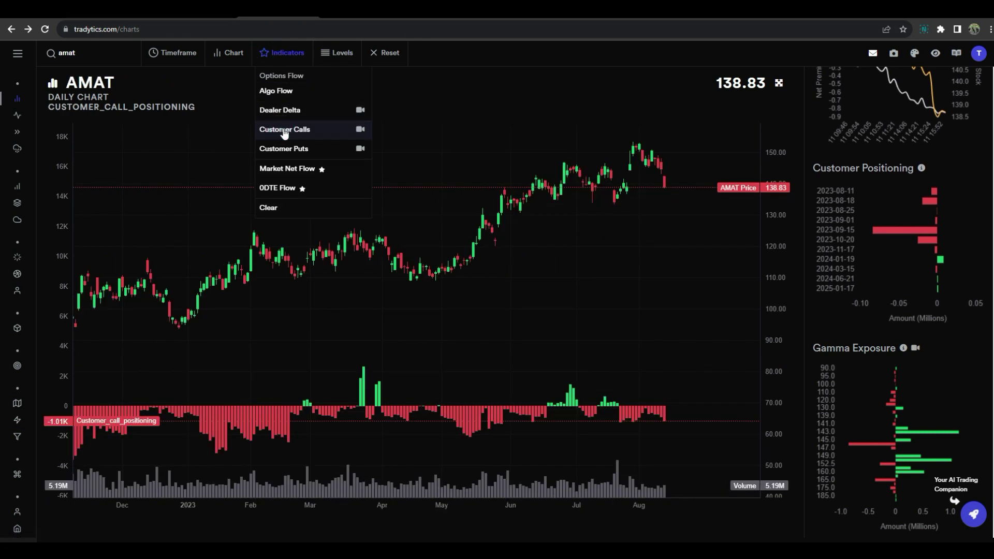
{"action": "left_click", "coordinate": [489, 123]}
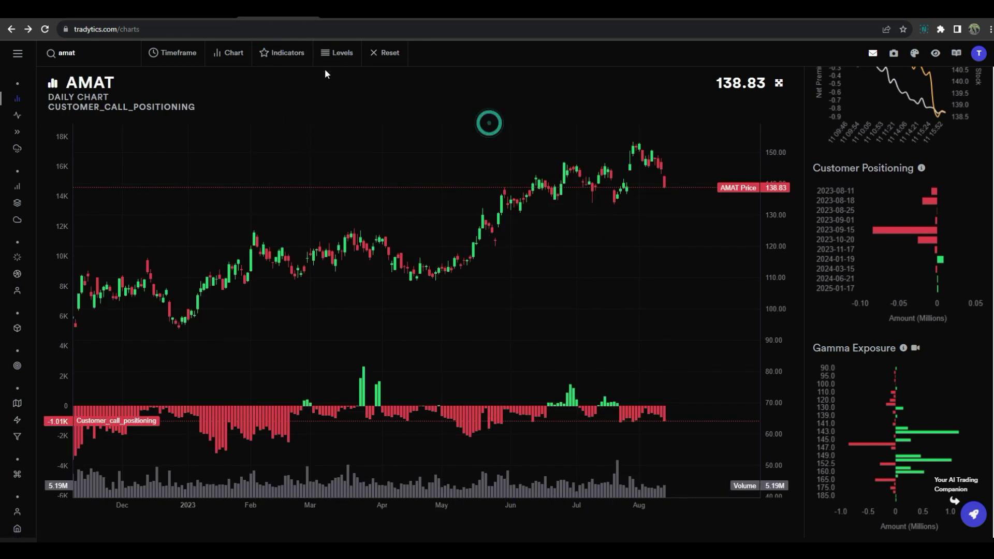
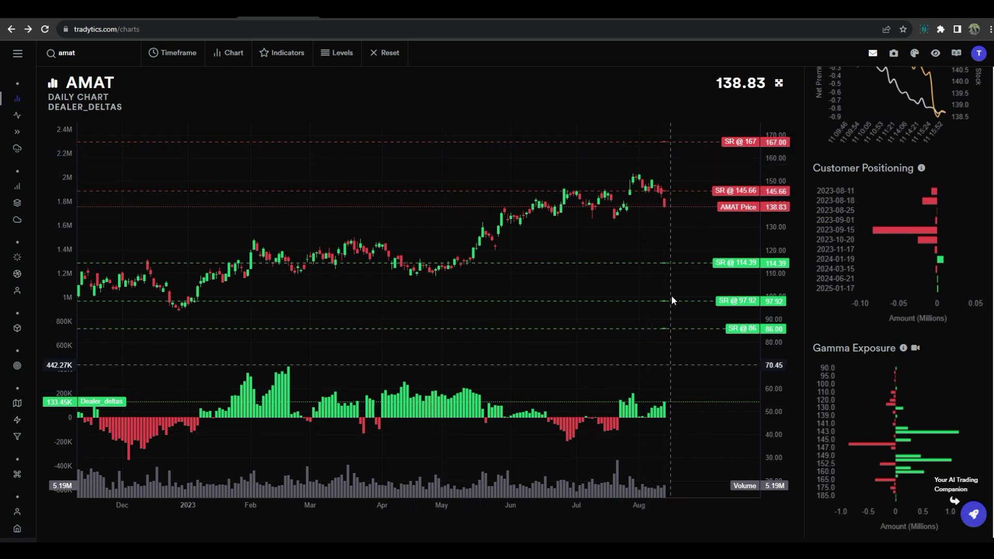
Load the options dashboard for AMAT.
{"action": "left_click", "coordinate": [17, 203]}
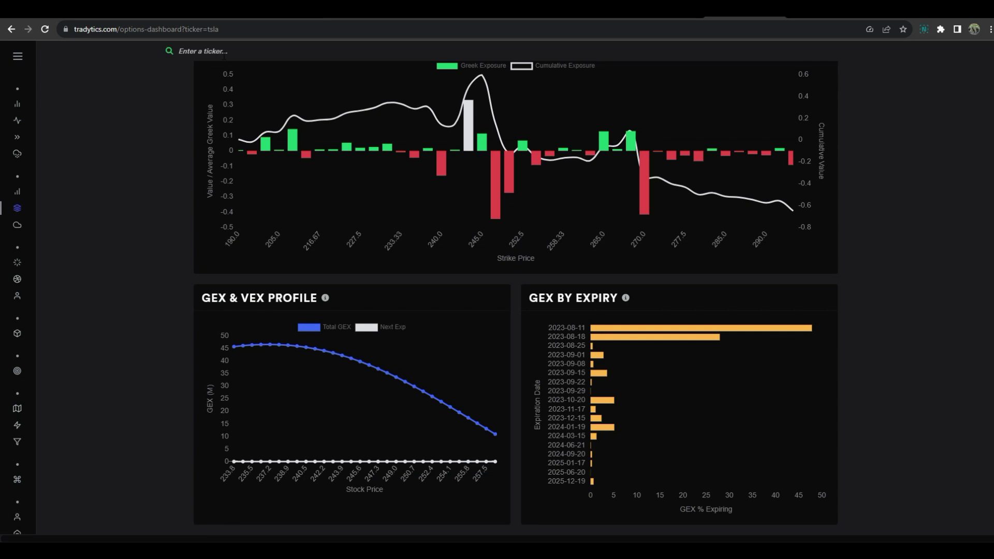
{"action": "left_click", "coordinate": [222, 53]}
{"action": "type", "text": "amat"}
{"action": "key", "text": "Return"}
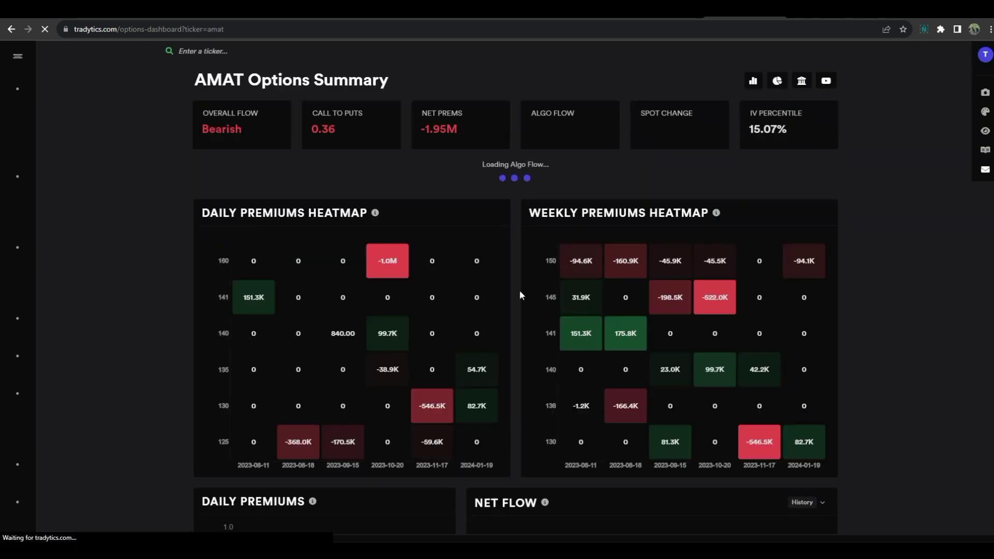
Backtest AMAT's dealer Deltas with the Buy > 0, Short < 0 strategy, and bring back the Deltas chart.
{"action": "scroll", "coordinate": [937, 236], "scroll_direction": "down", "scroll_amount": 15}
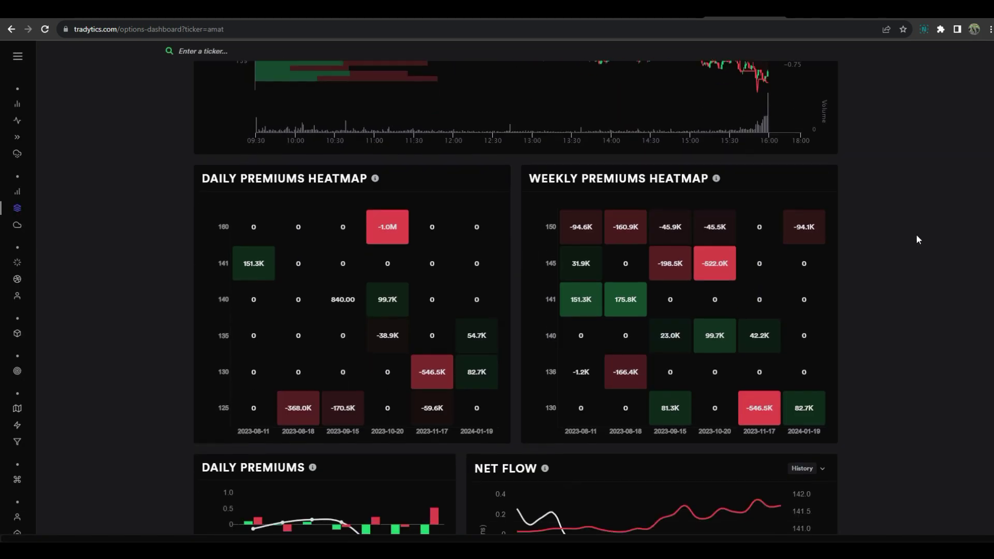
{"action": "scroll", "coordinate": [884, 238], "scroll_direction": "down", "scroll_amount": 16}
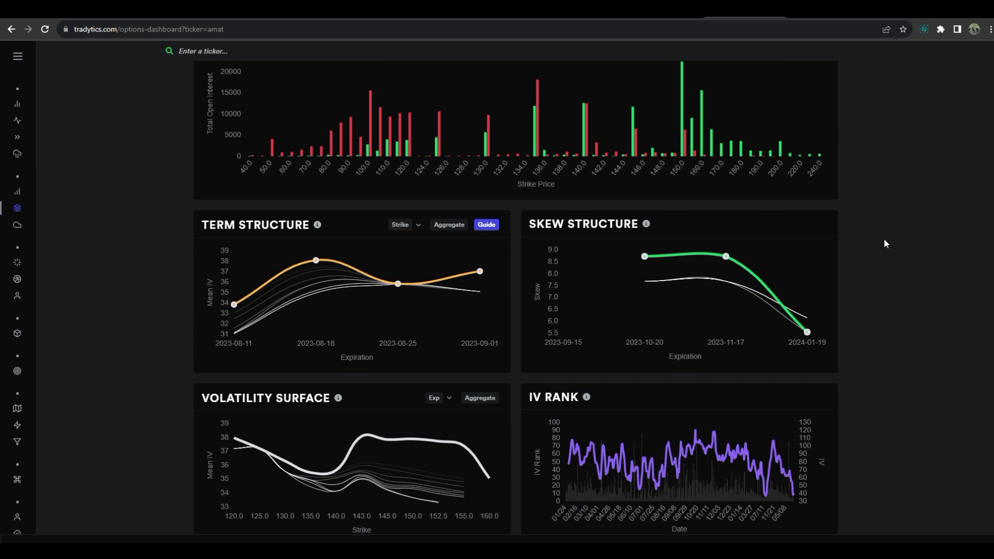
{"action": "left_click", "coordinate": [645, 106]}
{"action": "left_click", "coordinate": [599, 224]}
{"action": "left_click", "coordinate": [610, 194]}
{"action": "left_click", "coordinate": [611, 219]}
{"action": "left_click", "coordinate": [609, 220]}
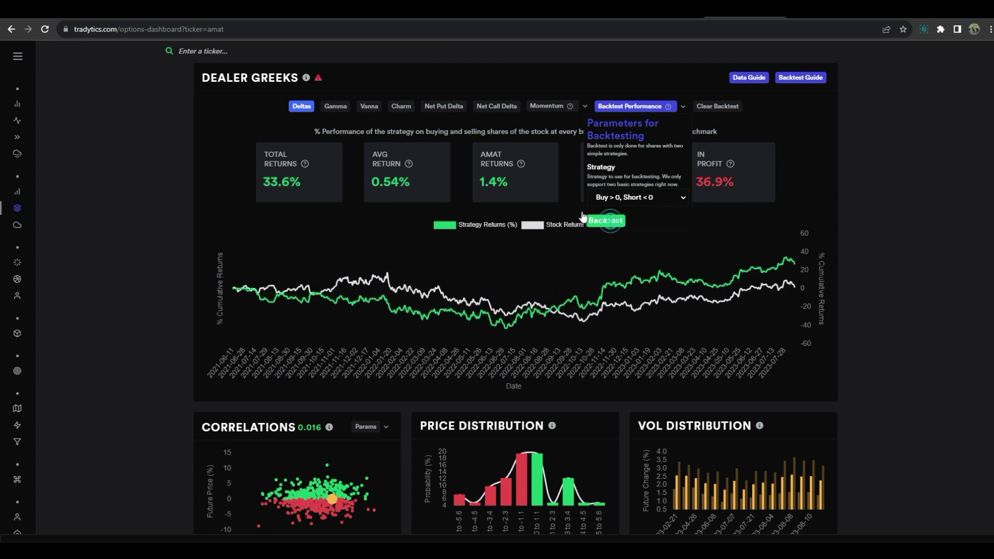
{"action": "left_click", "coordinate": [301, 106]}
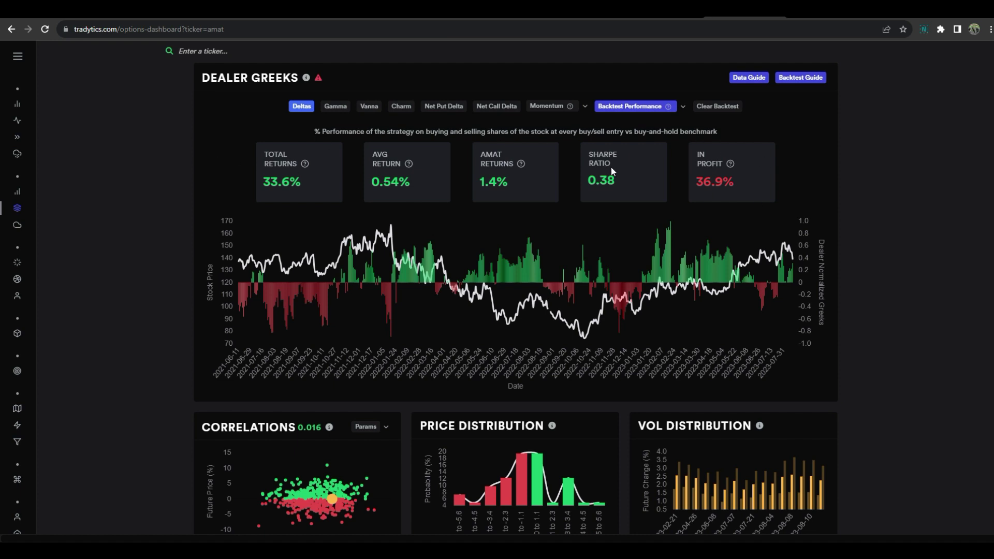
Apply a Future Change of 2 Days and then 3 Days to the AMAT Correlations chart.
{"action": "scroll", "coordinate": [479, 237], "scroll_direction": "down", "scroll_amount": 5}
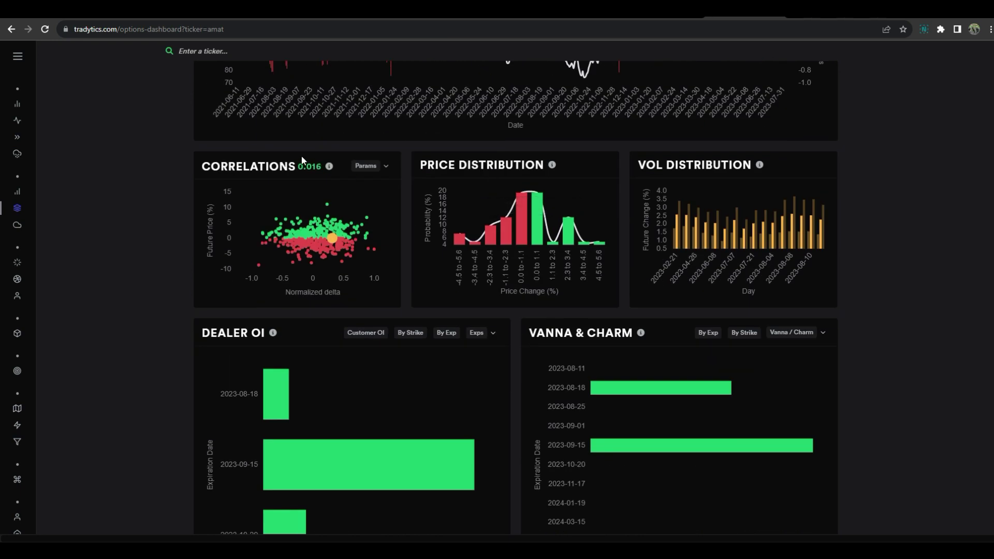
{"action": "left_click", "coordinate": [370, 167]}
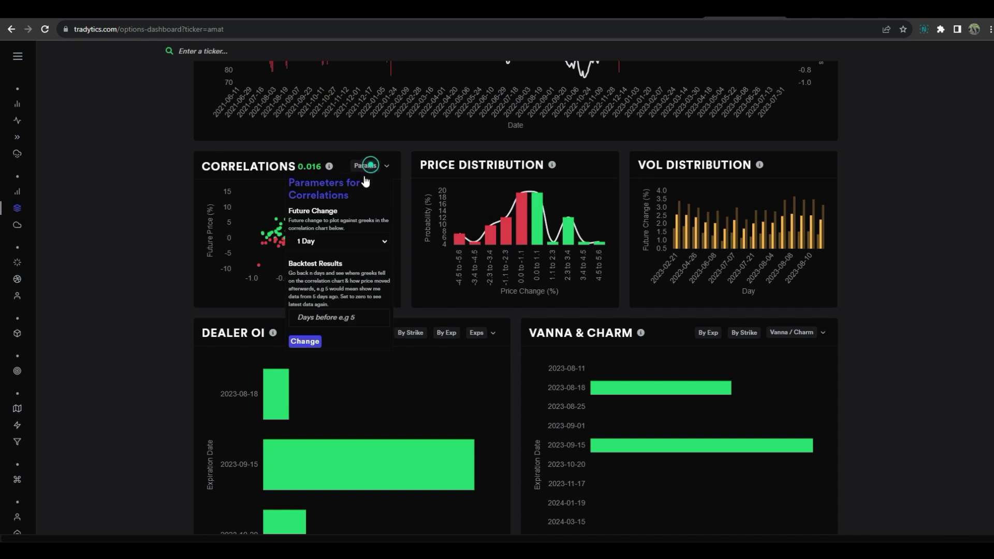
{"action": "left_click", "coordinate": [344, 241]}
{"action": "left_click", "coordinate": [332, 262]}
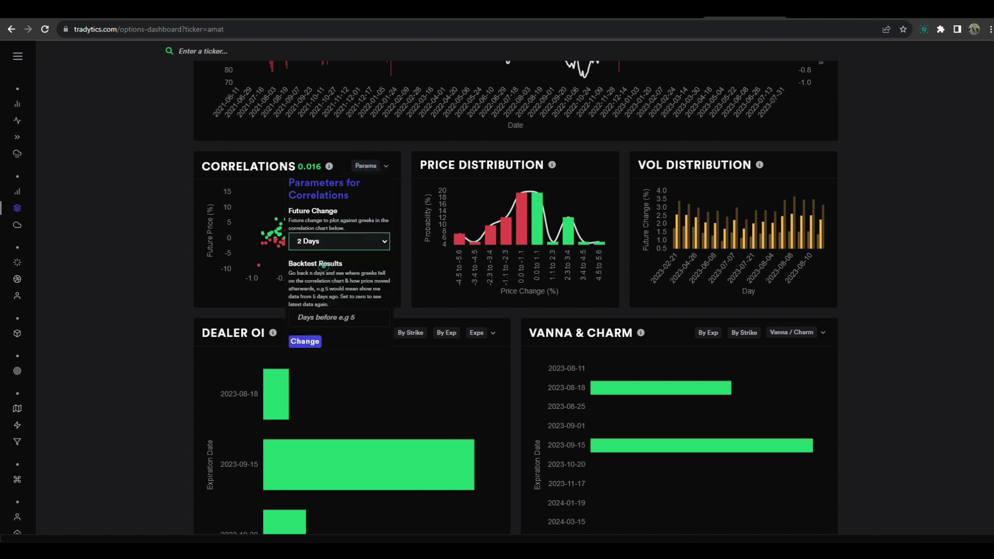
{"action": "left_click", "coordinate": [305, 342]}
{"action": "left_click", "coordinate": [312, 242]}
{"action": "left_click", "coordinate": [316, 274]}
{"action": "left_click", "coordinate": [305, 341]}
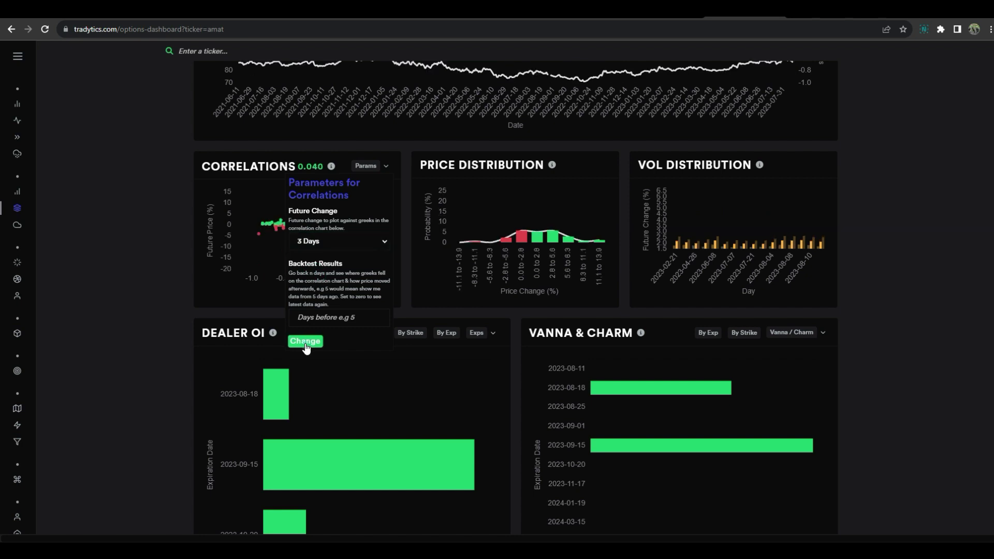
Raise the Correlations Future Change to 4 Days and then 5 Days, and check the price distribution.
{"action": "left_click", "coordinate": [319, 242]}
{"action": "left_click", "coordinate": [317, 285]}
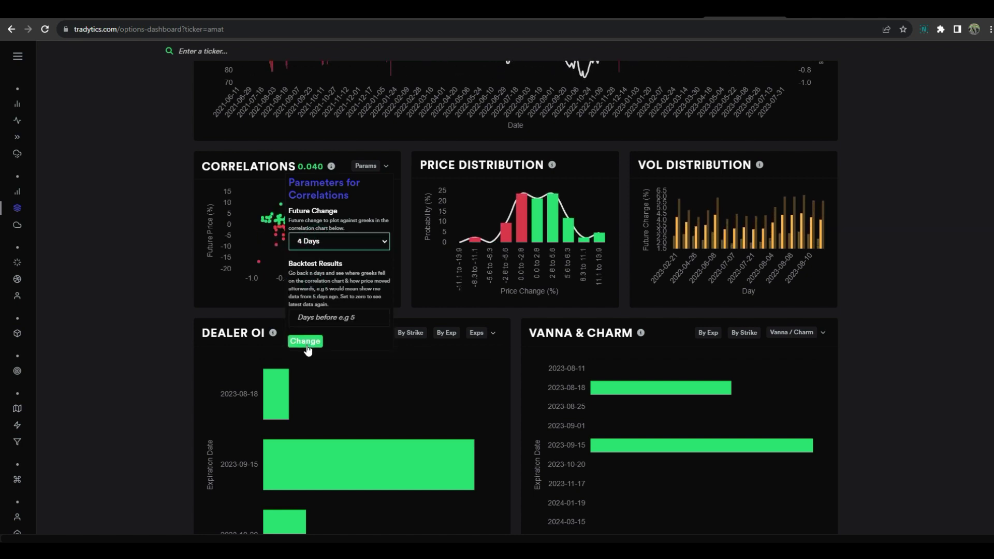
{"action": "left_click", "coordinate": [306, 342]}
{"action": "left_click", "coordinate": [336, 241]}
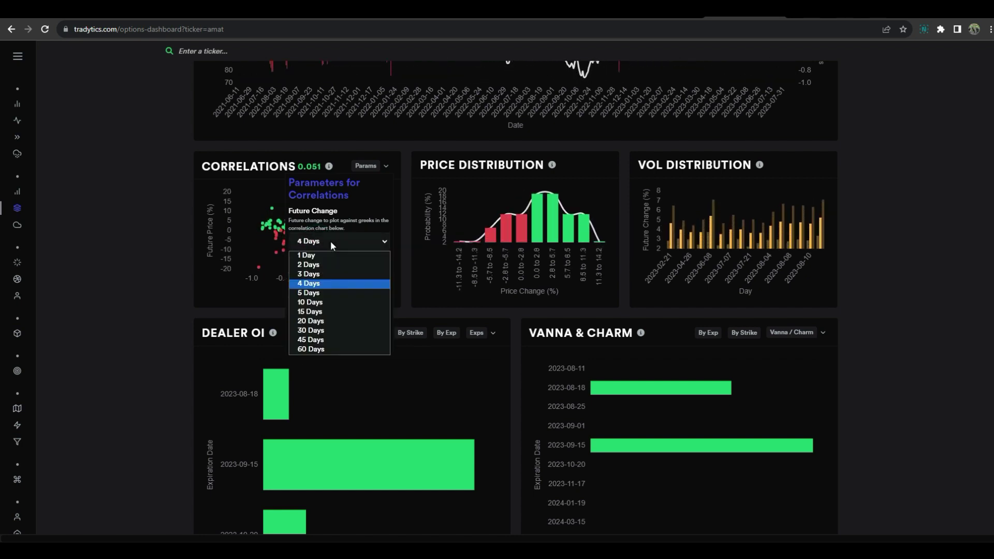
{"action": "left_click", "coordinate": [313, 293]}
{"action": "left_click", "coordinate": [305, 341]}
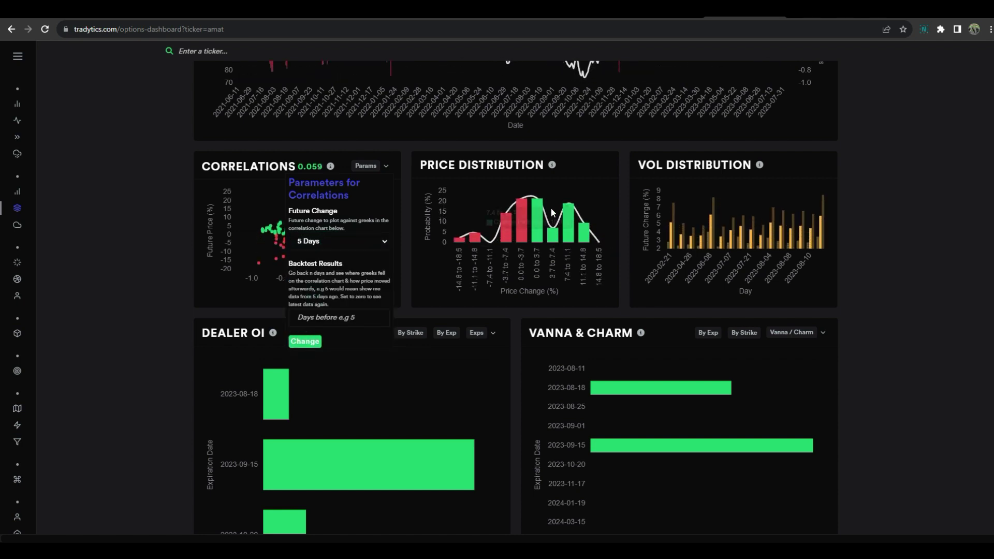
Examine AMAT's Gamma Exposure by strike price on the options dashboard.
{"action": "scroll", "coordinate": [545, 281], "scroll_direction": "down", "scroll_amount": 10}
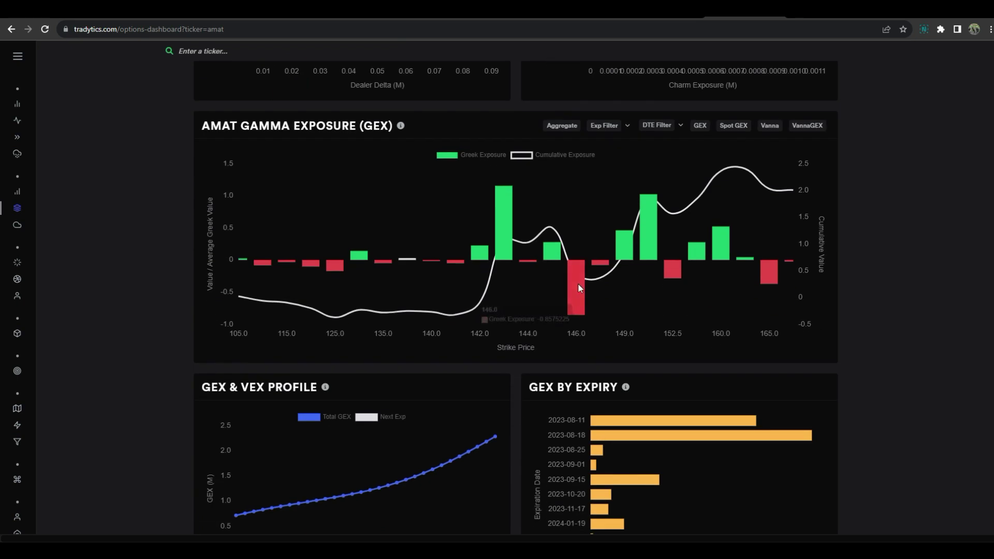
{"action": "scroll", "coordinate": [442, 262], "scroll_direction": "down", "scroll_amount": 5}
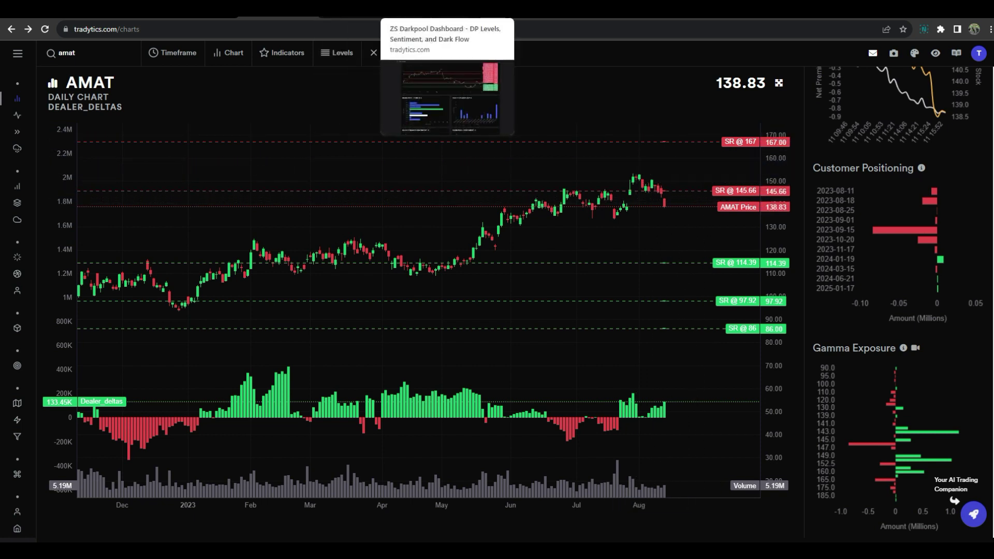
Switch to TradingView and load the 5-minute AMAT chart.
{"action": "left_click", "coordinate": [510, 21]}
{"action": "left_click", "coordinate": [70, 53]}
{"action": "left_click", "coordinate": [70, 53]}
{"action": "type", "text": "AMAT"}
{"action": "key", "text": "BackSpace"}
{"action": "type", "text": "AT"}
{"action": "key", "text": "Return"}
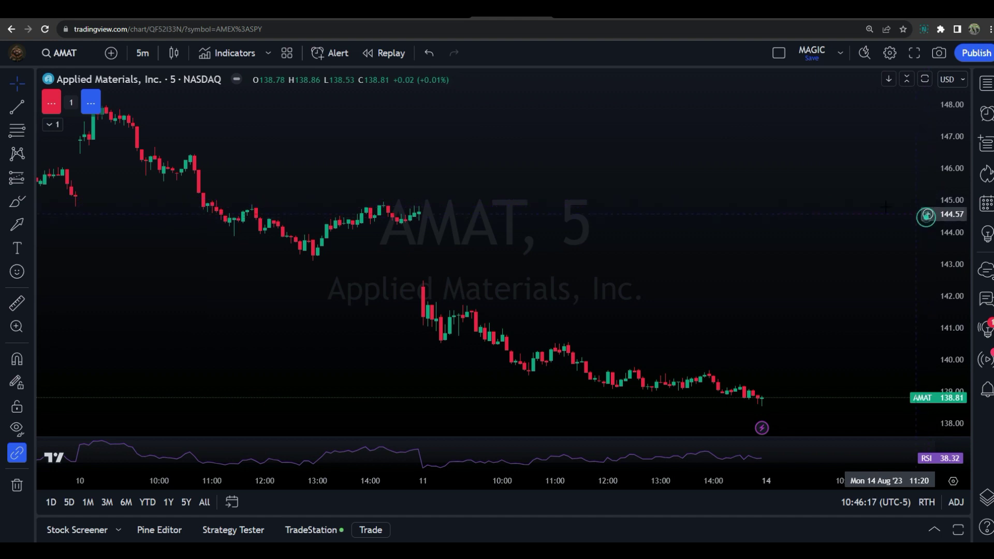
Add a price alert on AMAT at 144.45 and move it to 145.02.
{"action": "left_click", "coordinate": [927, 218]}
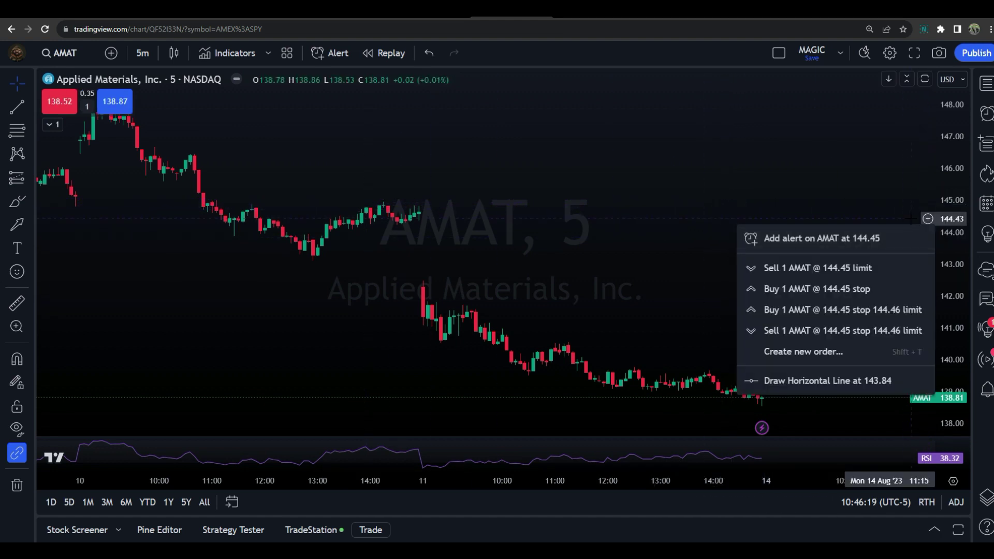
{"action": "left_click", "coordinate": [835, 239]}
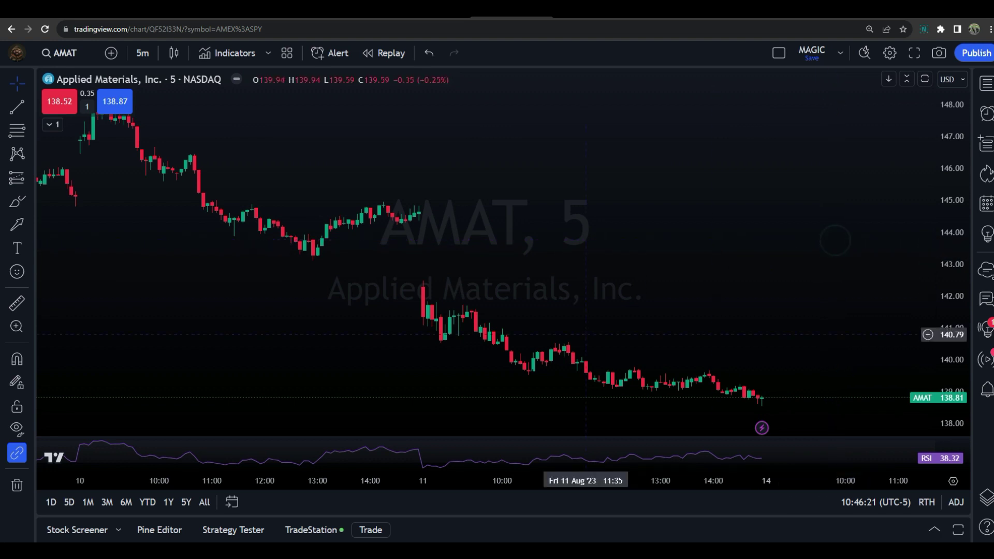
{"action": "mouse_move", "coordinate": [710, 217]}
{"action": "left_mouse_down"}
{"action": "mouse_move", "coordinate": [714, 185]}
{"action": "mouse_move", "coordinate": [715, 205]}
{"action": "left_mouse_up"}
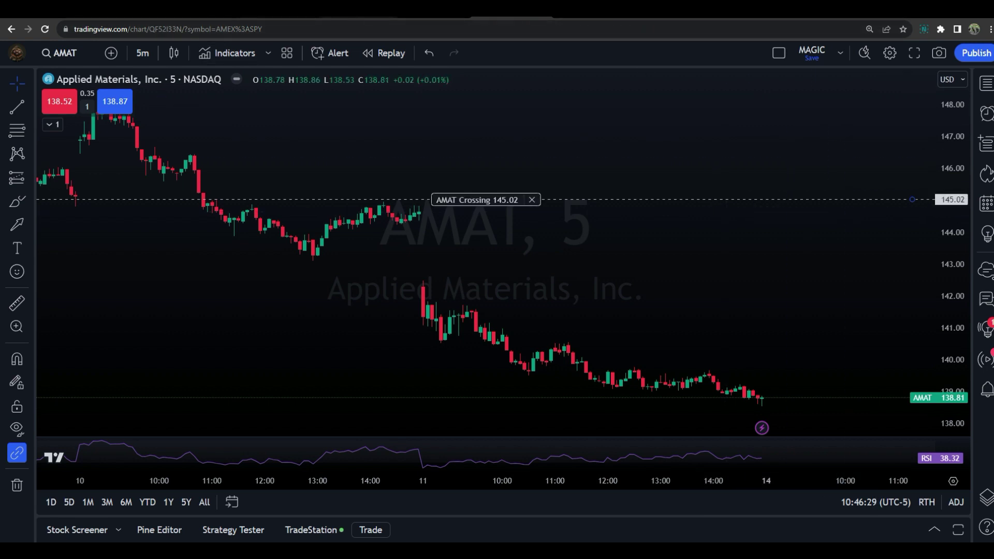
Return to the Tradytics AMAT chart and recheck the Scany Horizontal Resistance list for the next ticker.
{"action": "key", "text": "ctrl+shift+Tab"}
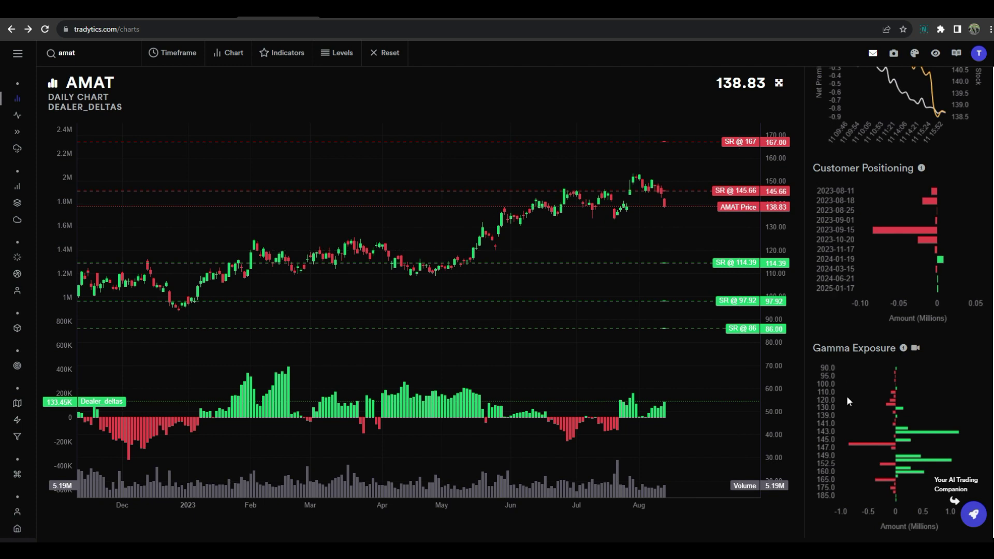
{"action": "scroll", "coordinate": [868, 353], "scroll_direction": "up", "scroll_amount": 4}
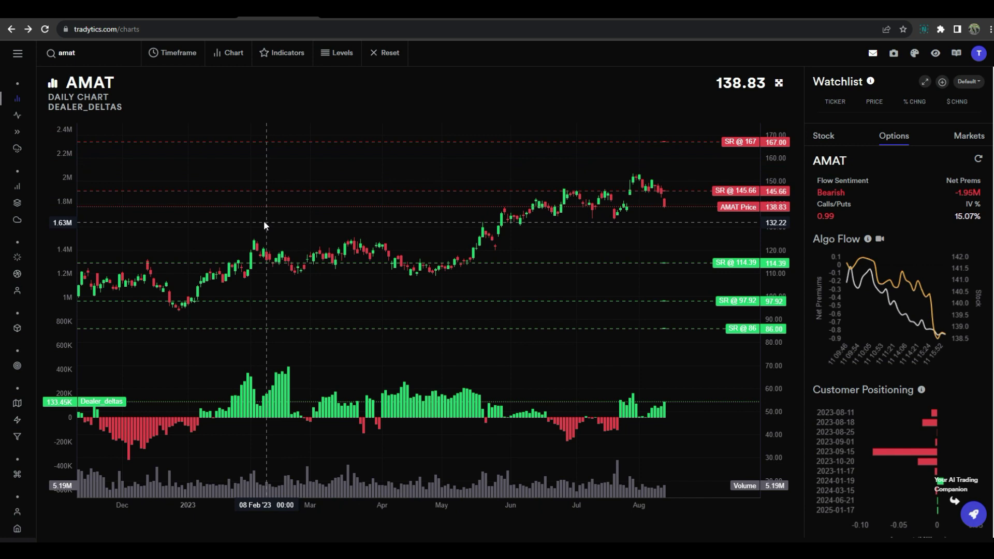
{"action": "left_click", "coordinate": [326, 14]}
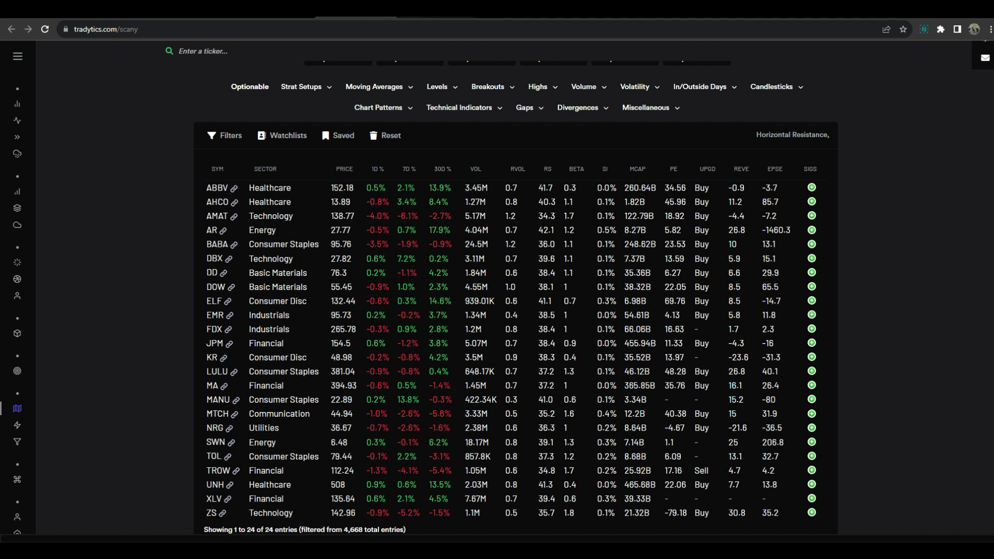
Load the KR daily chart with the dealer deltas indicator in Tradytics.
{"action": "left_click", "coordinate": [275, 10]}
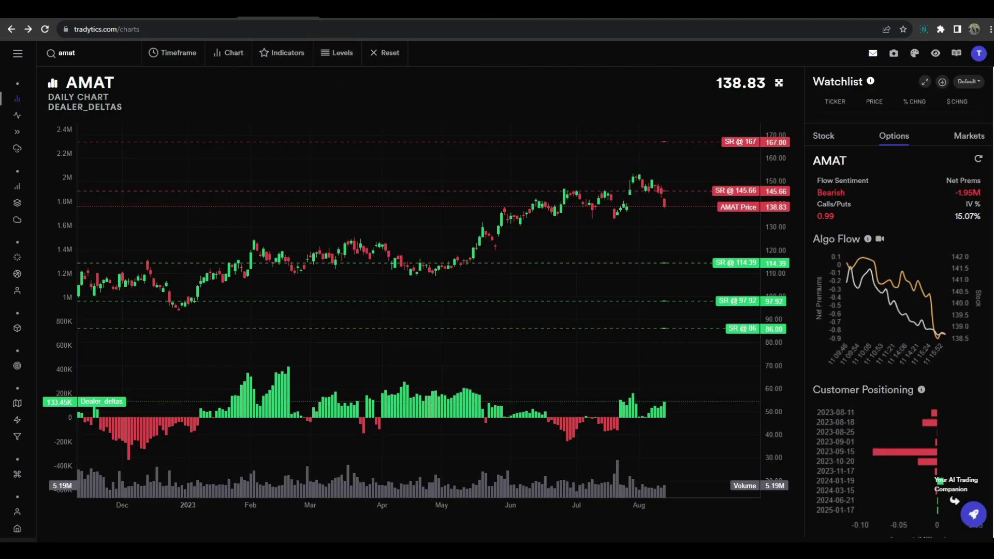
{"action": "type", "text": "kr"}
{"action": "key", "text": "Return"}
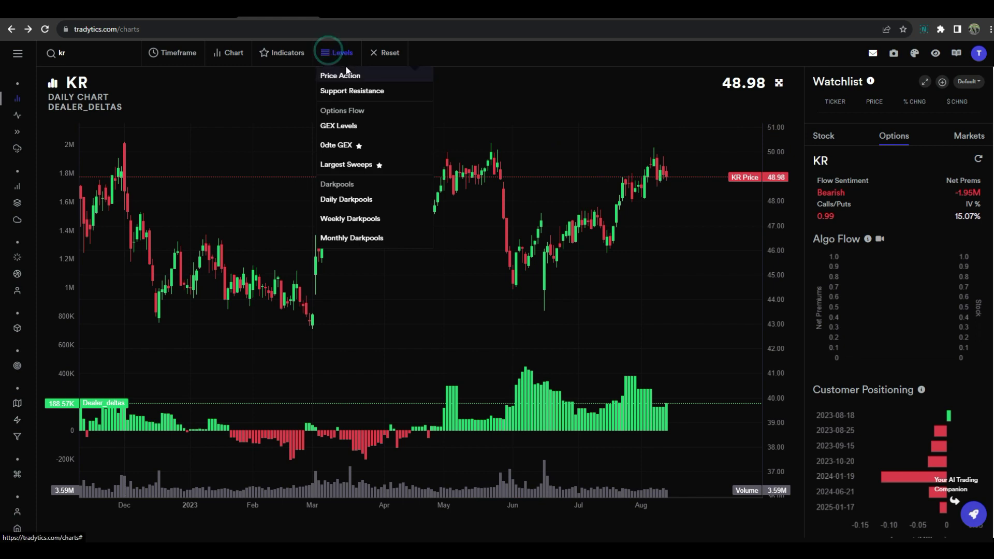
{"action": "left_click", "coordinate": [566, 101]}
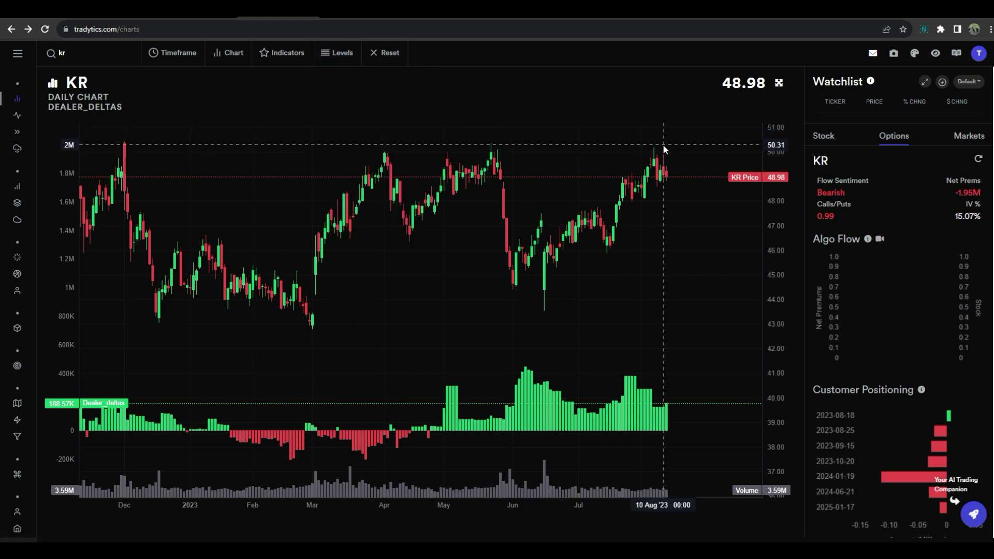
Overlay the support and resistance levels on the KR daily chart.
{"action": "mouse_move", "coordinate": [339, 52]}
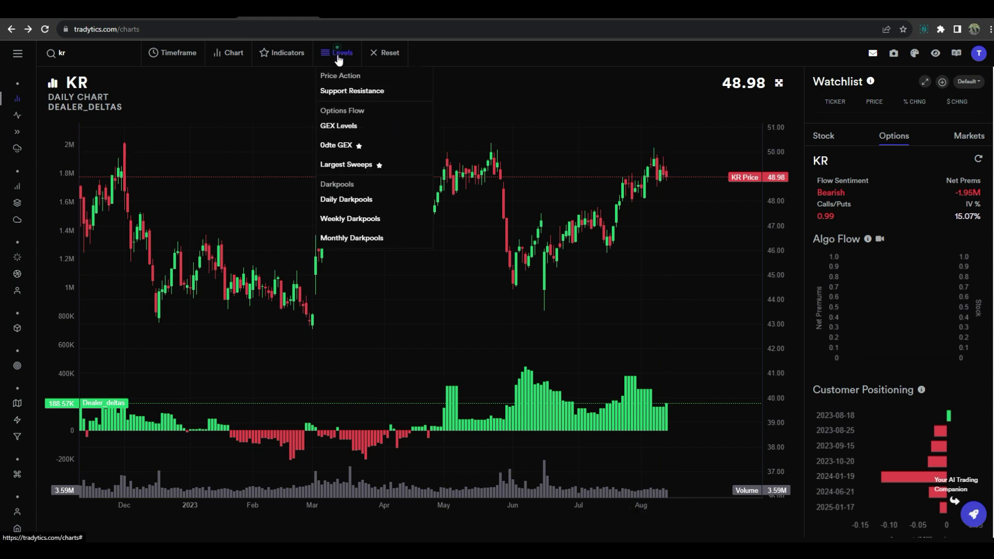
{"action": "left_click", "coordinate": [348, 92]}
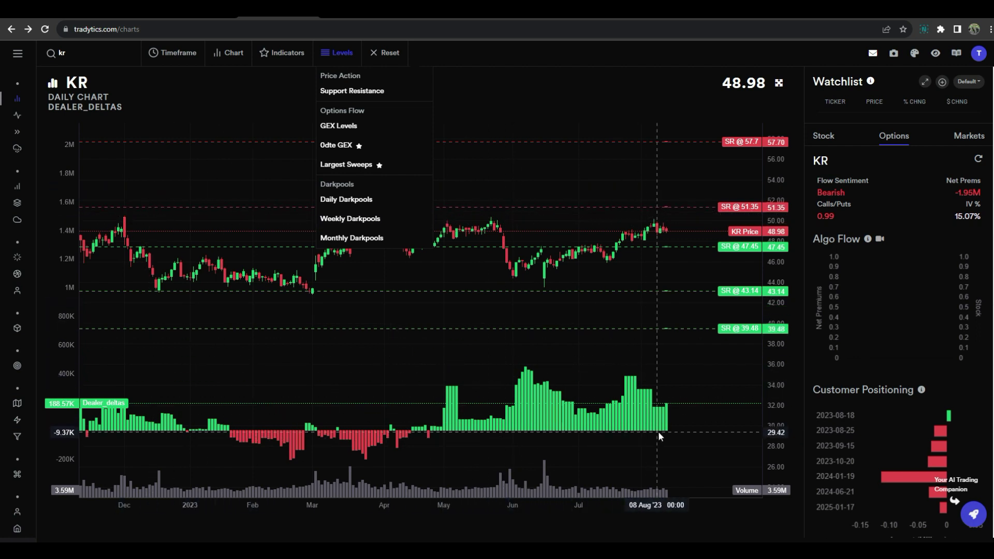
Show the Customer Calls indicator on the KR chart, then replace it with Customer Puts.
{"action": "left_click", "coordinate": [275, 53]}
{"action": "left_click", "coordinate": [274, 133]}
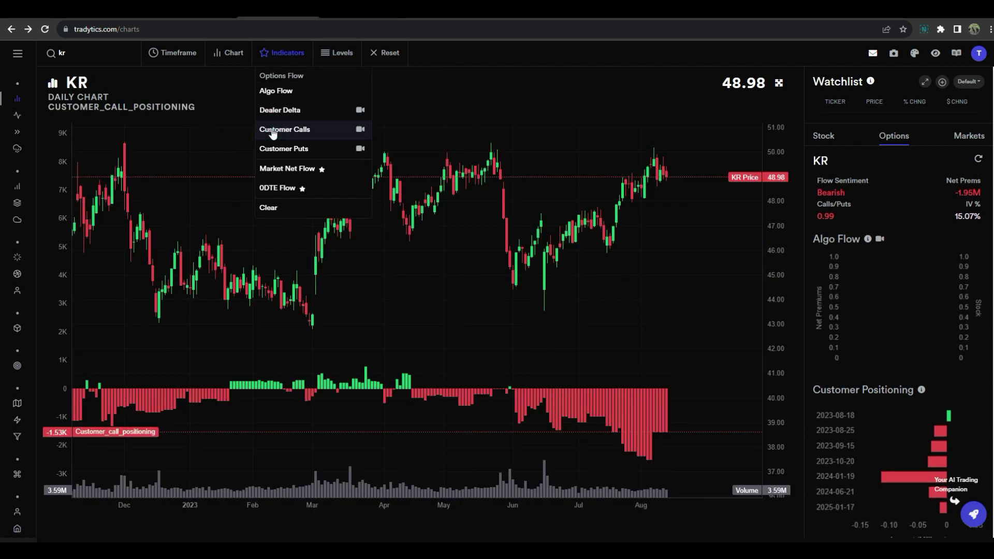
{"action": "left_click", "coordinate": [272, 149]}
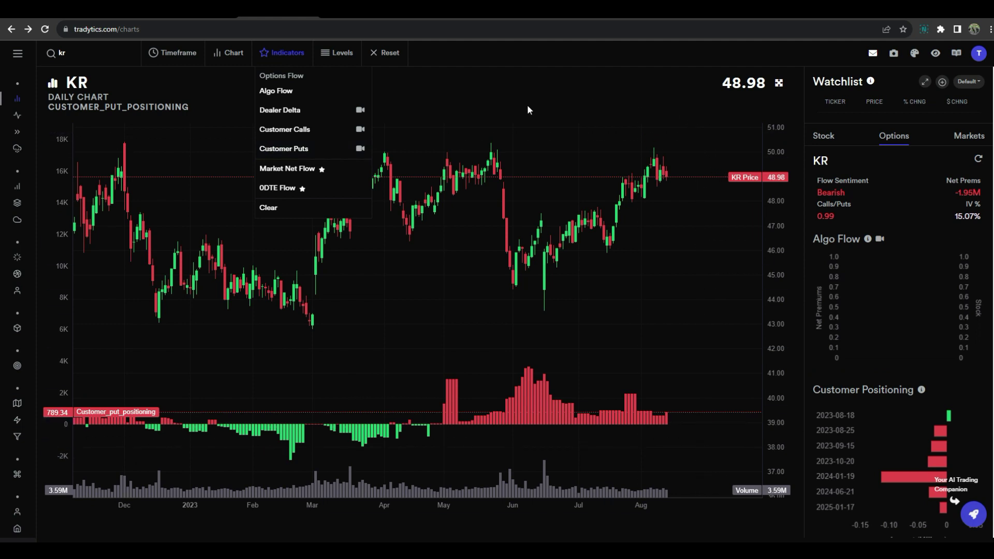
{"action": "left_click", "coordinate": [552, 109]}
Examine KR's customer positioning by expiry and its gamma exposure by strike.
{"action": "scroll", "coordinate": [914, 312], "scroll_direction": "down", "scroll_amount": 3}
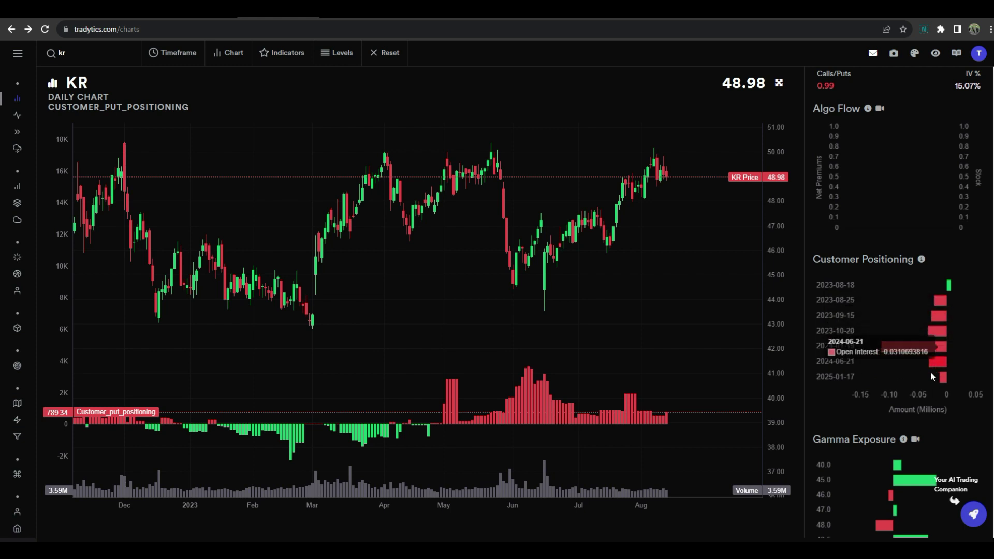
{"action": "scroll", "coordinate": [852, 254], "scroll_direction": "down", "scroll_amount": 3}
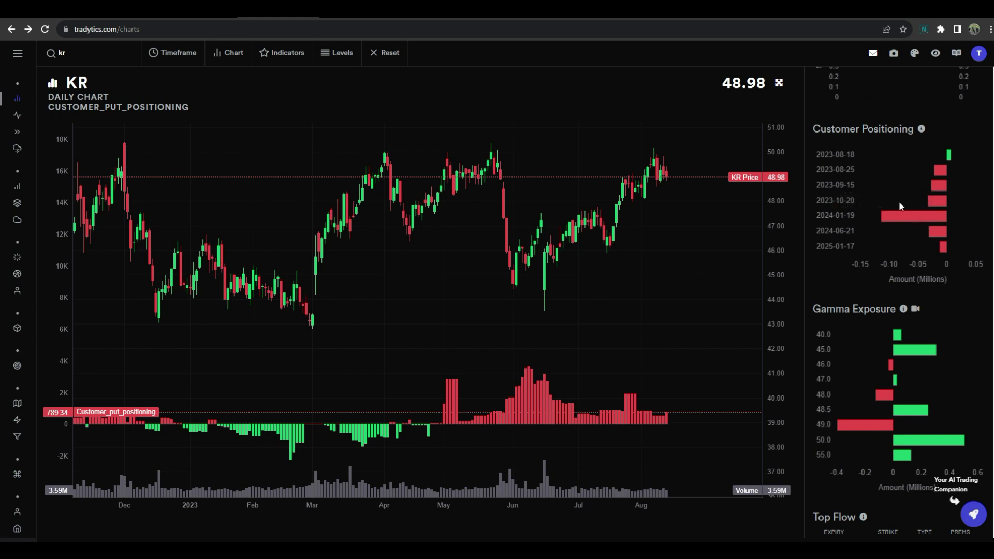
{"action": "scroll", "coordinate": [859, 295], "scroll_direction": "up", "scroll_amount": 3}
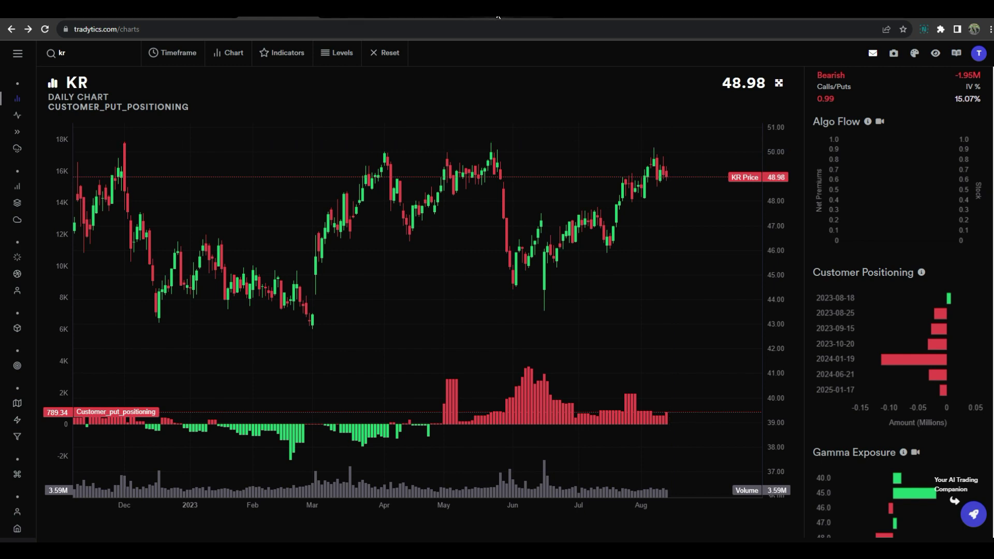
Switch to TradingView, load the 5-minute KR chart and bring the price area around 50.00 into view.
{"action": "left_click", "coordinate": [498, 17]}
{"action": "left_click", "coordinate": [70, 54]}
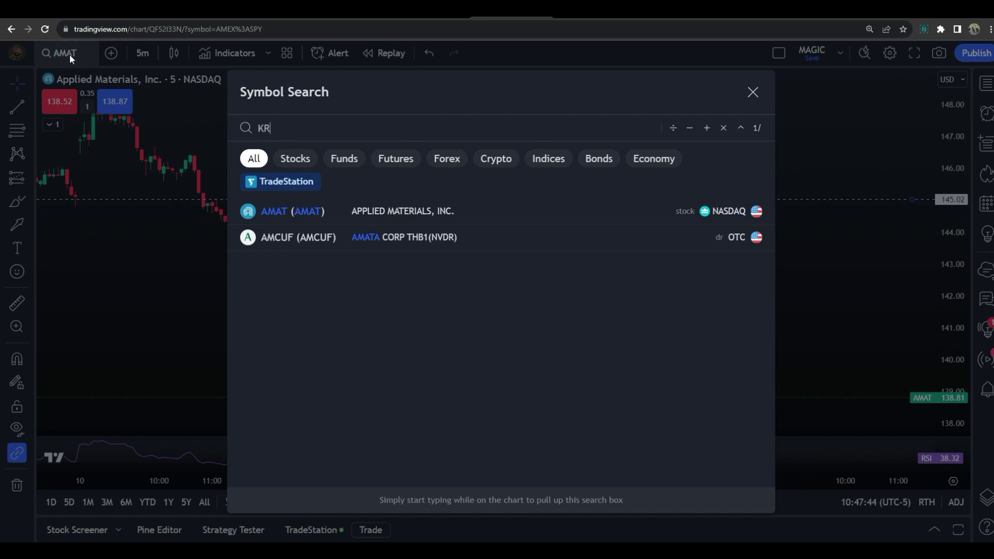
{"action": "key", "text": "Return"}
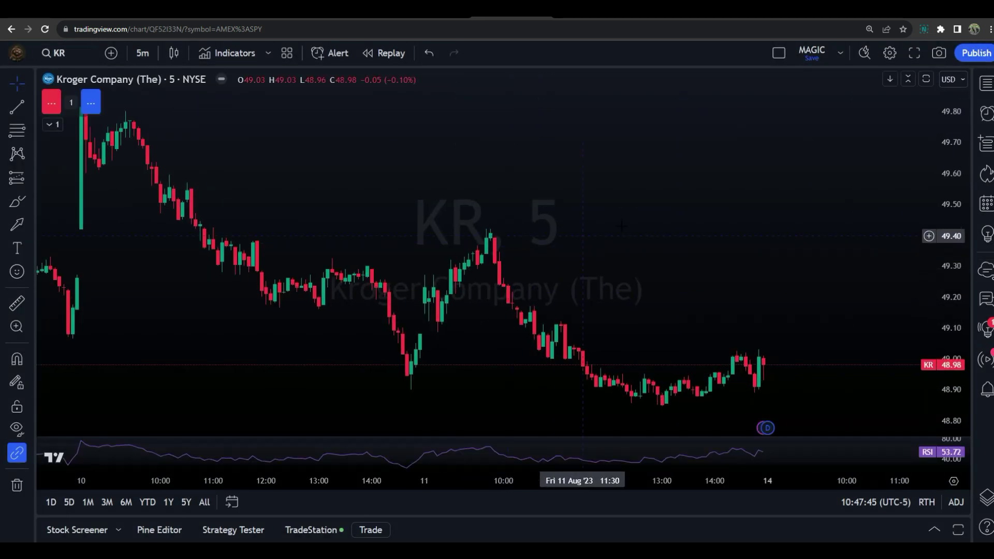
{"action": "left_click_drag", "start_coordinate": [645, 209], "coordinate": [630, 340]}
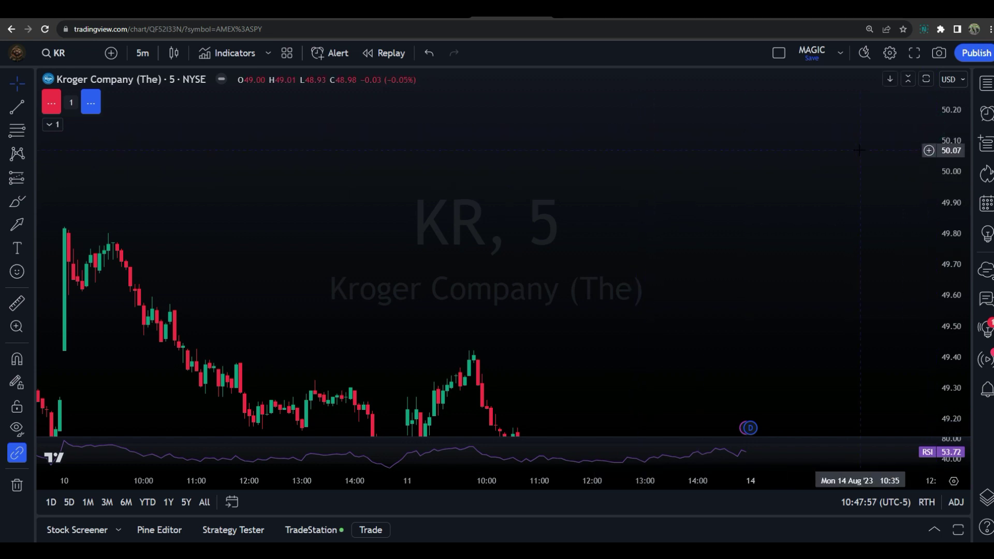
Reload the TradingView page and load the KR chart again.
{"action": "left_click", "coordinate": [46, 29]}
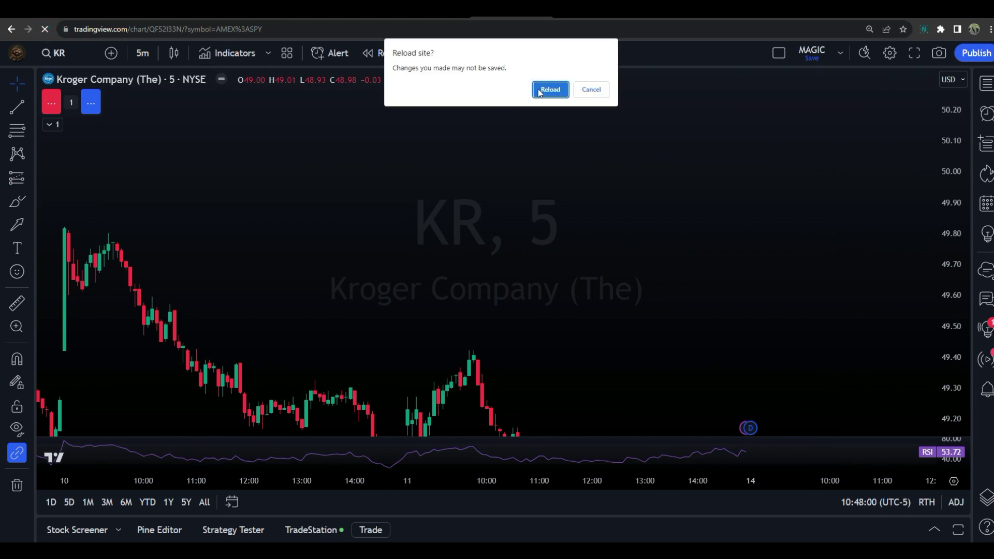
{"action": "left_click", "coordinate": [549, 89]}
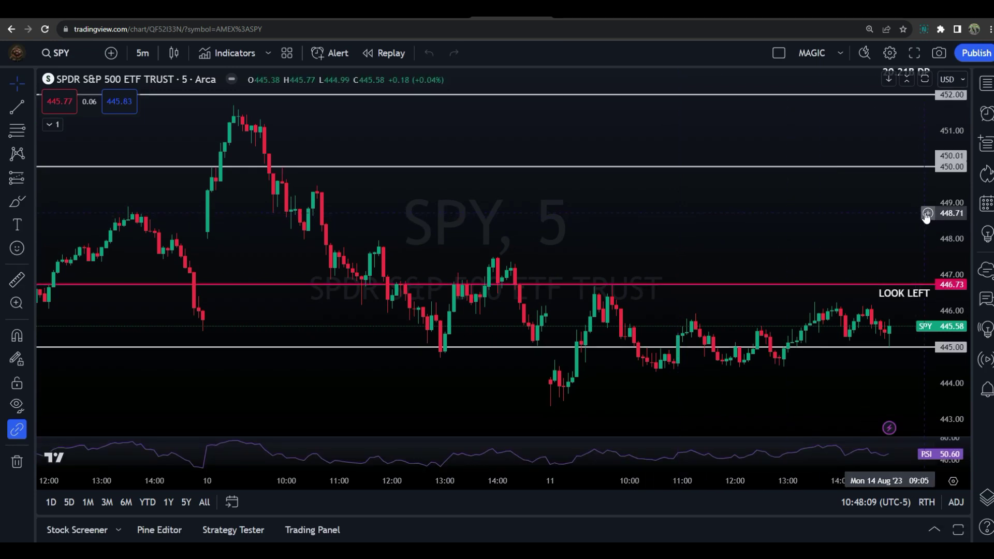
{"action": "left_click", "coordinate": [58, 53]}
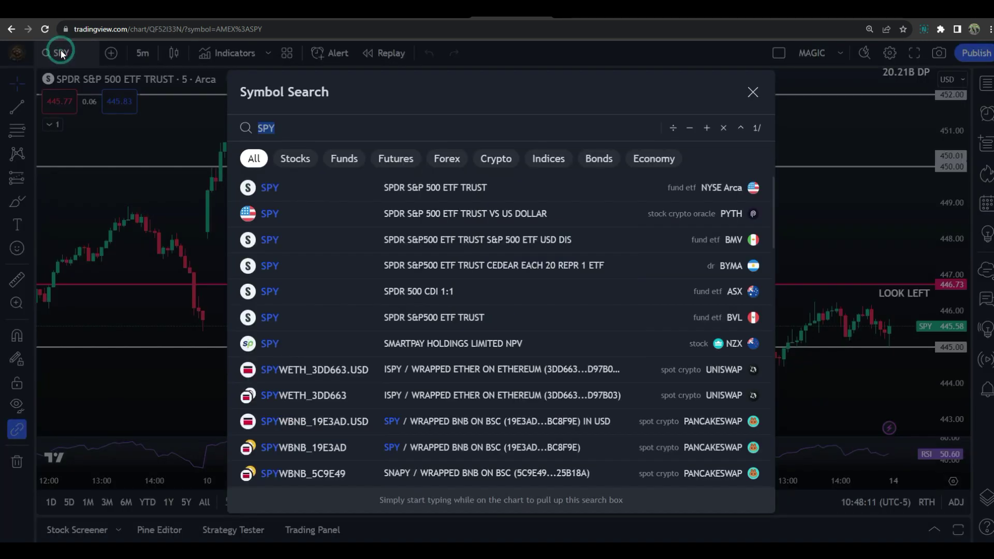
{"action": "type", "text": "KR"}
{"action": "key", "text": "Return"}
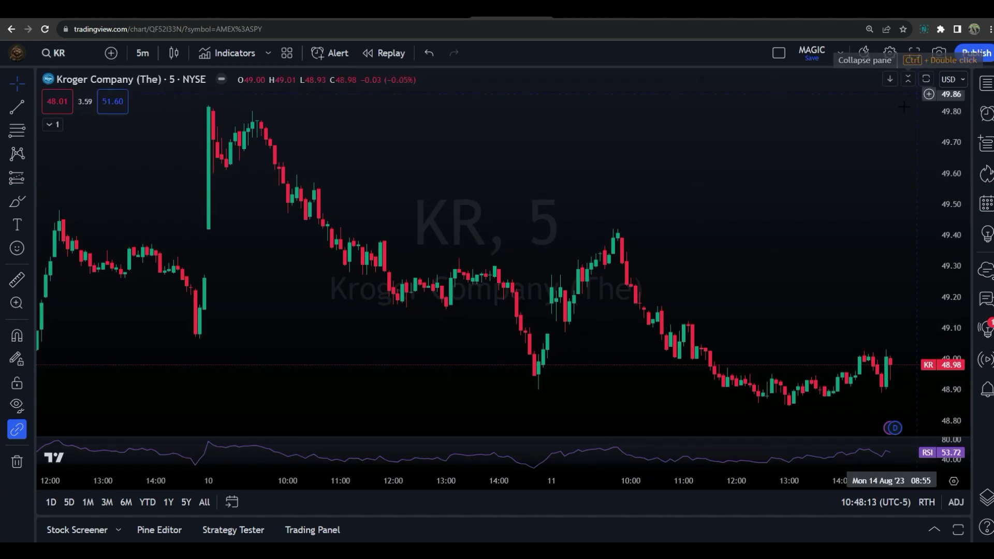
Add a price alert on KR at 49.97 and move it to 50.01.
{"action": "left_click", "coordinate": [928, 153]}
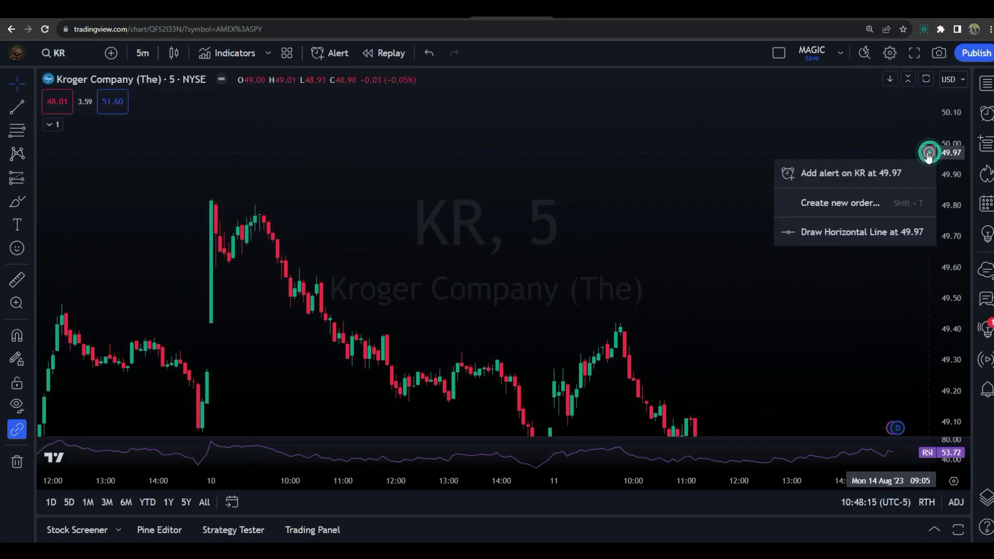
{"action": "left_click", "coordinate": [883, 170]}
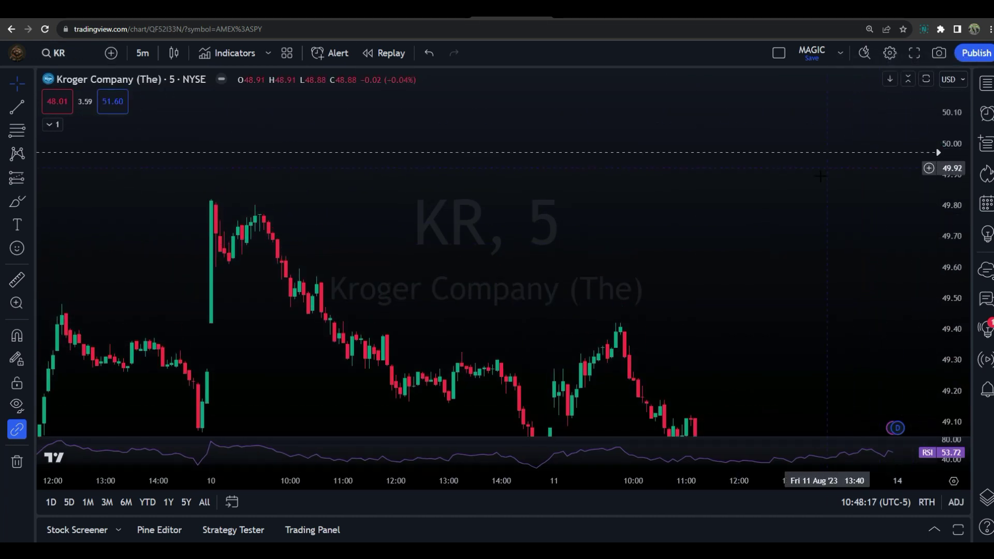
{"action": "left_click_drag", "start_coordinate": [793, 153], "coordinate": [793, 141]}
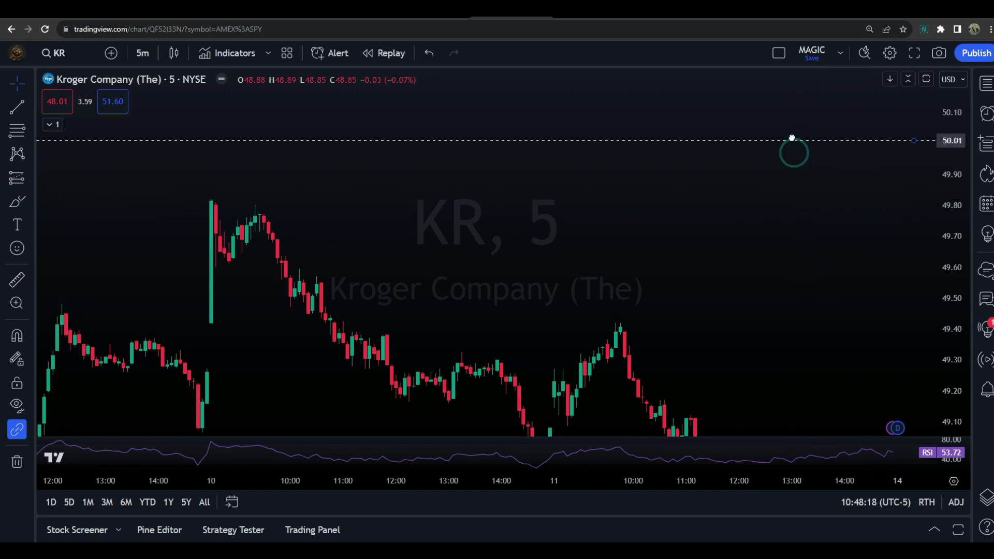
Review KR's recent 5-minute price action and return to the Tradytics KR chart.
{"action": "left_click_drag", "start_coordinate": [482, 287], "coordinate": [463, 153]}
{"action": "left_click_drag", "start_coordinate": [463, 153], "coordinate": [481, 177]}
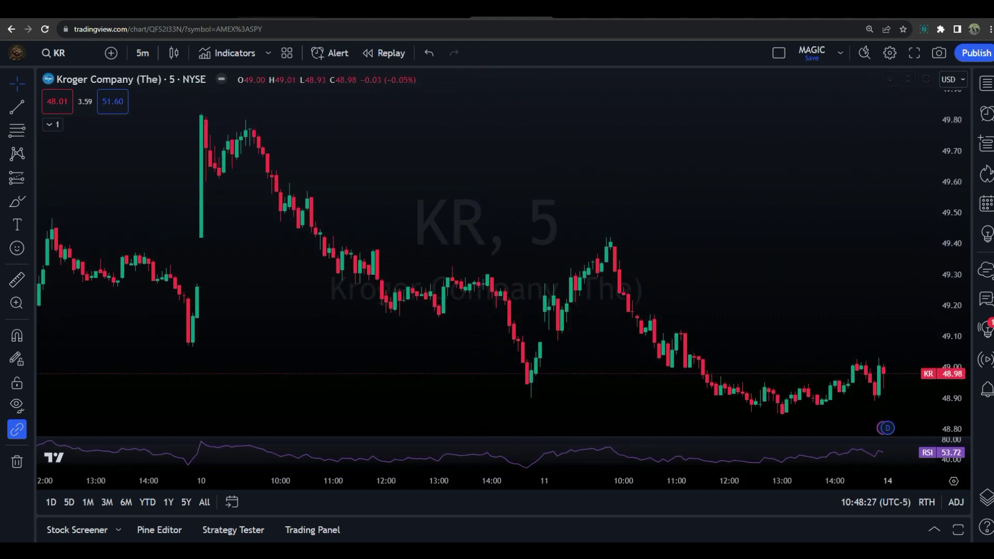
{"action": "key", "text": "ctrl+shift+Tab"}
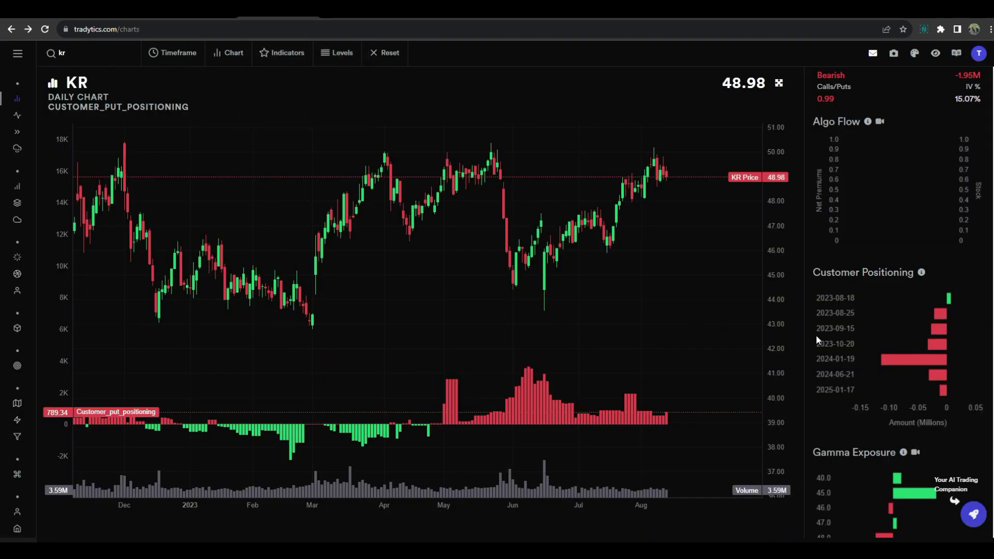